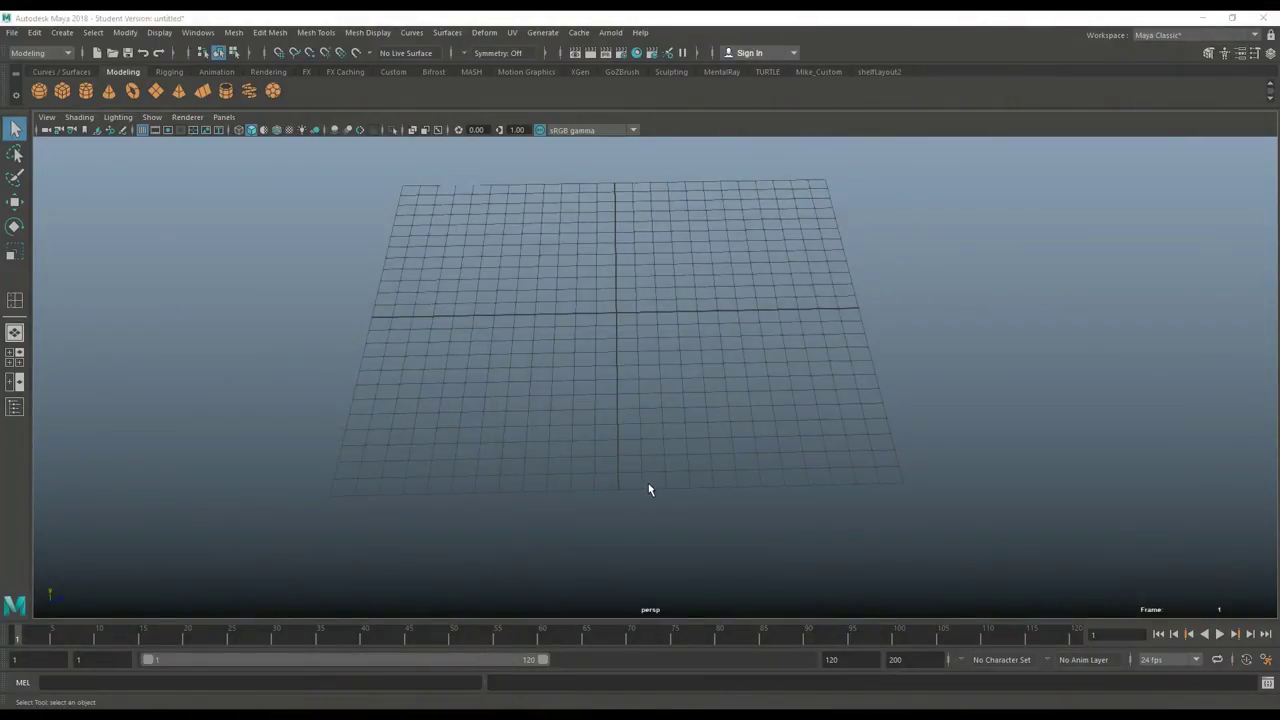
Step: Create a polygon cube at the grid centre and scale it to about 6.8 in Y and 5.3 in Z, keeping it thin
{"action": "left_click_drag", "start_coordinate": [649, 488], "coordinate": [685, 470], "text": "alt"}
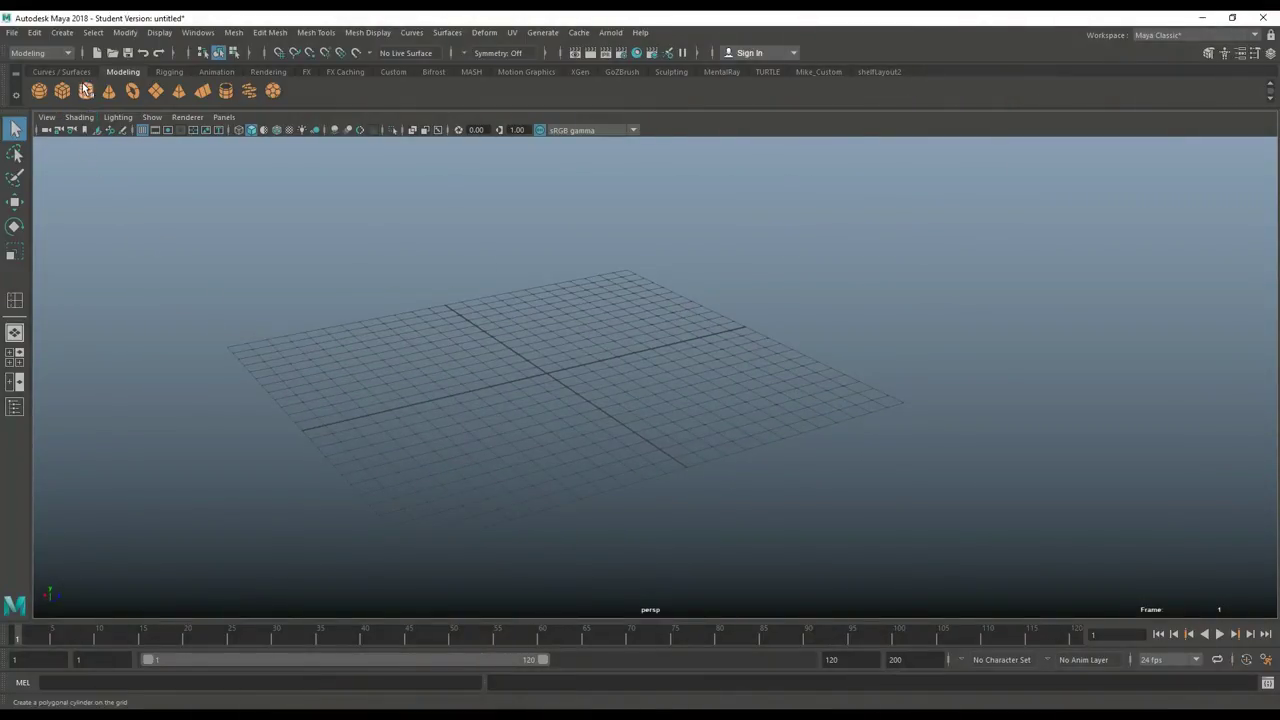
{"action": "left_click_drag", "start_coordinate": [544, 433], "coordinate": [535, 447], "text": "alt"}
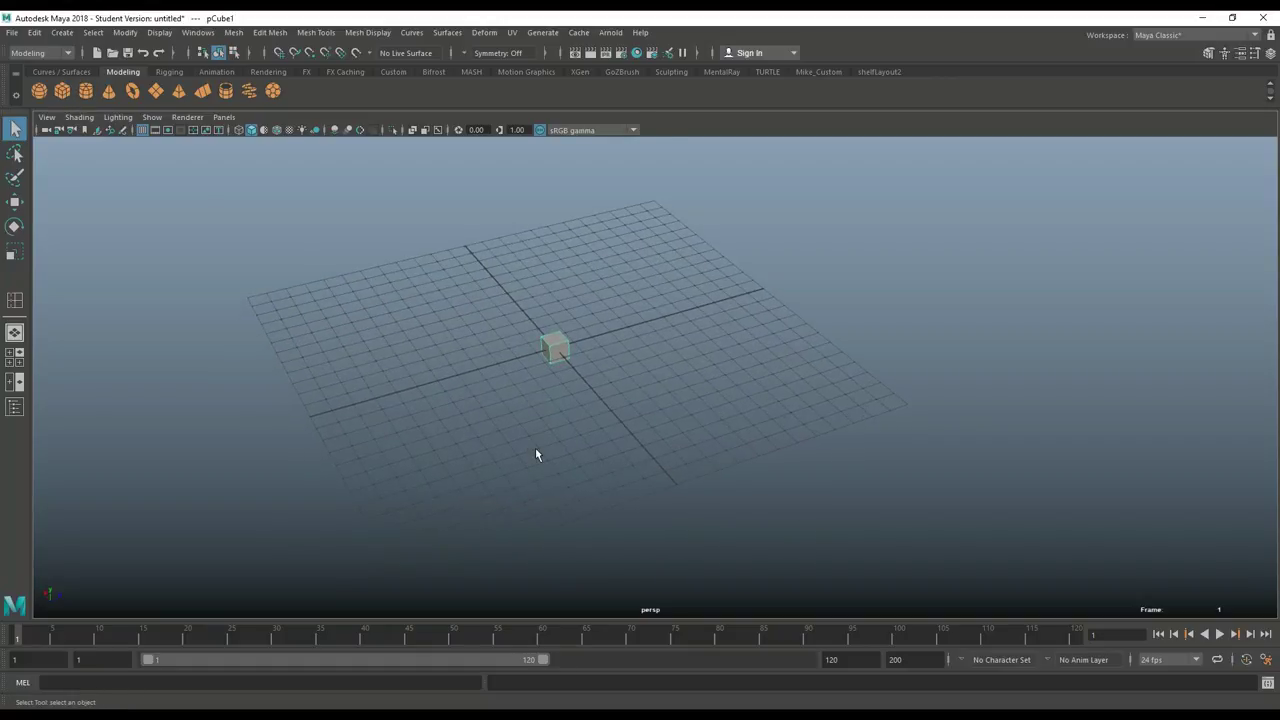
{"action": "key", "text": "r"}
{"action": "mouse_move", "coordinate": [553, 297]}
{"action": "left_mouse_down"}
{"action": "mouse_move", "coordinate": [552, 120]}
{"action": "mouse_move", "coordinate": [519, 272]}
{"action": "mouse_move", "coordinate": [555, 280]}
{"action": "left_mouse_up"}
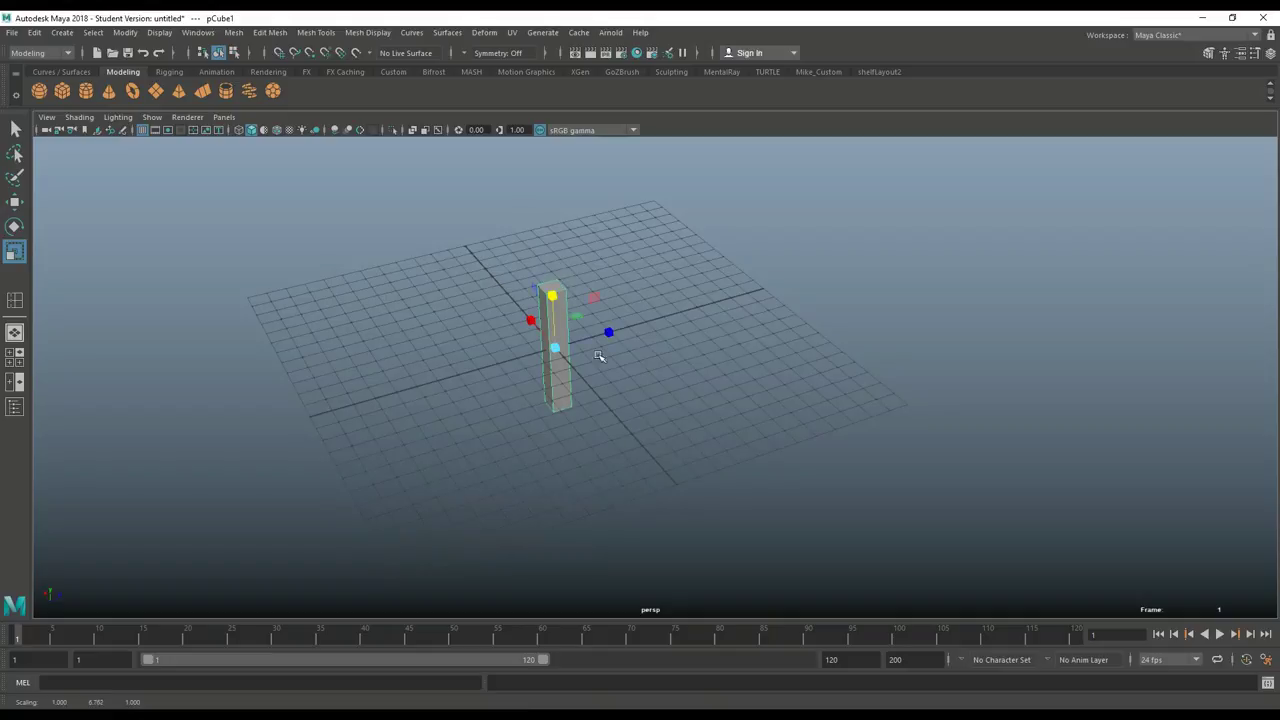
{"action": "left_click_drag", "start_coordinate": [614, 332], "coordinate": [864, 278]}
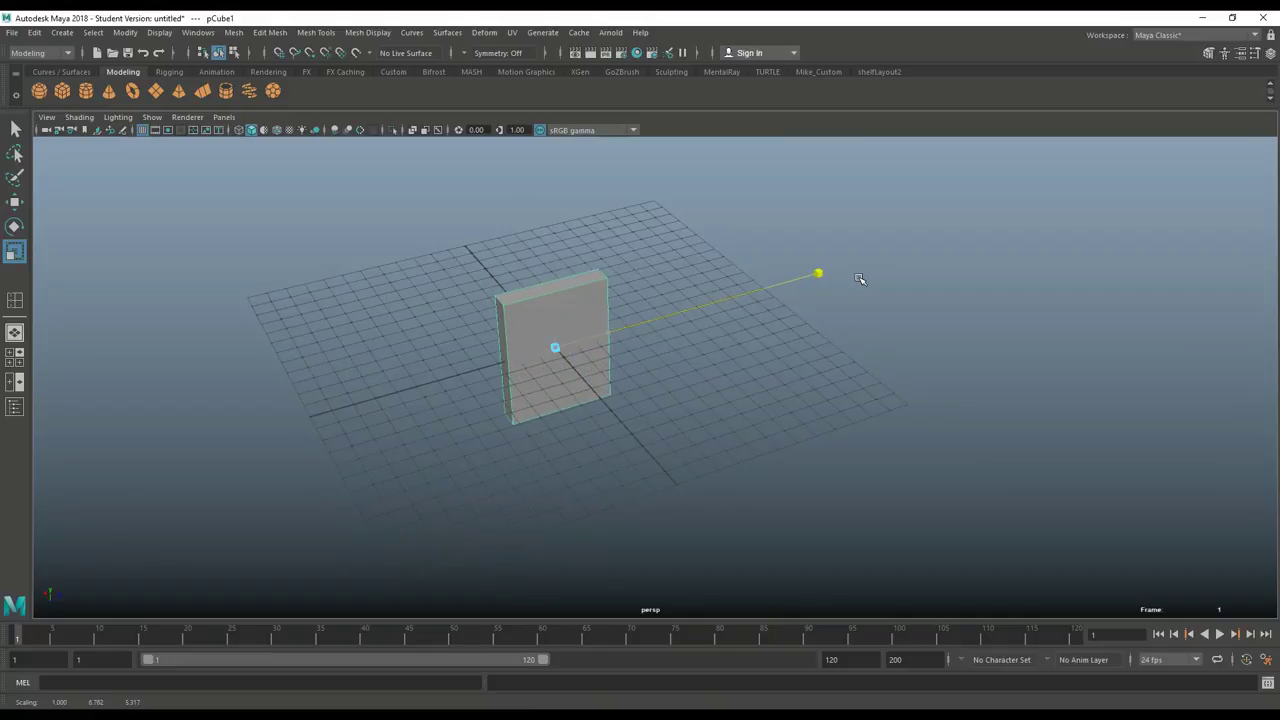
Step: Delete the cube's top, bottom and one narrow side face, leaving two covers joined by a spine
{"action": "left_click_drag", "start_coordinate": [763, 457], "coordinate": [622, 356], "text": "alt"}
{"action": "right_click", "coordinate": [549, 303]}
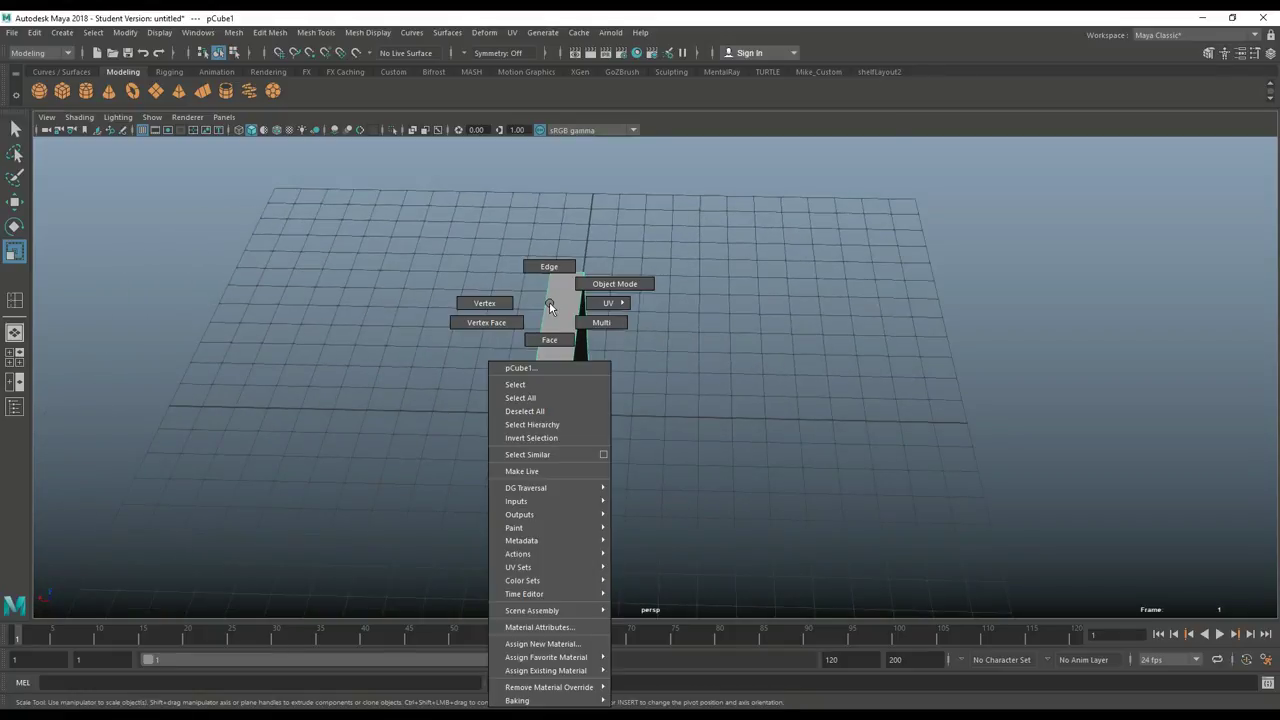
{"action": "left_click", "coordinate": [550, 340]}
{"action": "left_click", "coordinate": [560, 331]}
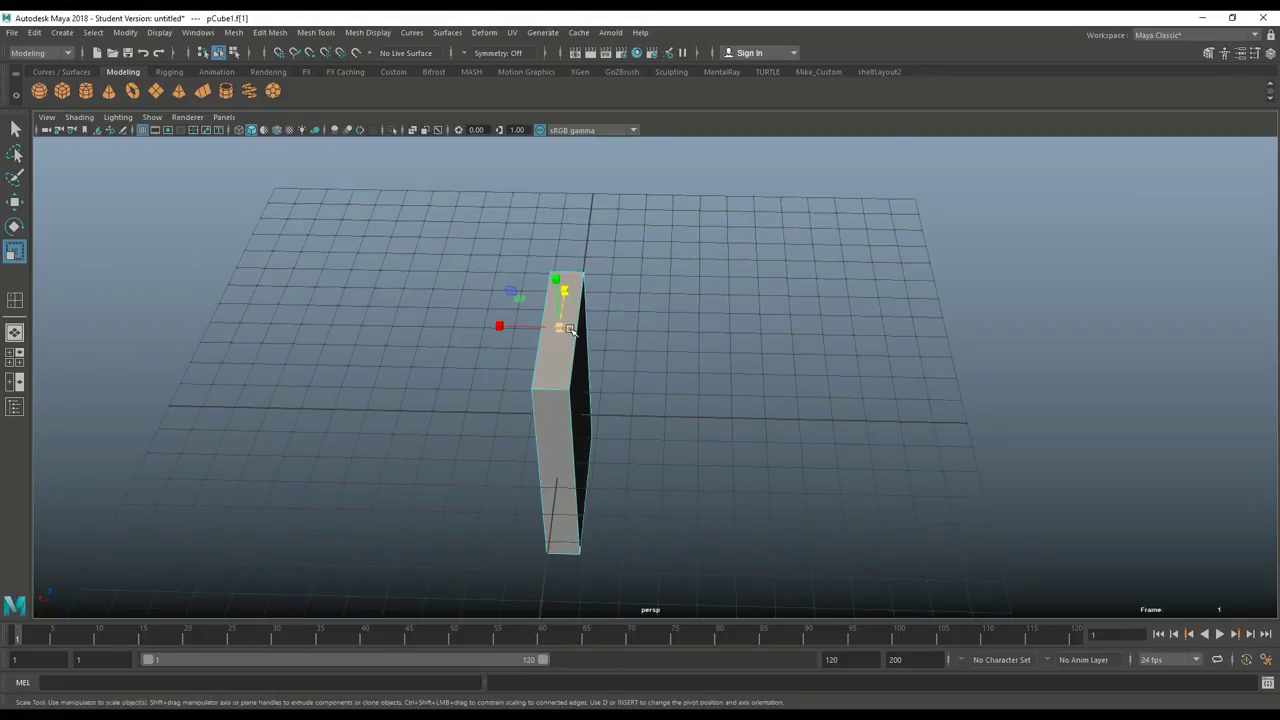
{"action": "key", "text": "Delete"}
{"action": "left_click", "coordinate": [563, 305]}
{"action": "key", "text": "Delete"}
{"action": "left_click_drag", "start_coordinate": [688, 537], "coordinate": [588, 409], "text": "alt"}
{"action": "left_click", "coordinate": [547, 412]}
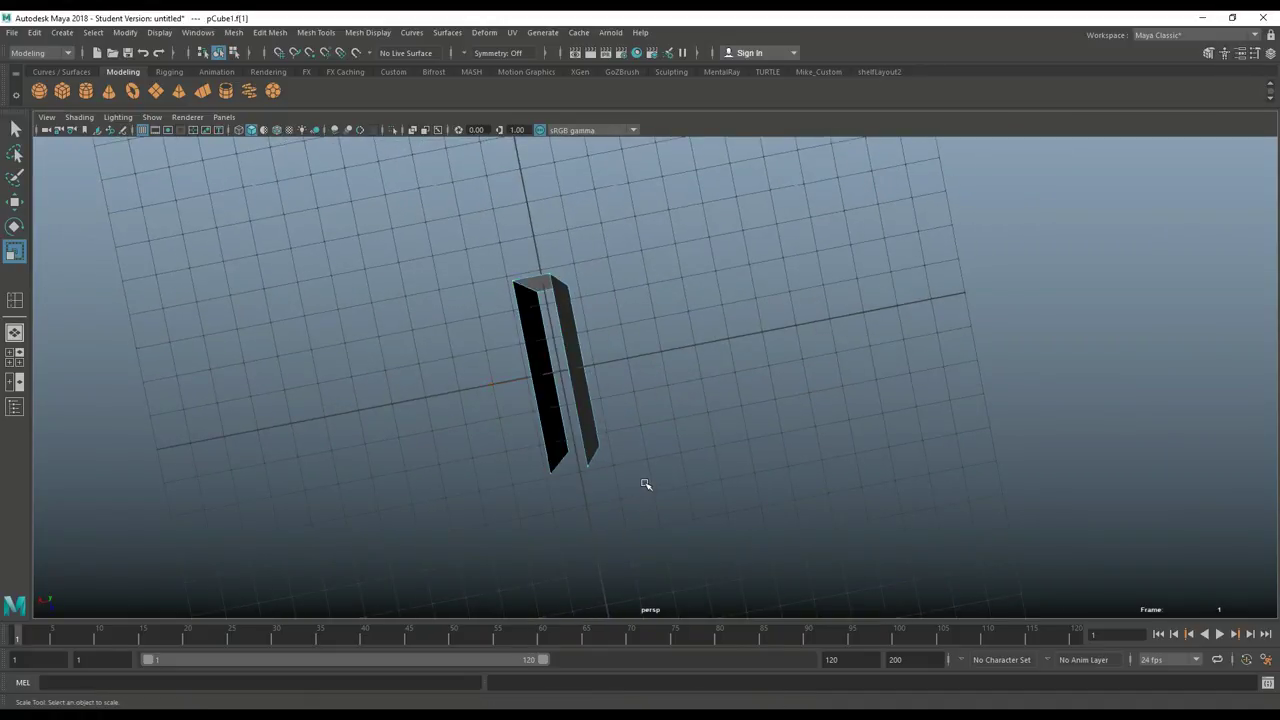
Step: Bevel the two vertical edges of the book's spine with a fraction of 0.2
{"action": "left_click_drag", "start_coordinate": [703, 378], "coordinate": [626, 272], "text": "alt"}
{"action": "right_click_drag", "start_coordinate": [656, 250], "coordinate": [651, 210]}
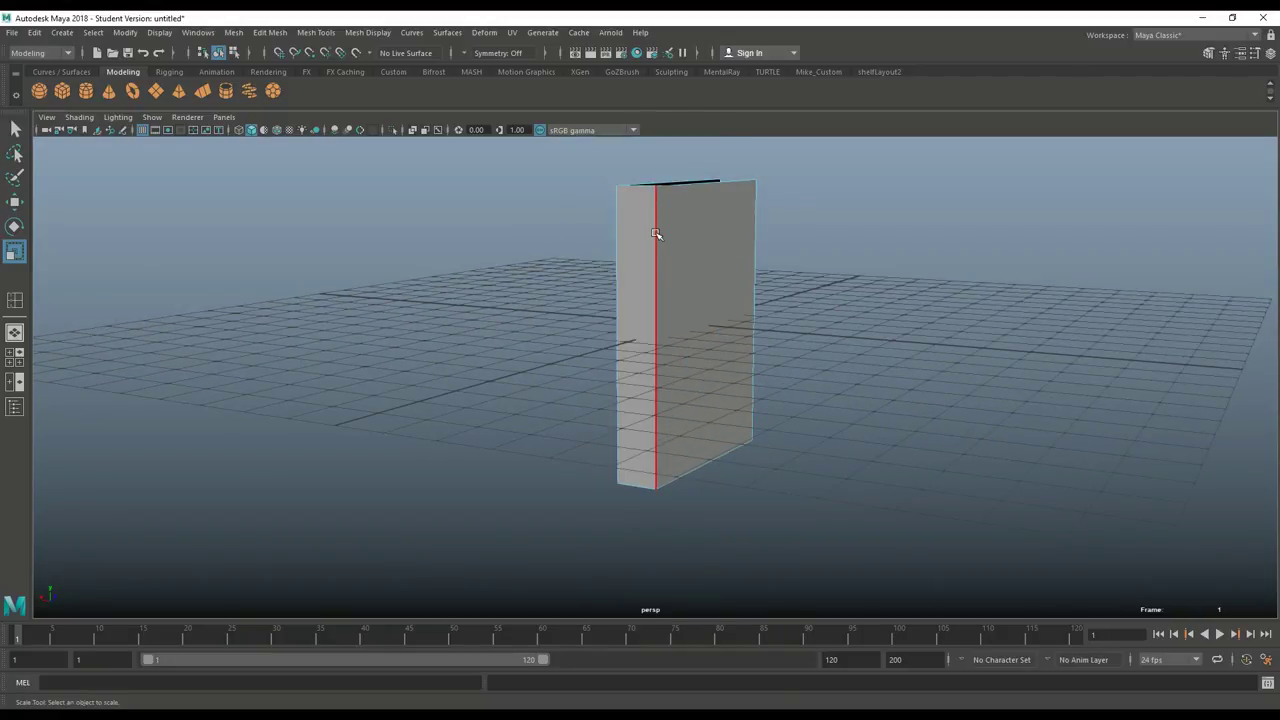
{"action": "left_click", "coordinate": [617, 233]}
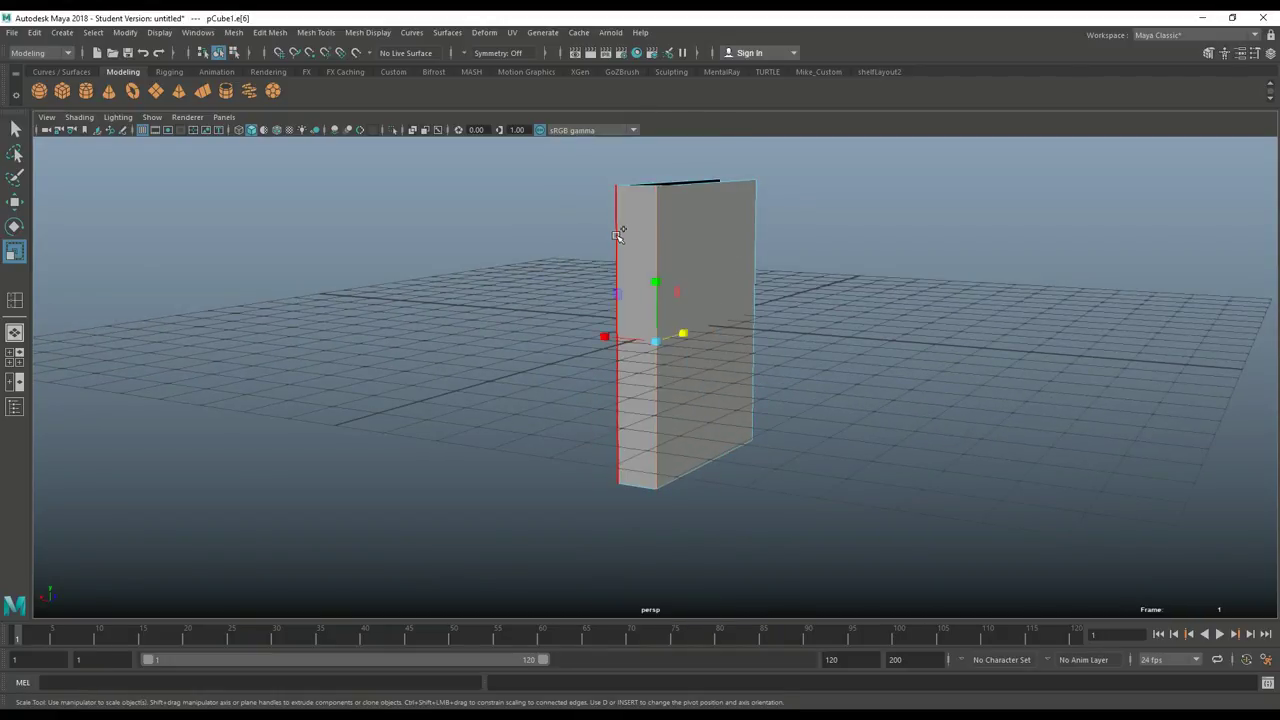
{"action": "left_click", "coordinate": [270, 32]}
{"action": "left_click", "coordinate": [300, 81]}
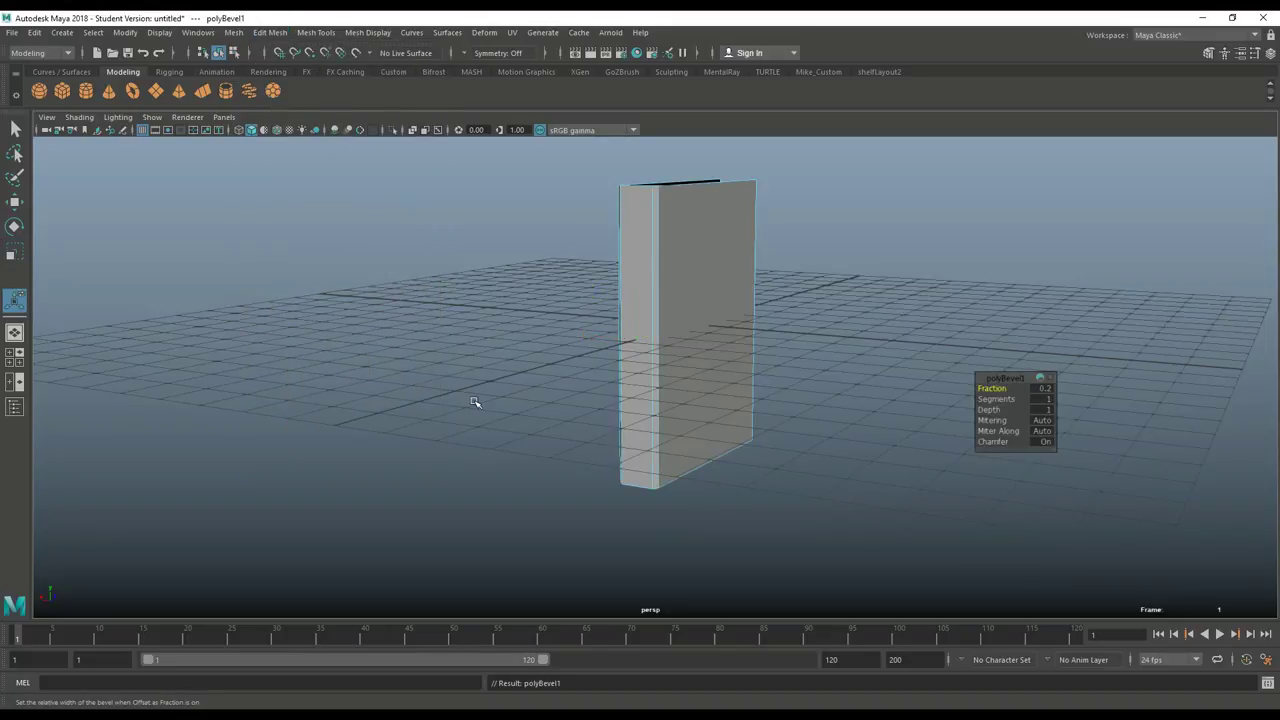
Step: Switch the Insert Edge Loop tool to Multiple edge loops with the equal multiplier on
{"action": "left_click_drag", "start_coordinate": [474, 400], "coordinate": [457, 549], "text": "alt"}
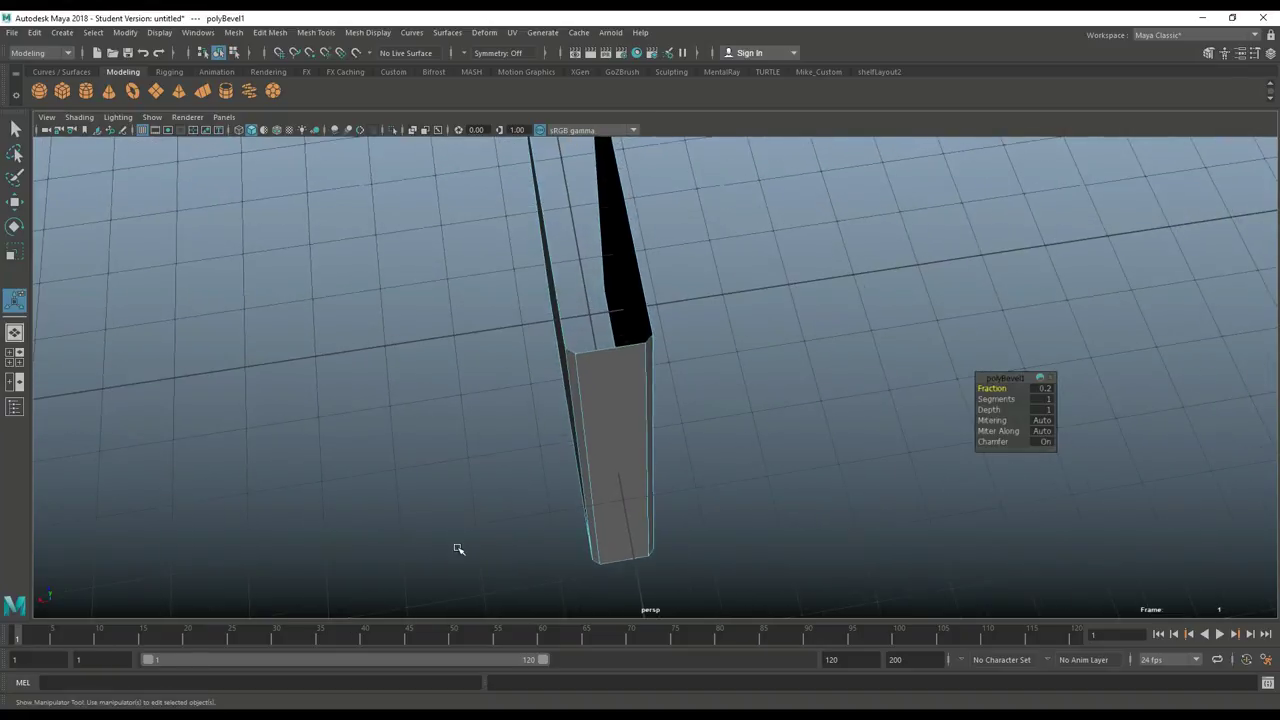
{"action": "right_click", "coordinate": [572, 361]}
{"action": "key", "text": "q"}
{"action": "left_click", "coordinate": [368, 32]}
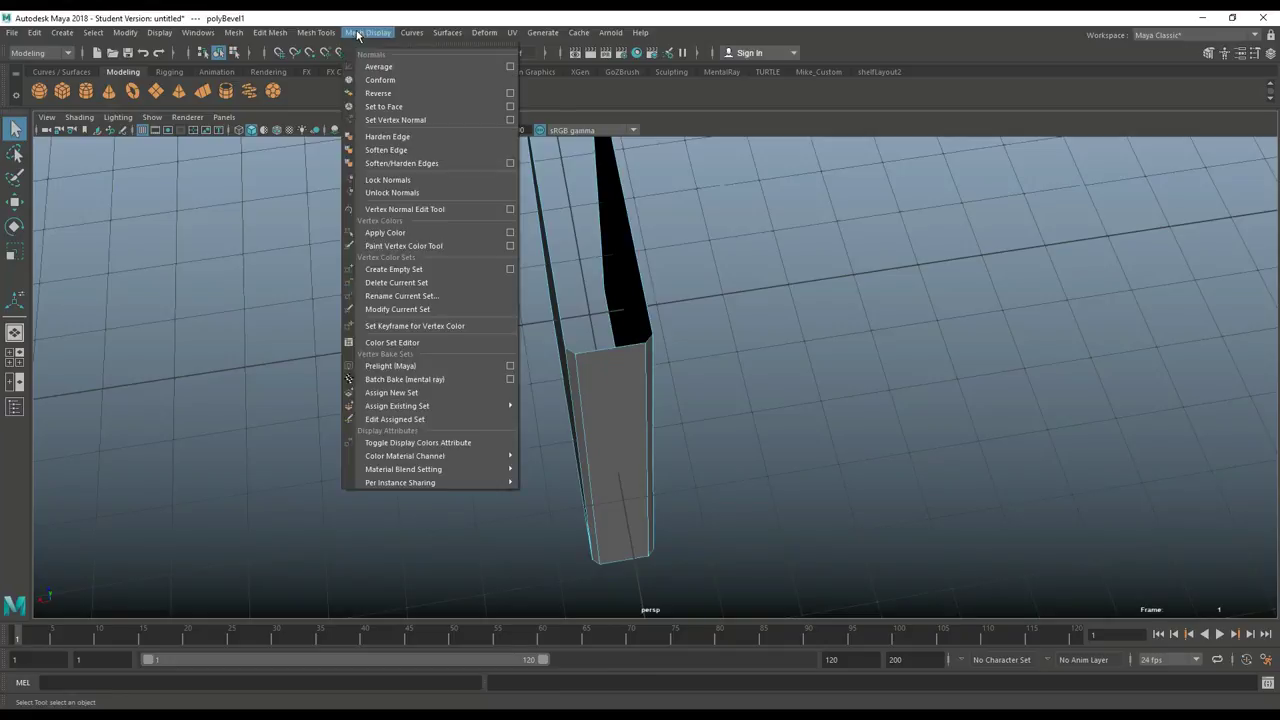
{"action": "left_click", "coordinate": [441, 132]}
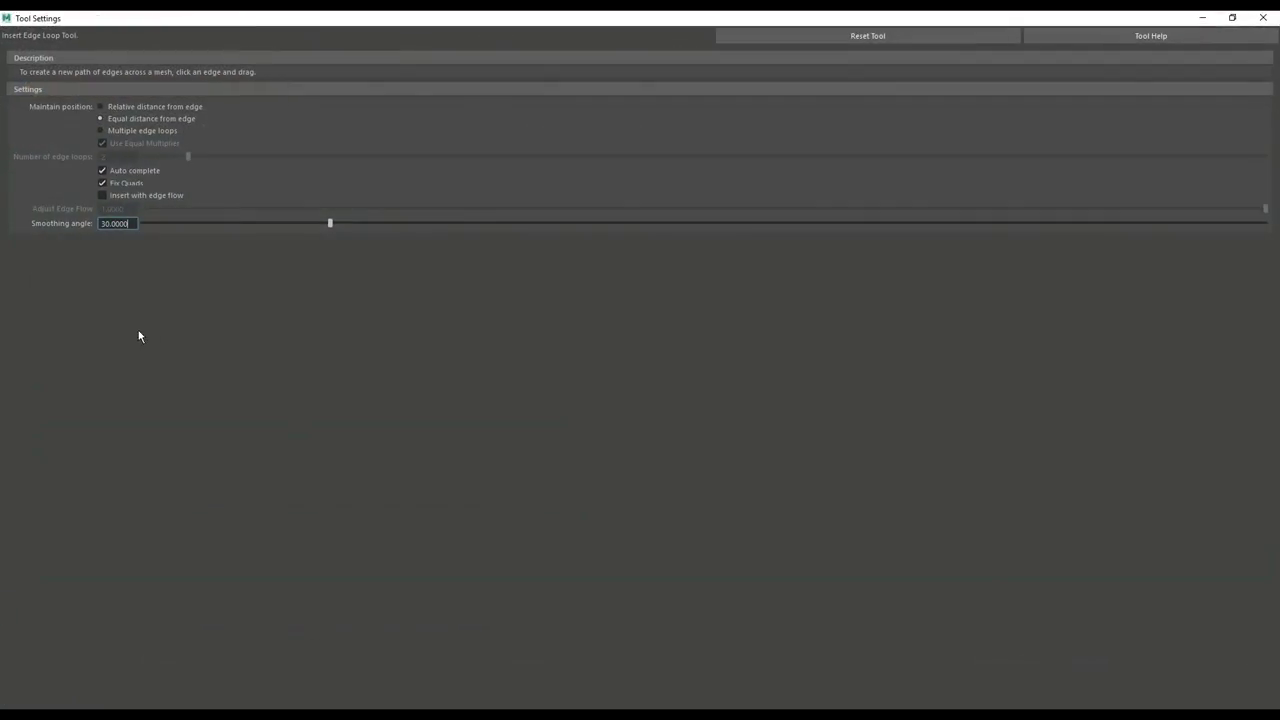
{"action": "left_click", "coordinate": [100, 131]}
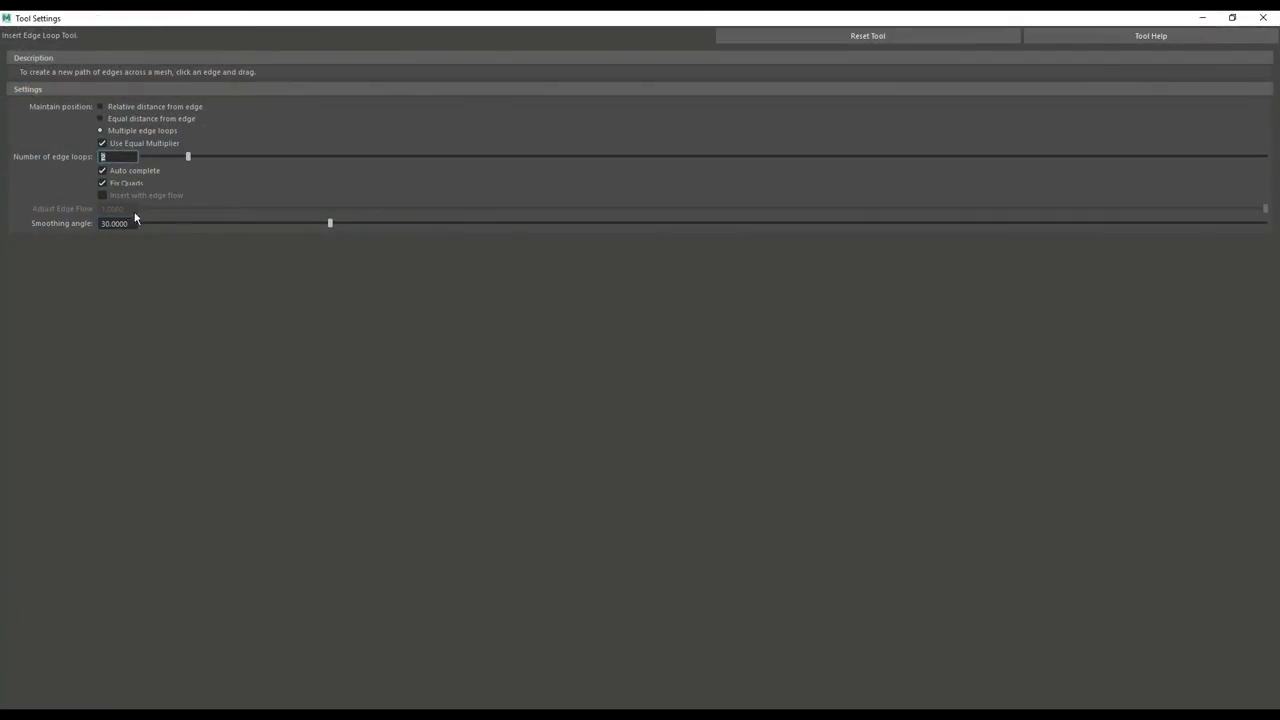
{"action": "left_click", "coordinate": [1203, 18]}
Step: Insert an edge loop down the middle of the bevelled strip on each side of the spine
{"action": "scroll", "coordinate": [900, 351], "scroll_direction": "up", "scroll_amount": 3}
{"action": "left_click_drag", "start_coordinate": [655, 435], "coordinate": [718, 441], "text": "alt"}
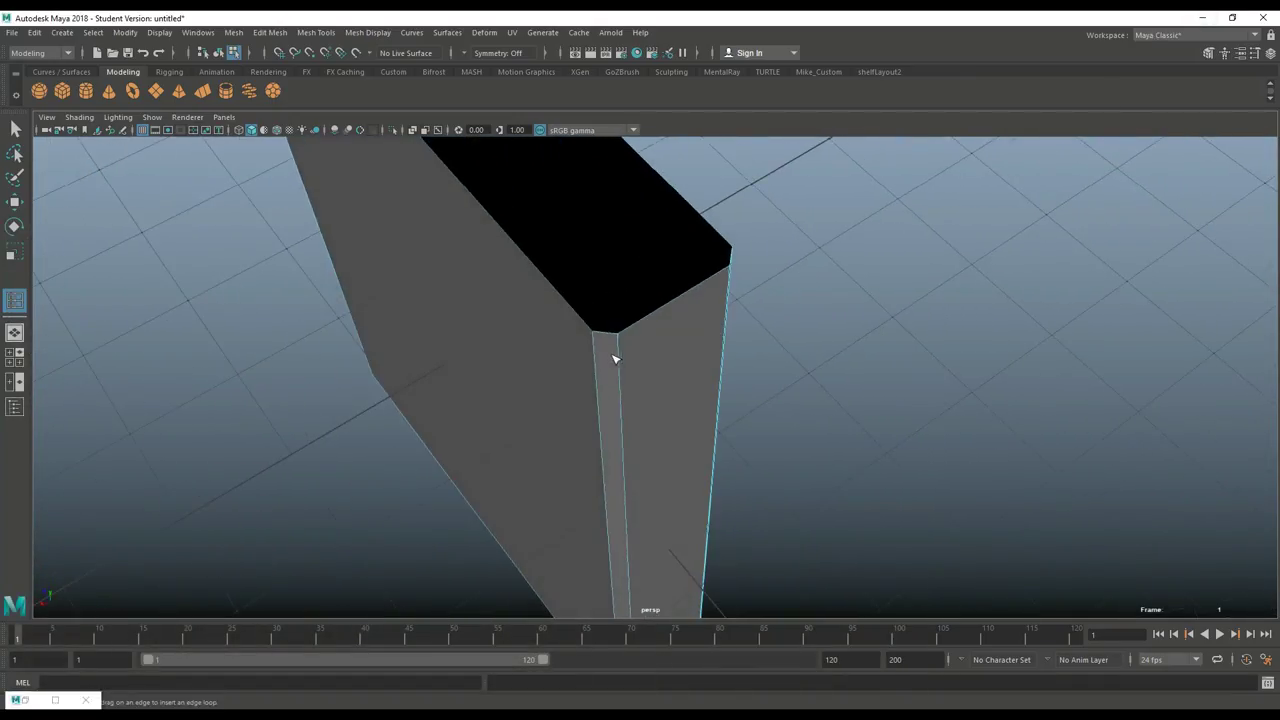
{"action": "left_click", "coordinate": [609, 336]}
{"action": "left_click_drag", "start_coordinate": [837, 437], "coordinate": [561, 331], "text": "alt"}
{"action": "left_click_drag", "start_coordinate": [662, 440], "coordinate": [719, 431], "text": "alt"}
Step: Select the two middle bevel edges, move them inward along Z and scale them along X to form grooves beside the spine
{"action": "key", "text": "q"}
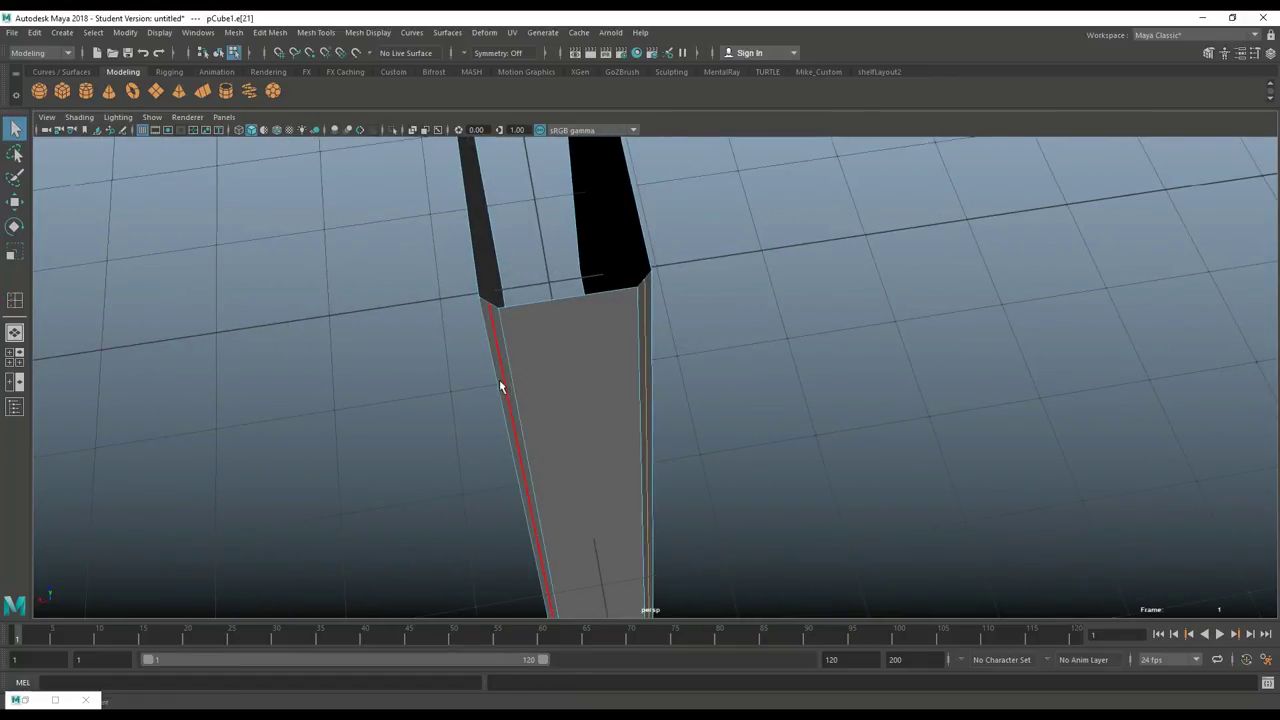
{"action": "left_click", "coordinate": [499, 371], "text": "shift"}
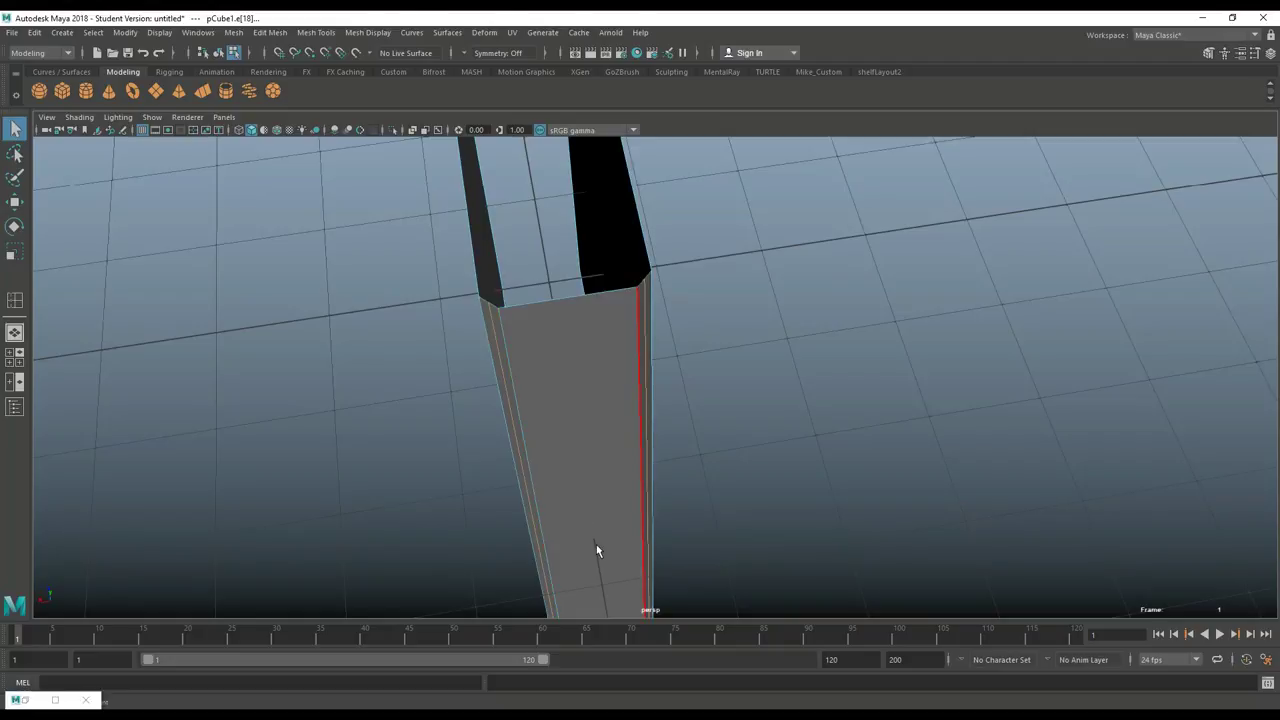
{"action": "key", "text": "r"}
{"action": "key", "text": "w"}
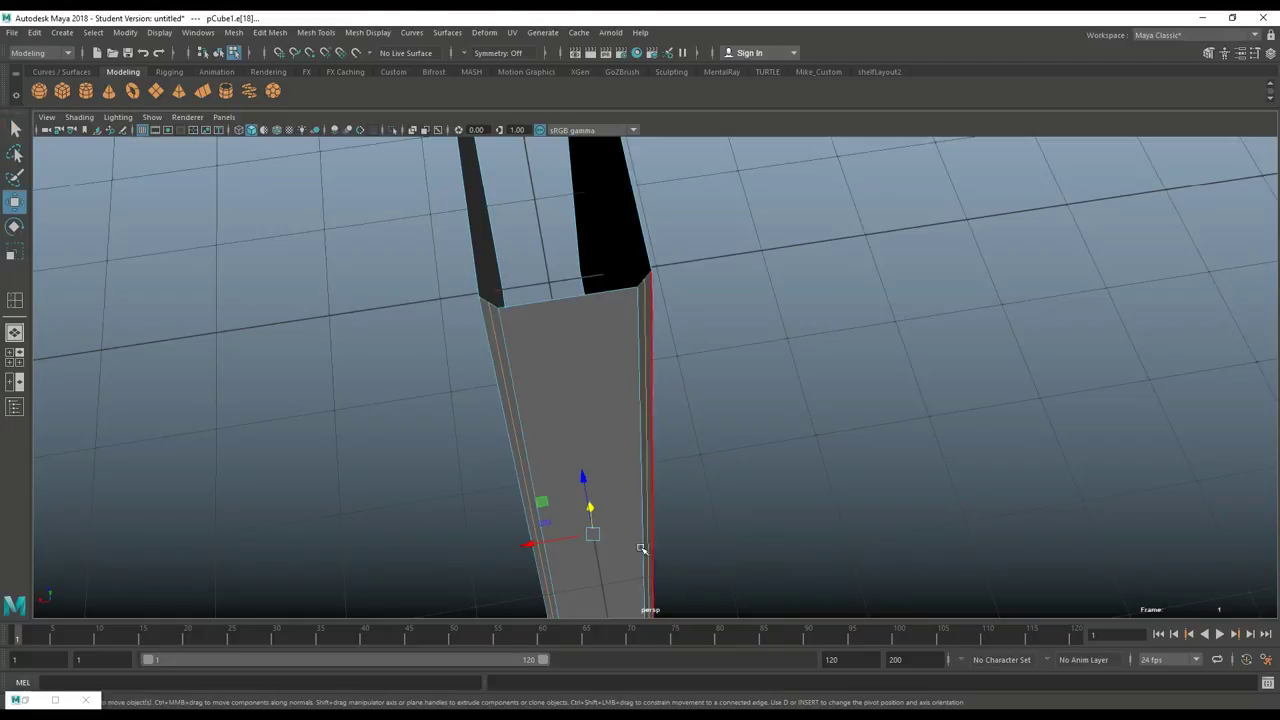
{"action": "mouse_move", "coordinate": [685, 538]}
{"action": "left_mouse_down", "text": "alt"}
{"action": "mouse_move", "coordinate": [737, 529]}
{"action": "mouse_move", "coordinate": [686, 549]}
{"action": "left_mouse_up", "text": "alt"}
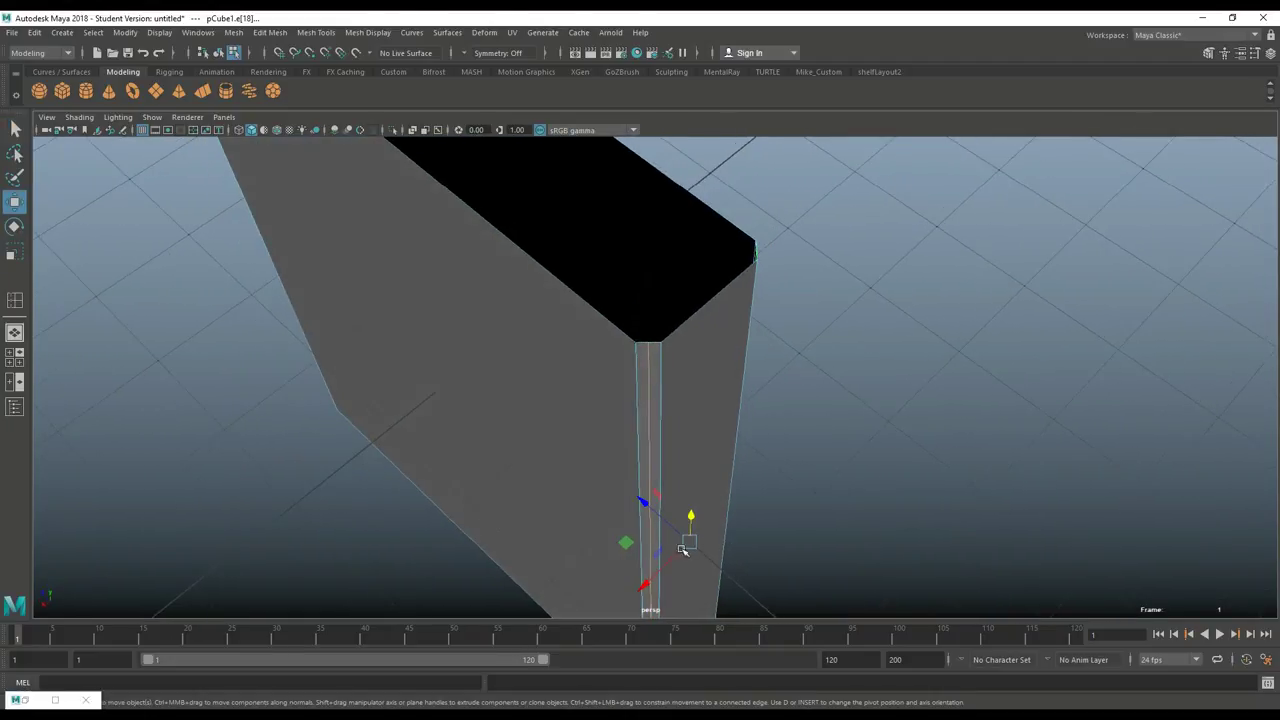
{"action": "left_click_drag", "start_coordinate": [640, 502], "coordinate": [586, 474]}
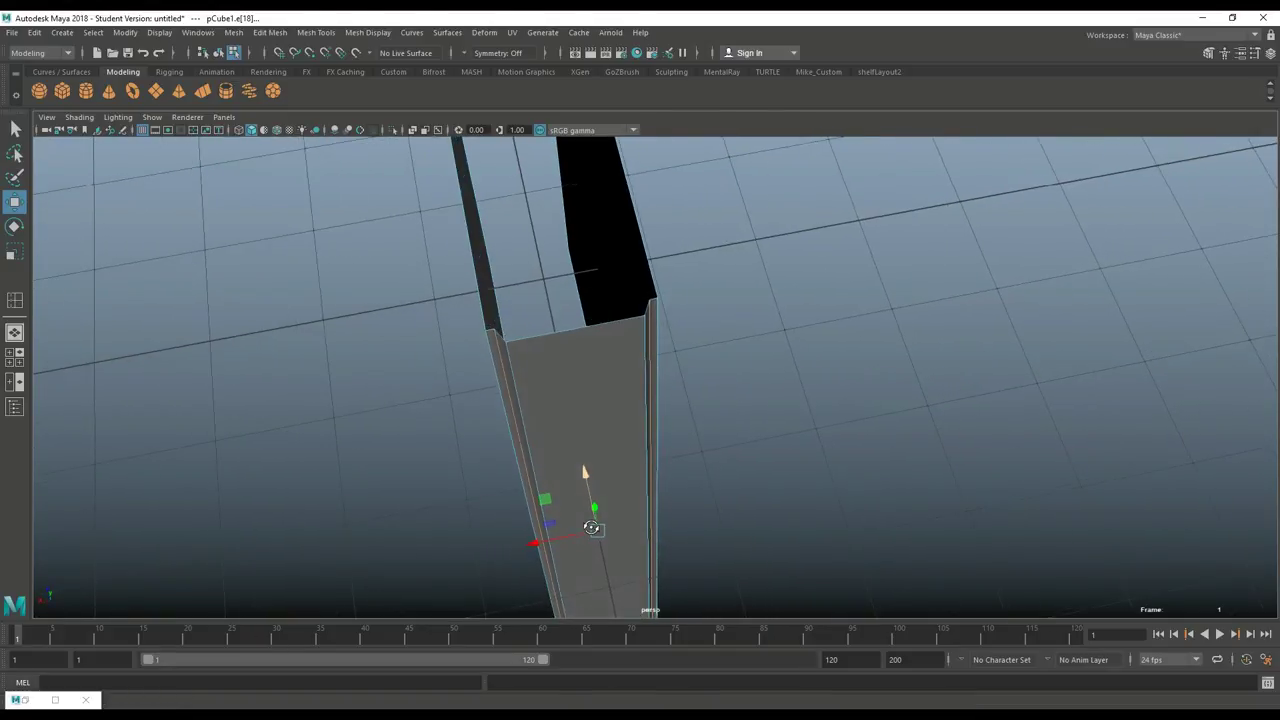
{"action": "key", "text": "r"}
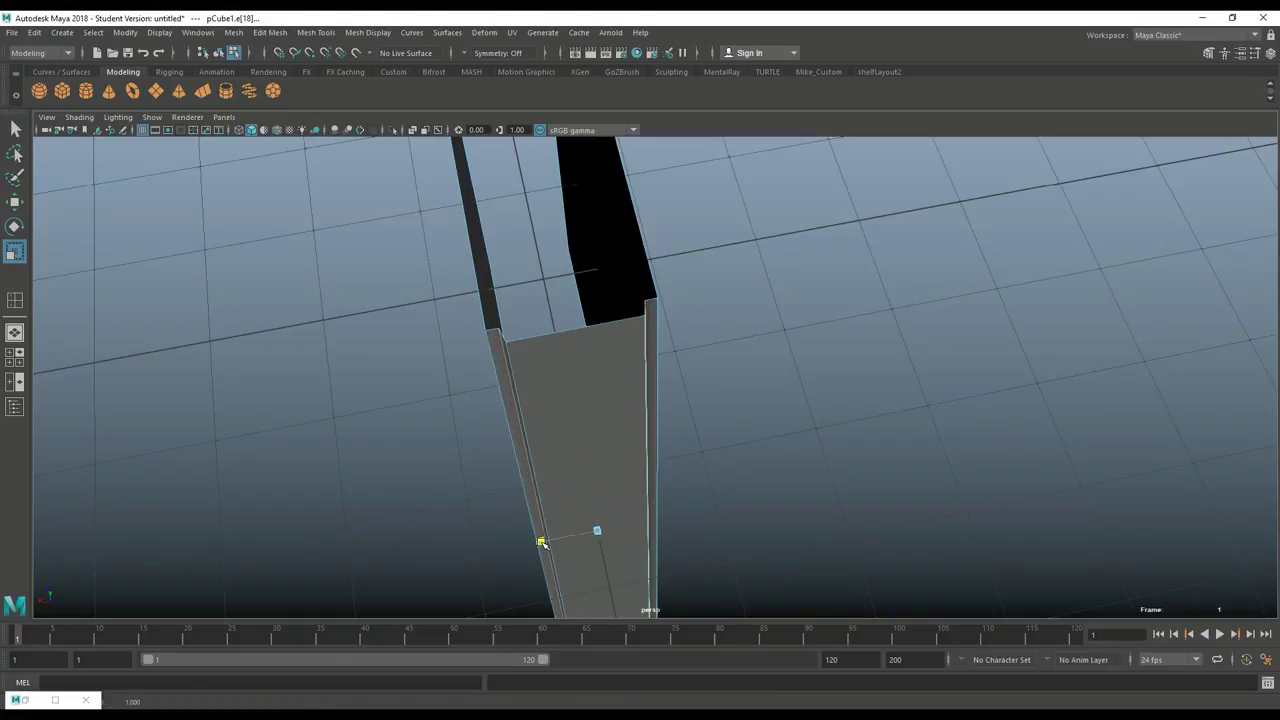
{"action": "left_click", "coordinate": [764, 477]}
{"action": "scroll", "coordinate": [768, 474], "scroll_direction": "down", "scroll_amount": 4}
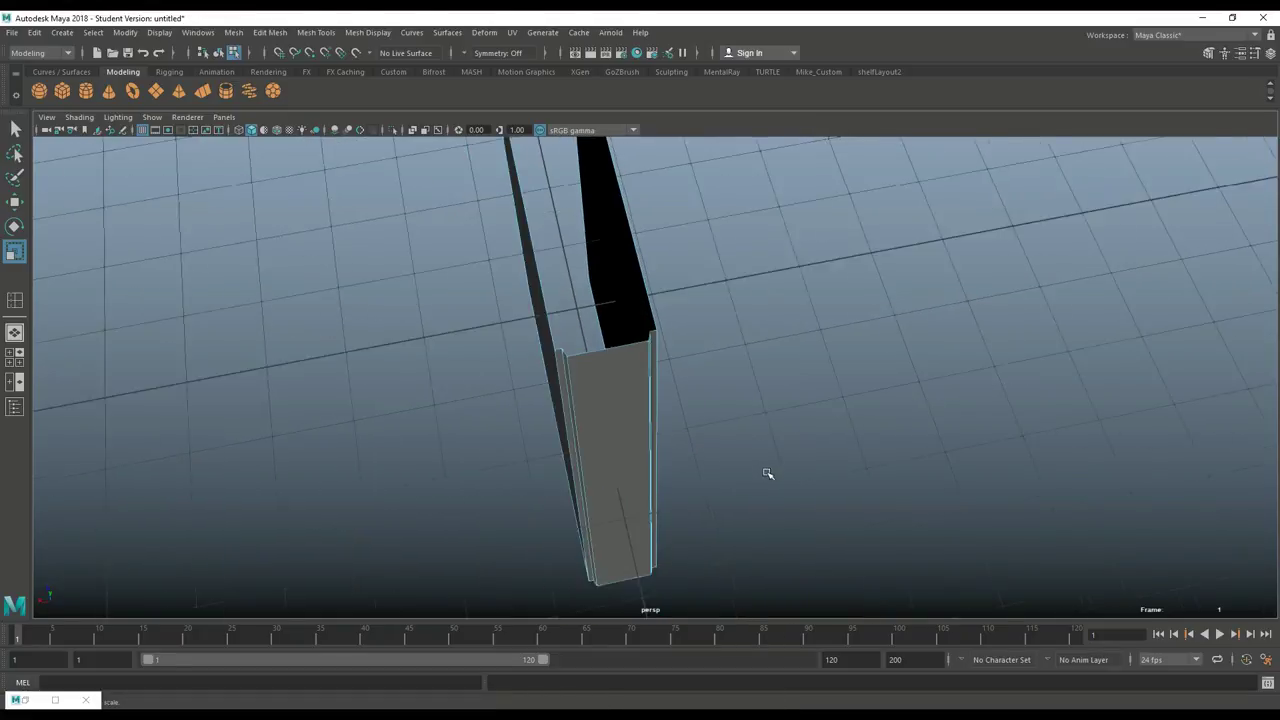
Step: Scale the two vertical edges at the book's open end closer together along X to narrow the gap between the covers
{"action": "left_click_drag", "start_coordinate": [745, 551], "coordinate": [654, 520], "text": "alt"}
{"action": "middle_click_drag", "start_coordinate": [654, 520], "coordinate": [471, 499], "text": "alt"}
{"action": "left_click_drag", "start_coordinate": [471, 499], "coordinate": [757, 376], "text": "alt"}
{"action": "left_click", "coordinate": [813, 278]}
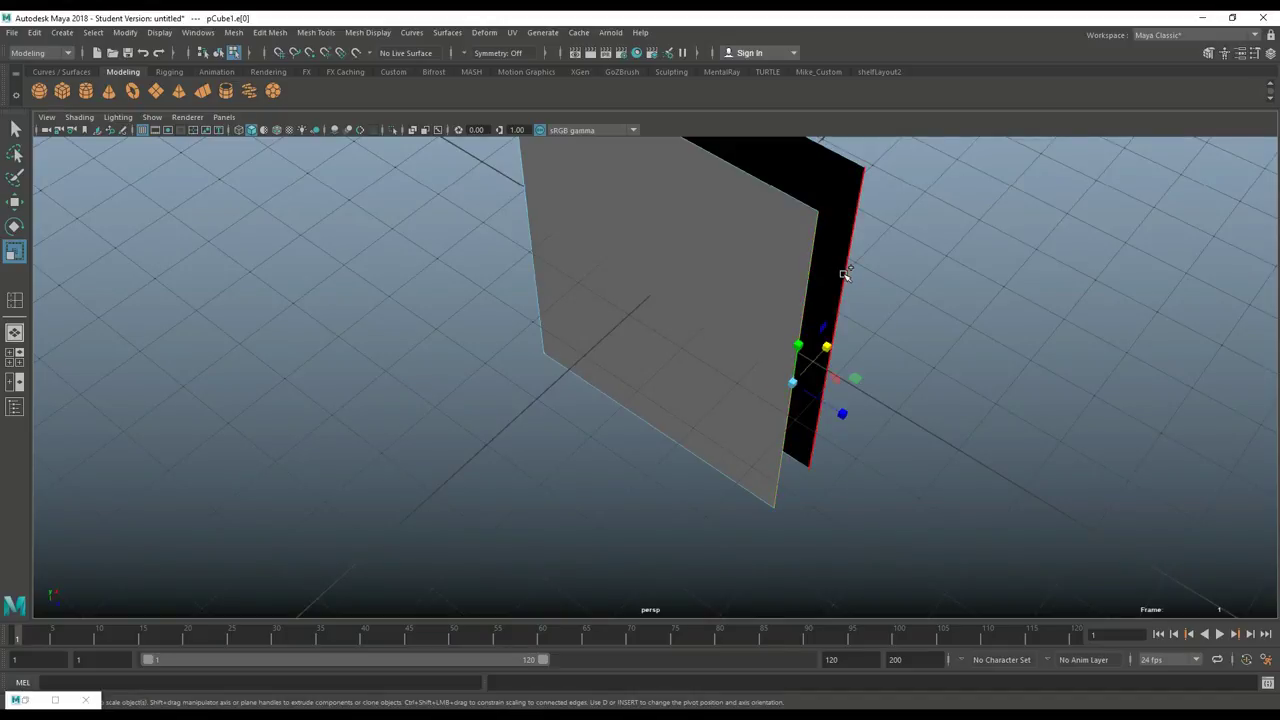
{"action": "left_click", "coordinate": [845, 275], "text": "shift"}
{"action": "left_click_drag", "start_coordinate": [900, 418], "coordinate": [786, 495], "text": "alt"}
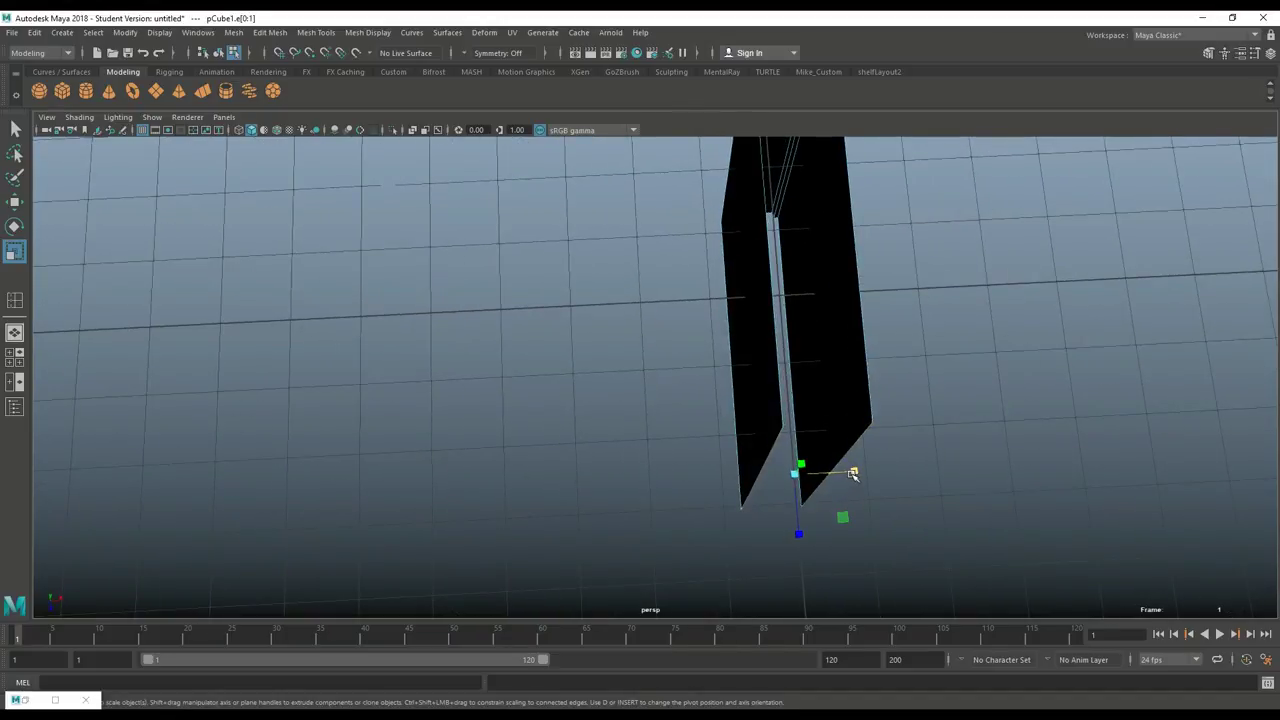
{"action": "left_click_drag", "start_coordinate": [853, 472], "coordinate": [612, 485]}
{"action": "left_click", "coordinate": [471, 466]}
{"action": "left_click_drag", "start_coordinate": [471, 466], "coordinate": [809, 469], "text": "alt"}
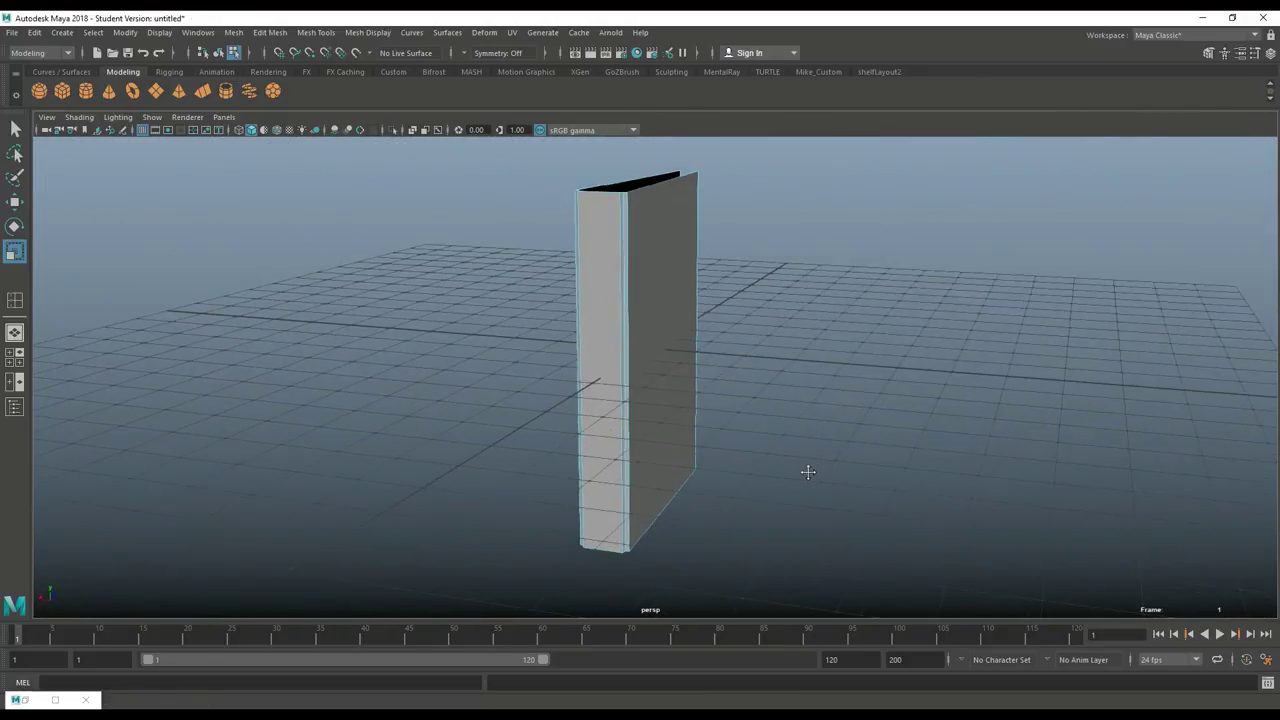
Step: Create a polygon plane and move it out in front of the book's spine, raised above the grid
{"action": "left_click_drag", "start_coordinate": [769, 527], "coordinate": [666, 529], "text": "alt"}
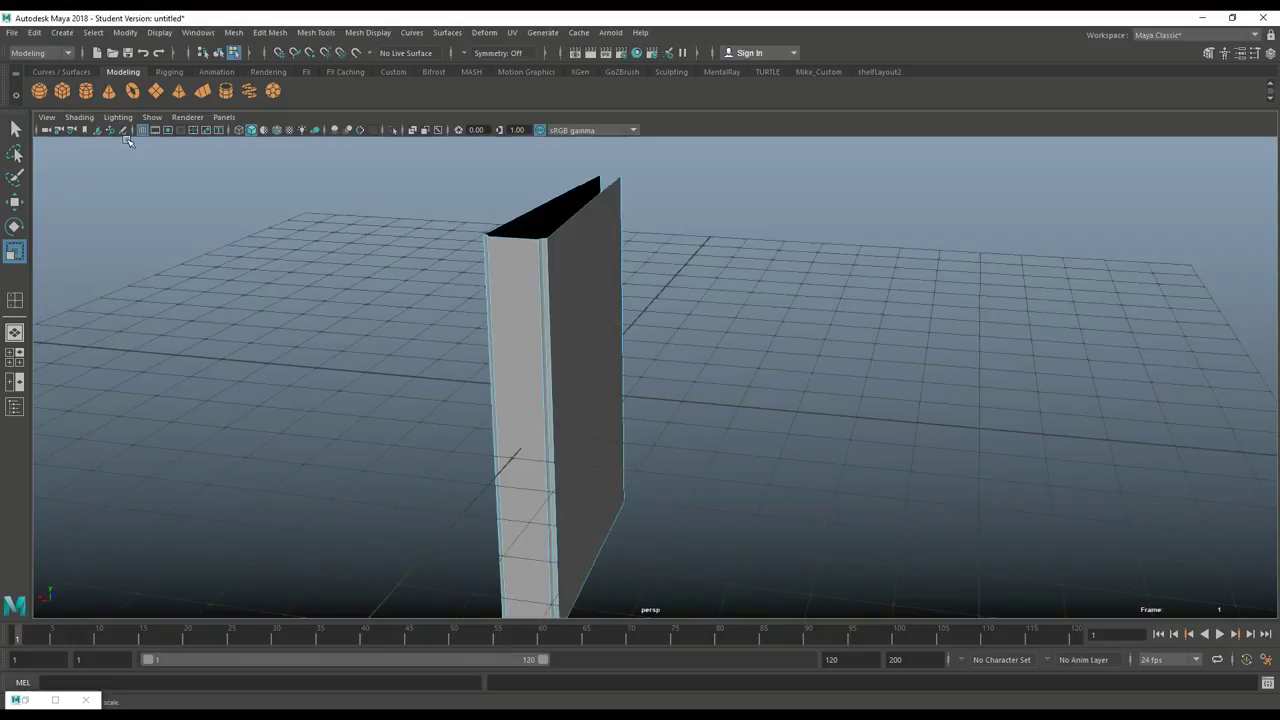
{"action": "left_click", "coordinate": [561, 440]}
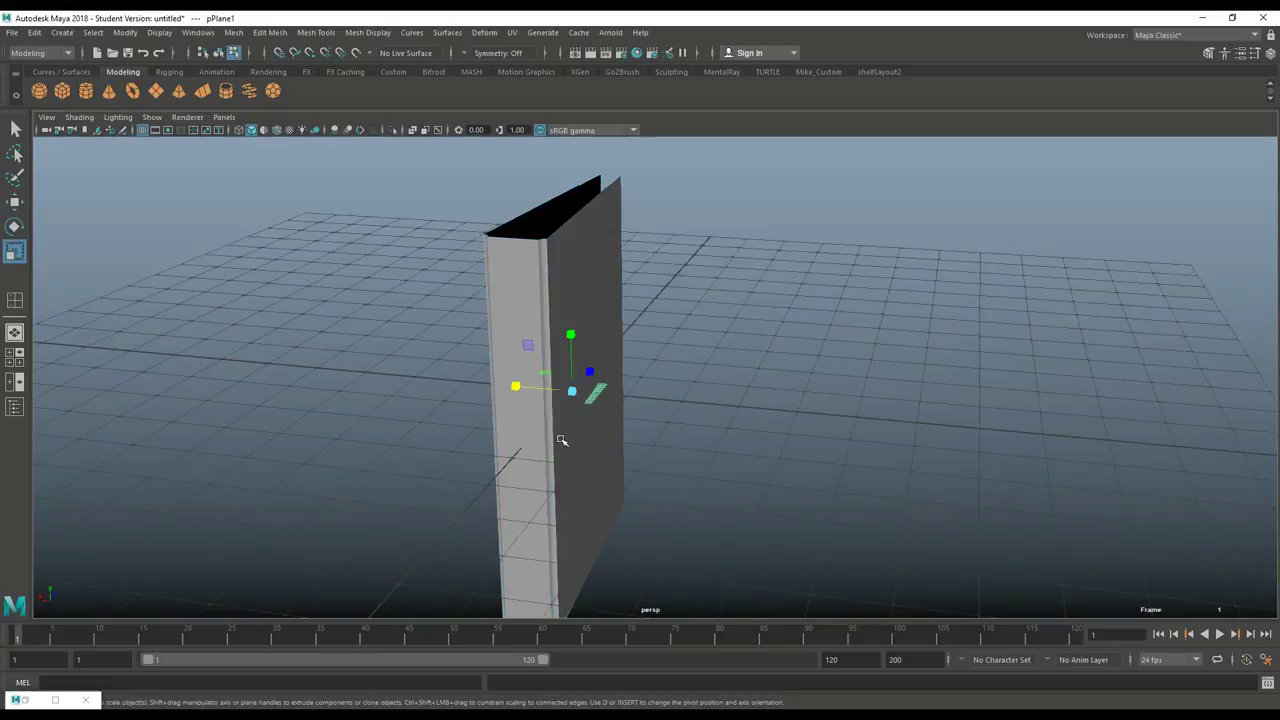
{"action": "key", "text": "w"}
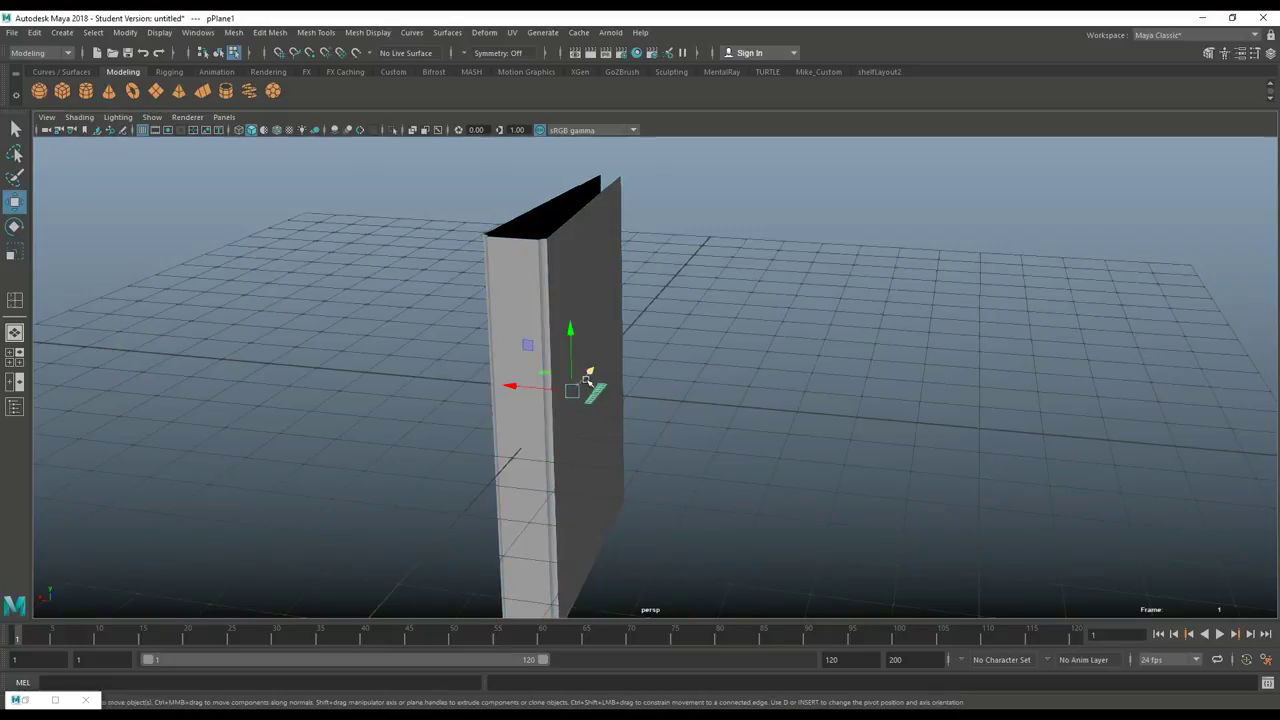
{"action": "left_click_drag", "start_coordinate": [588, 380], "coordinate": [433, 312]}
Step: Set the plane's Subdivisions Width and Subdivisions Height to 1
{"action": "key", "text": "ctrl+a"}
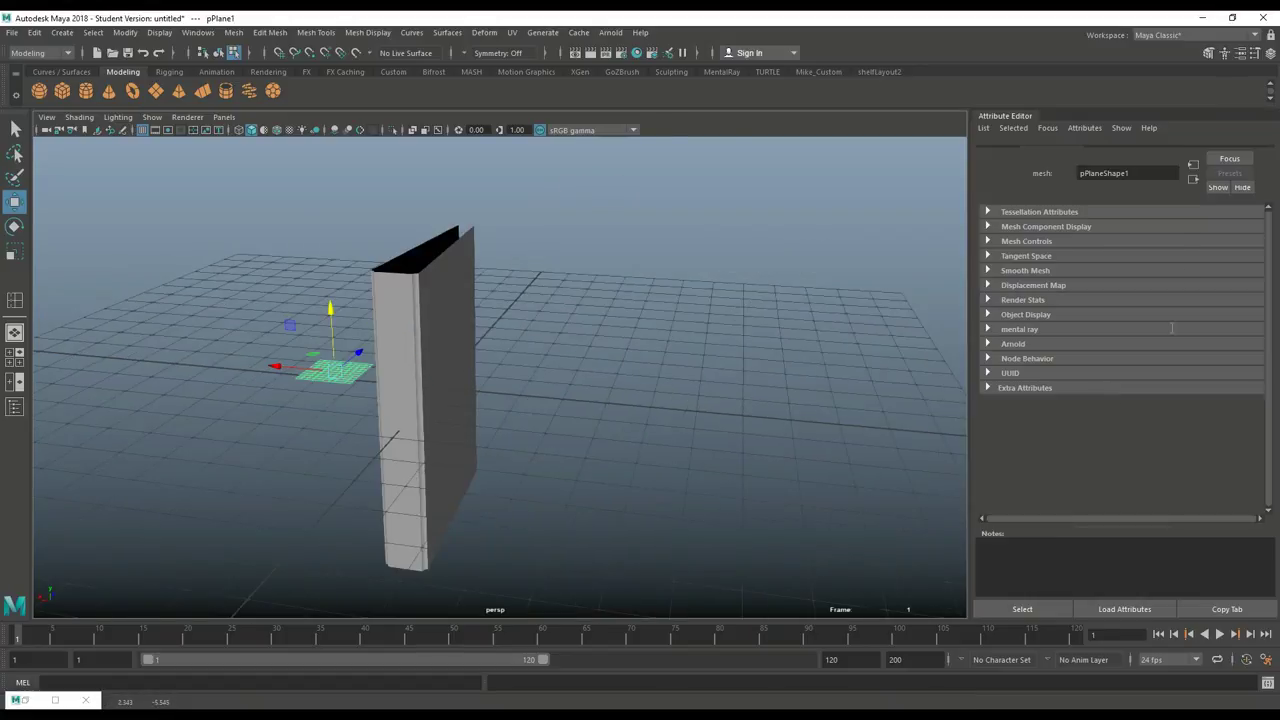
{"action": "left_click", "coordinate": [1108, 153]}
{"action": "double_click", "coordinate": [1105, 270]}
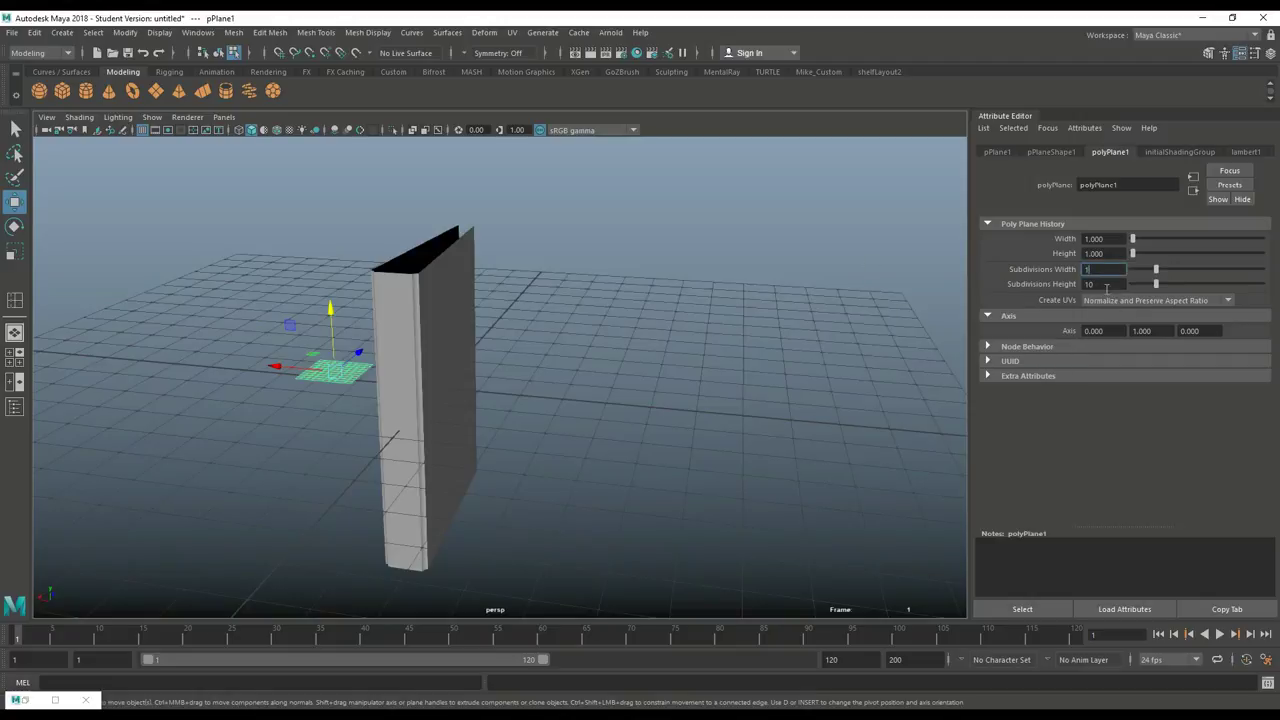
{"action": "type", "text": "1"}
{"action": "double_click", "coordinate": [1106, 286]}
{"action": "type", "text": "1"}
{"action": "left_click", "coordinate": [1107, 270]}
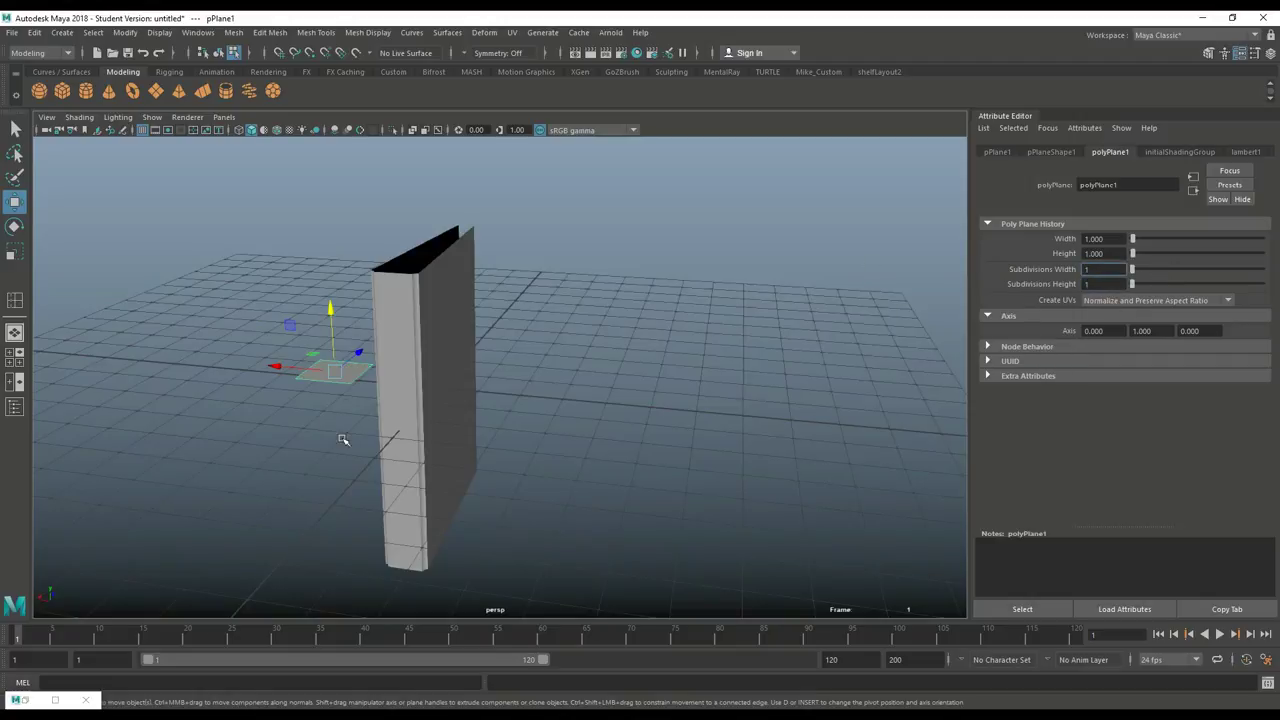
Step: Return the plane to object mode, rotate it upright about X to face the spine, and switch to the four-view layout
{"action": "left_click", "coordinate": [331, 390]}
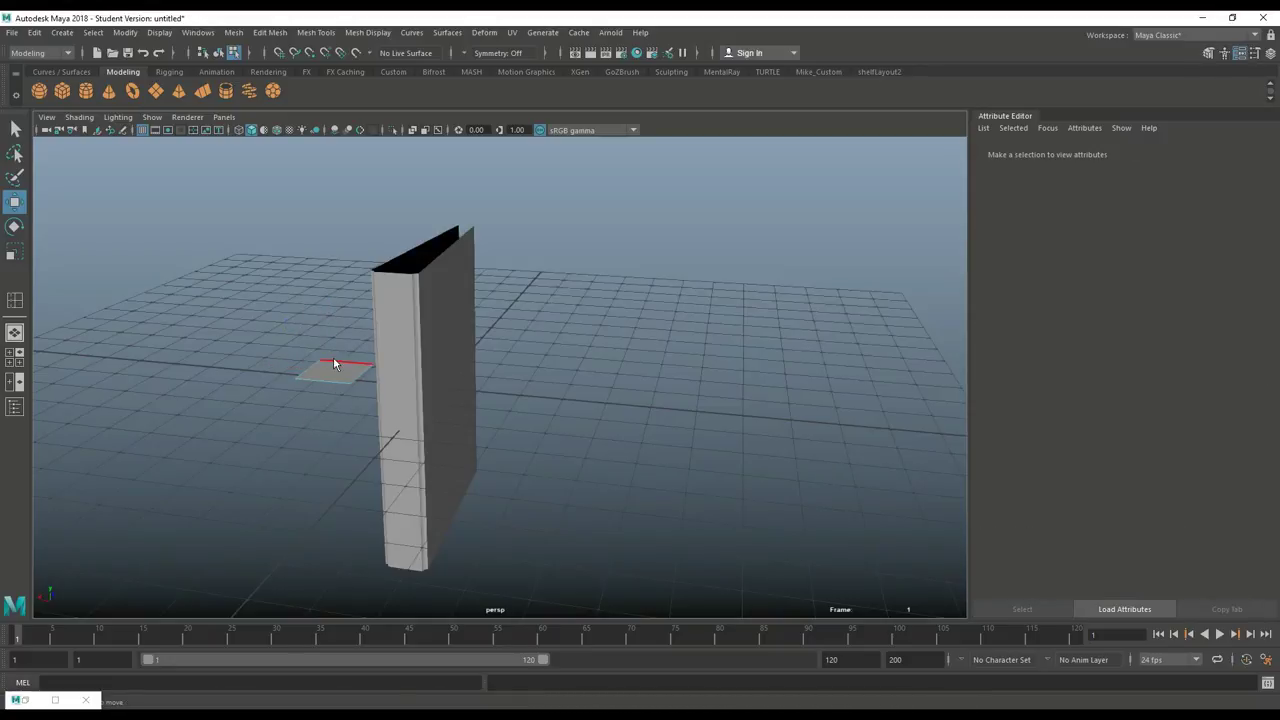
{"action": "right_click_drag", "start_coordinate": [334, 364], "coordinate": [392, 303]}
{"action": "key", "text": "e"}
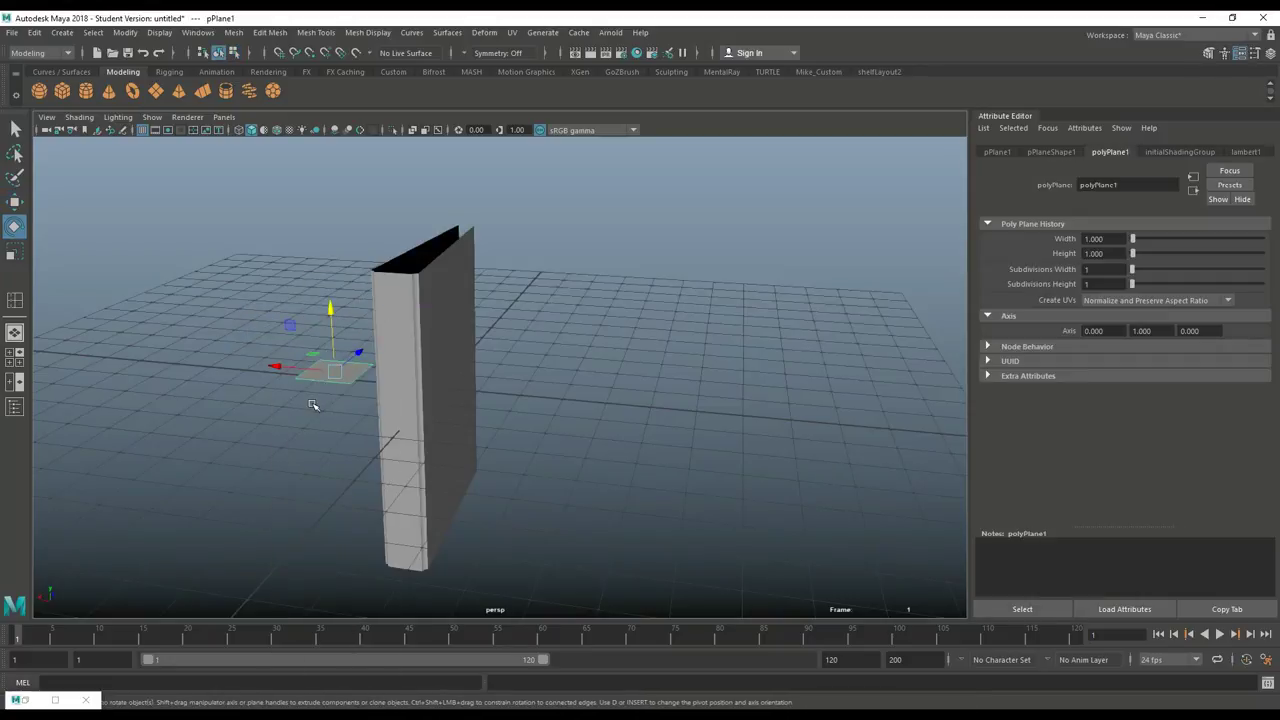
{"action": "left_click_drag", "start_coordinate": [317, 340], "coordinate": [312, 410]}
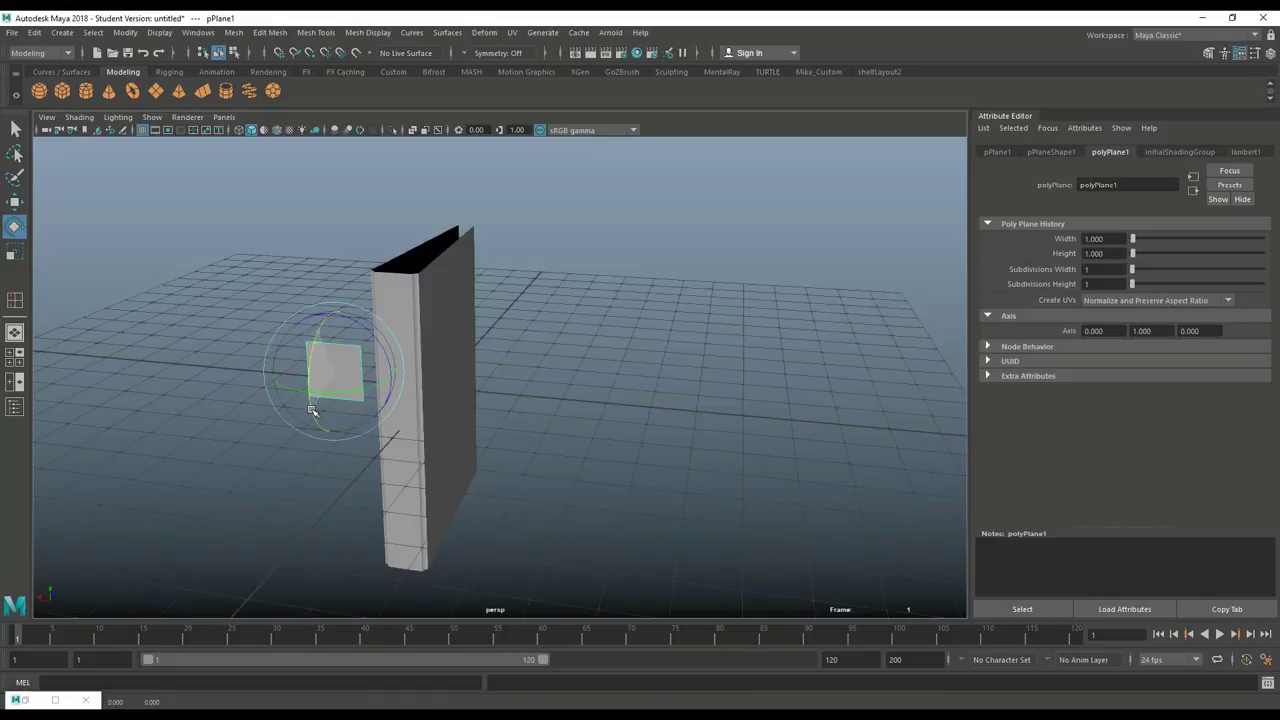
{"action": "left_click", "coordinate": [17, 363]}
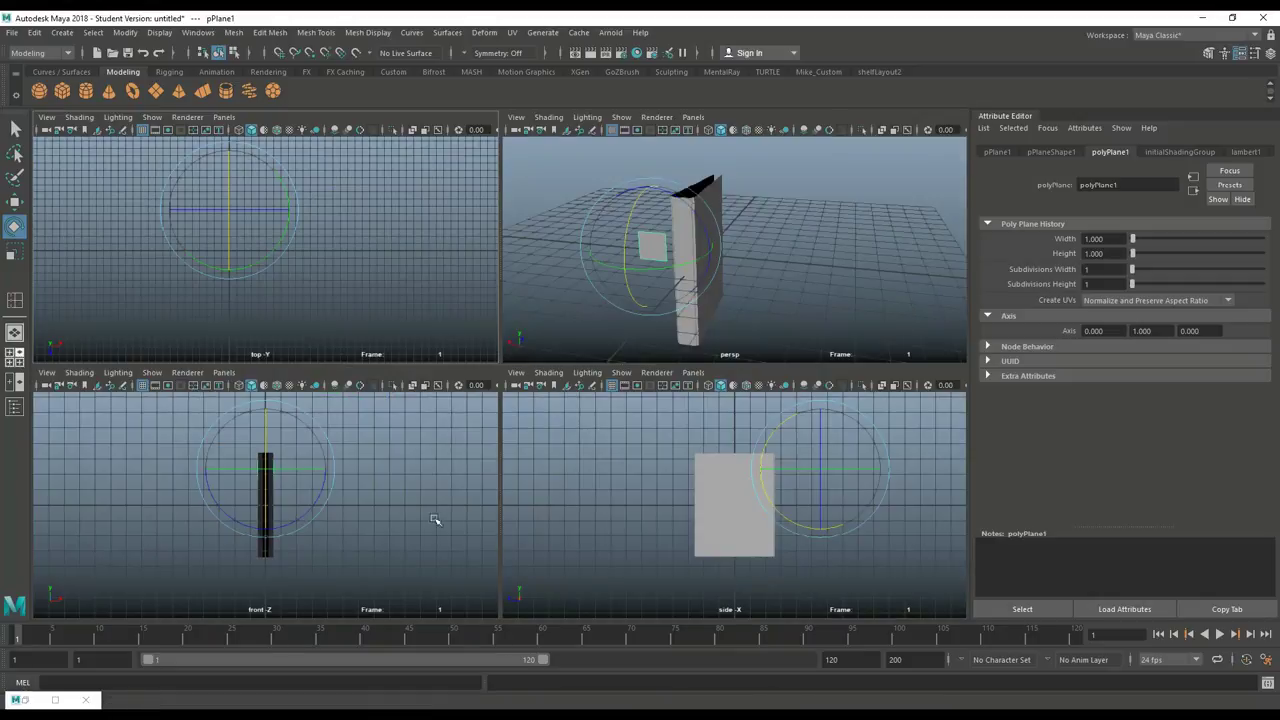
Step: In the front view, show the wireframe and scale the plane narrower along X and slightly taller to fit within the spine
{"action": "scroll", "coordinate": [357, 494], "scroll_direction": "up", "scroll_amount": 6}
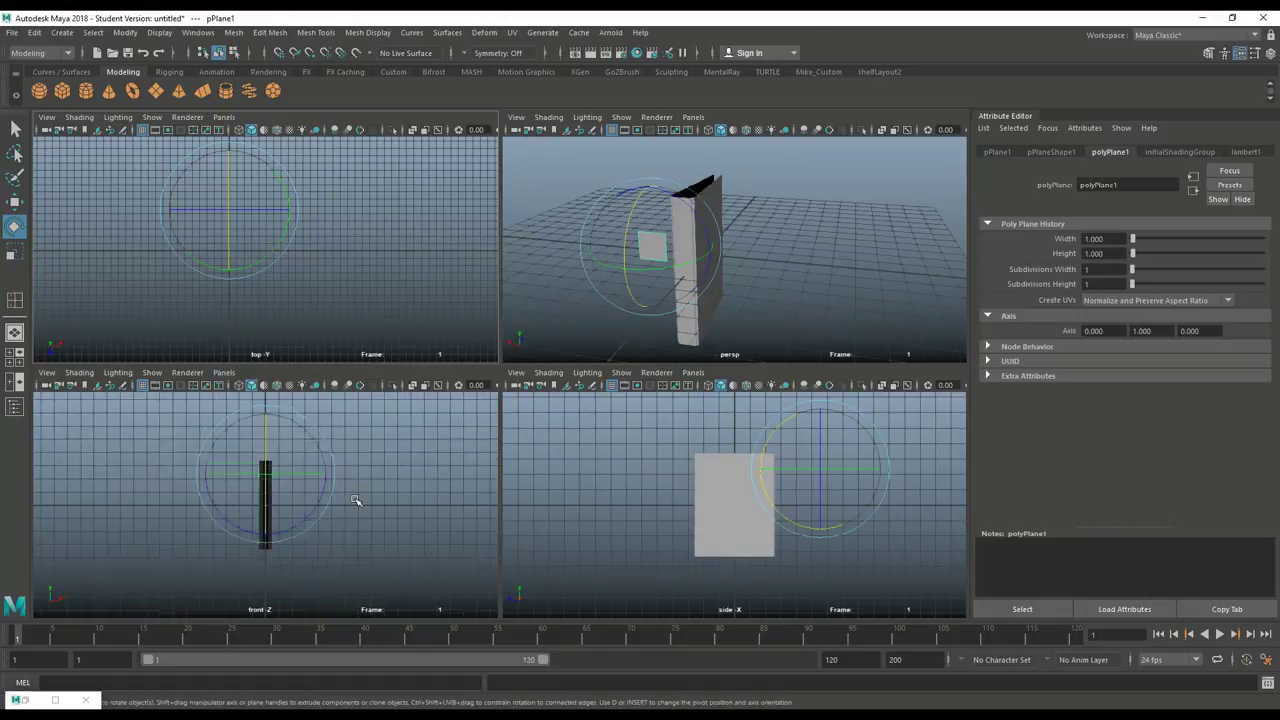
{"action": "key", "text": "space"}
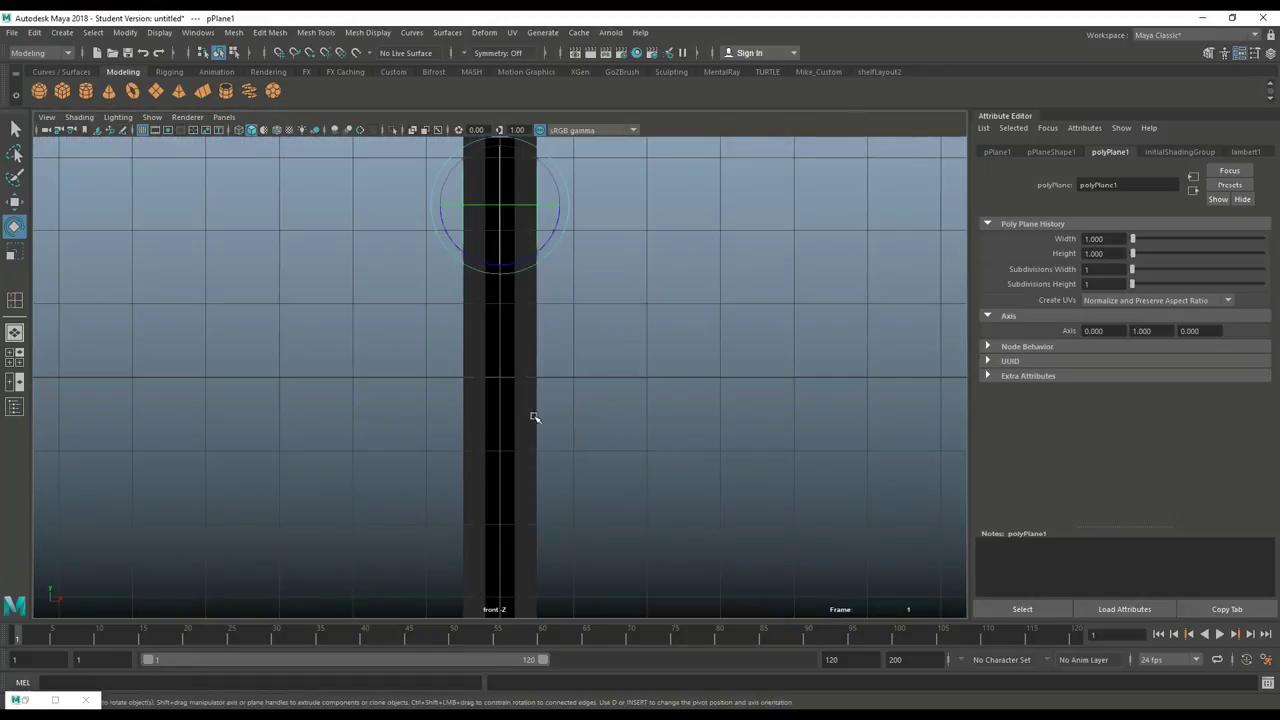
{"action": "middle_click_drag", "start_coordinate": [533, 417], "coordinate": [512, 514], "text": "alt"}
{"action": "key", "text": "4"}
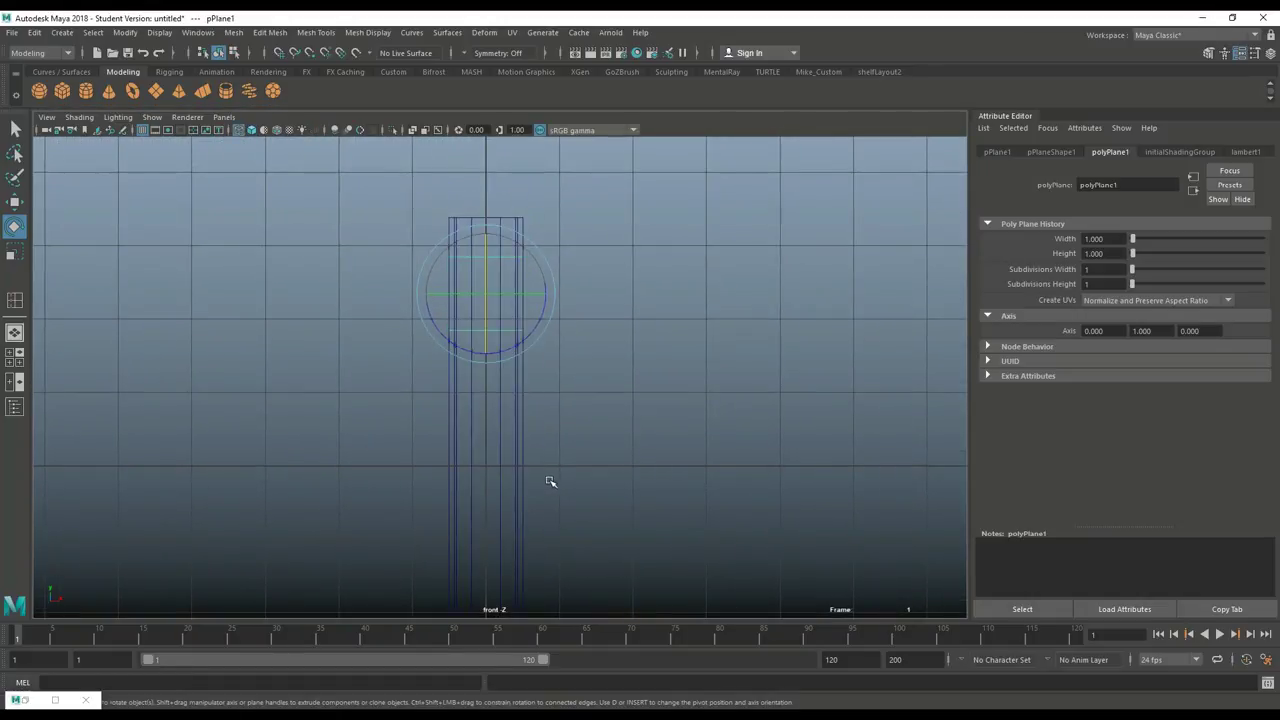
{"action": "scroll", "coordinate": [550, 472], "scroll_direction": "up", "scroll_amount": 3}
{"action": "middle_click_drag", "start_coordinate": [549, 449], "coordinate": [600, 526], "text": "alt"}
{"action": "key", "text": "r"}
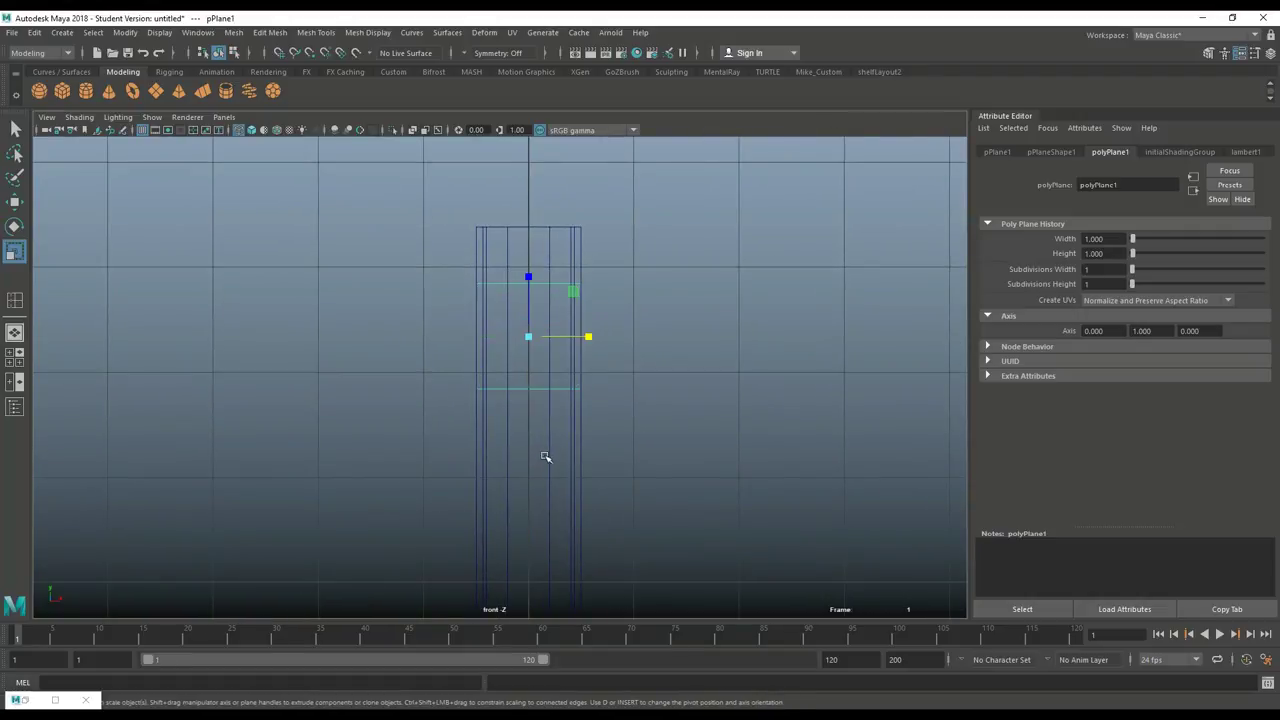
{"action": "left_click_drag", "start_coordinate": [588, 338], "coordinate": [567, 343]}
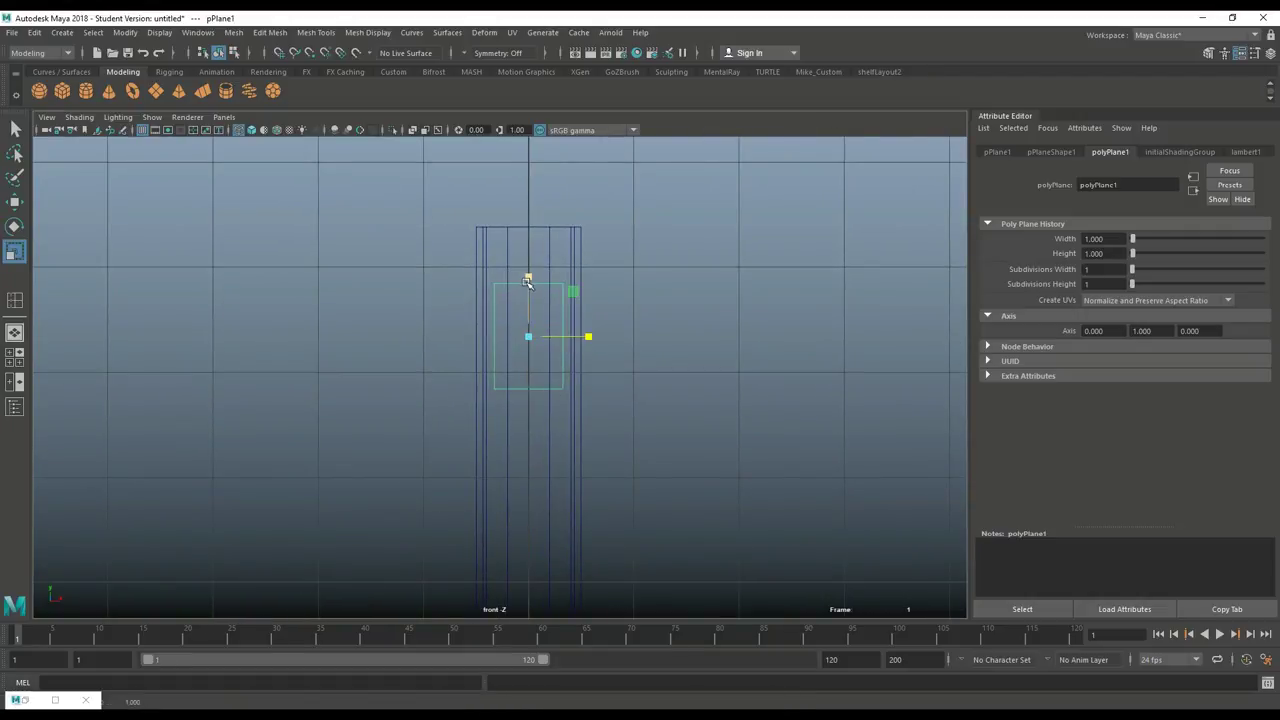
{"action": "left_click_drag", "start_coordinate": [527, 279], "coordinate": [530, 267]}
Step: Extrude the plane's two side edges and bottom edge, and move the new edges slightly along Z toward the spine
{"action": "left_click", "coordinate": [16, 366]}
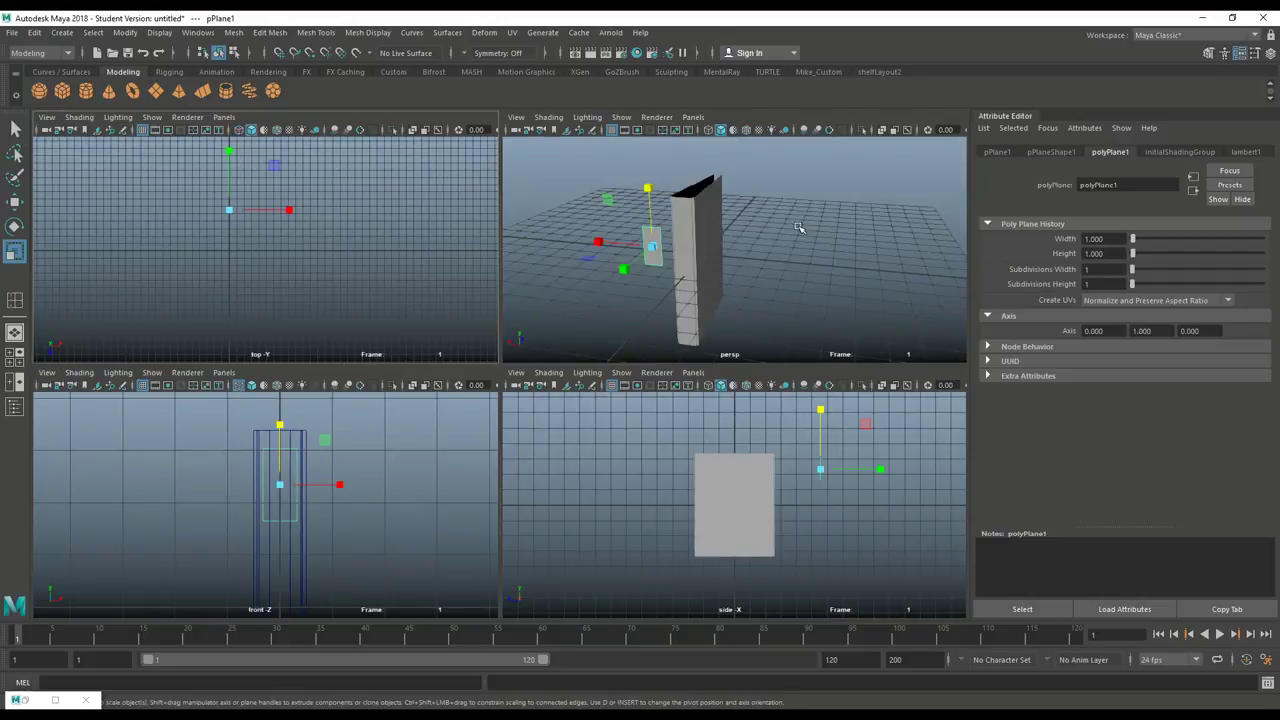
{"action": "key", "text": "space"}
{"action": "left_click_drag", "start_coordinate": [578, 484], "coordinate": [460, 526], "text": "alt"}
{"action": "middle_click_drag", "start_coordinate": [460, 526], "coordinate": [494, 529], "text": "alt"}
{"action": "scroll", "coordinate": [532, 490], "scroll_direction": "up", "scroll_amount": 3}
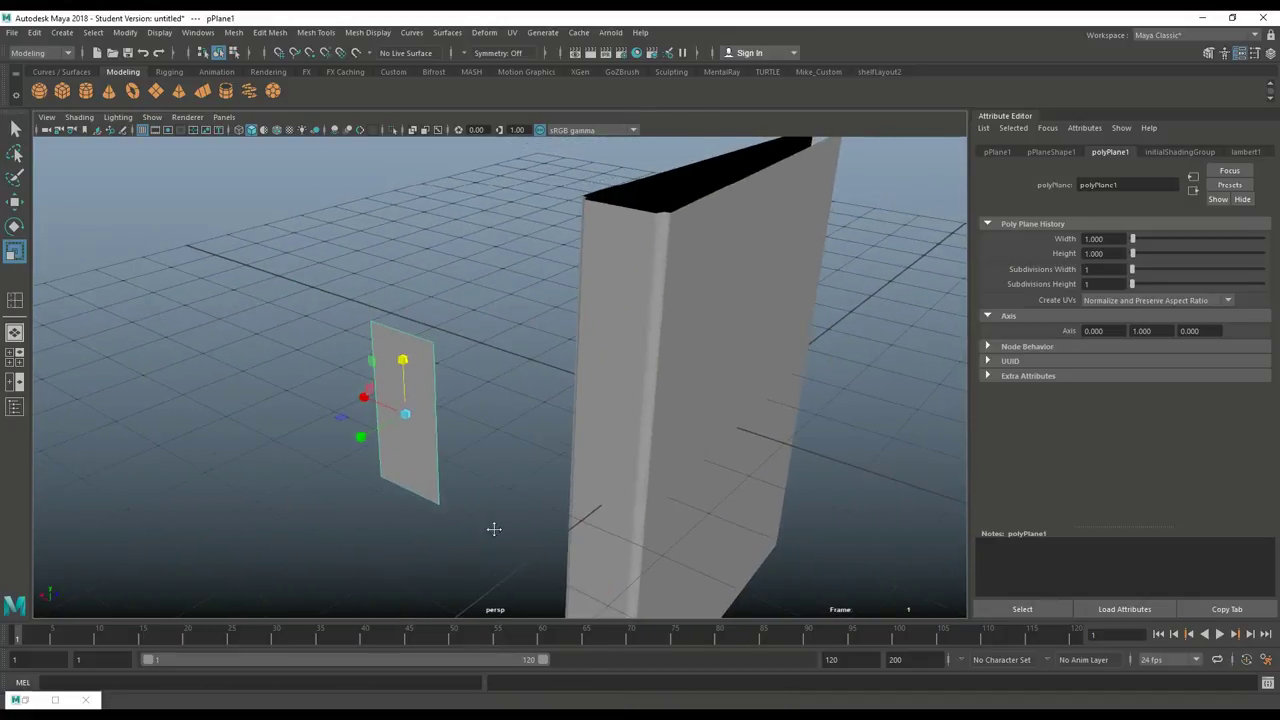
{"action": "right_click_drag", "start_coordinate": [432, 358], "coordinate": [436, 284]}
{"action": "left_click", "coordinate": [437, 360]}
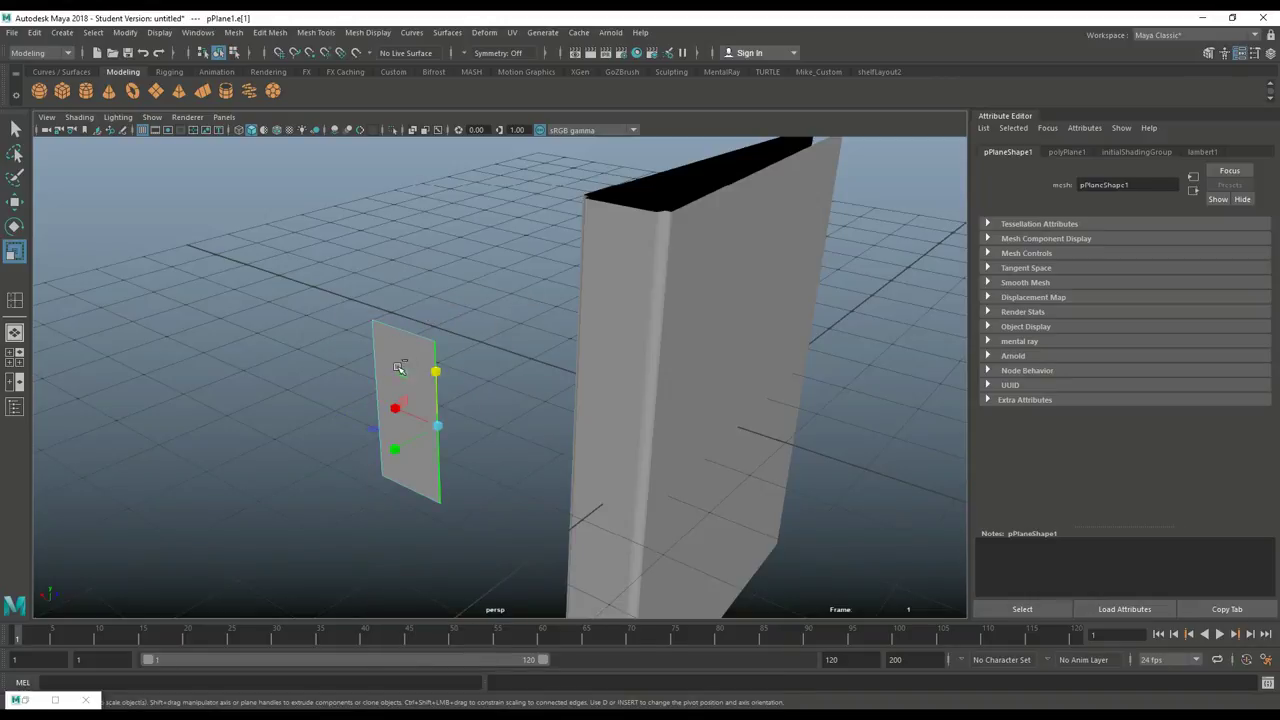
{"action": "left_click", "coordinate": [416, 500], "text": "shift"}
{"action": "key", "text": "ctrl+e"}
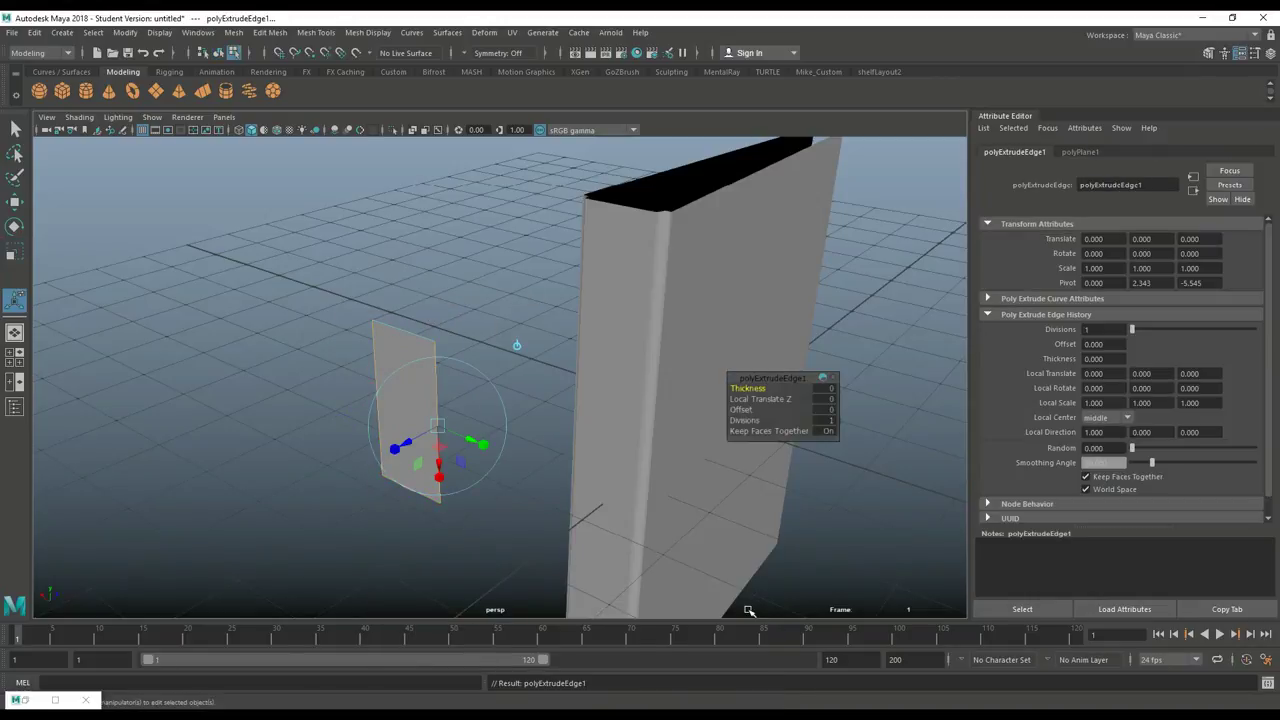
{"action": "key", "text": "w"}
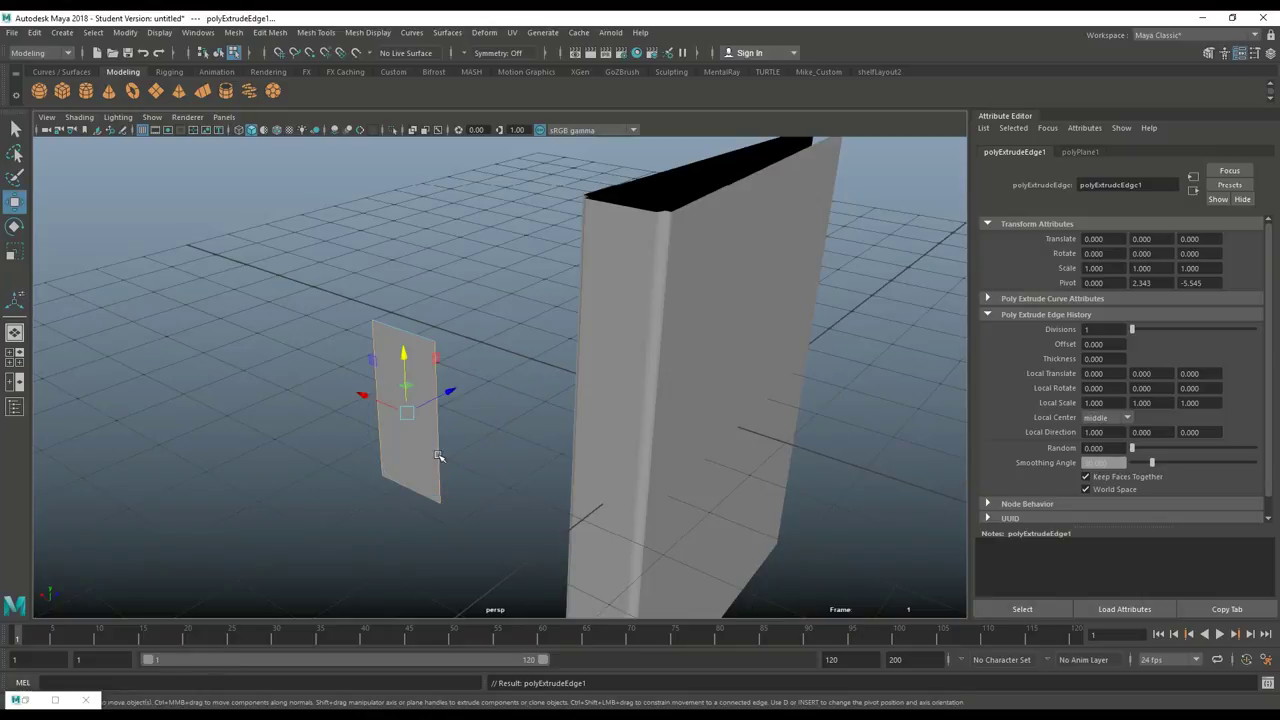
{"action": "left_click", "coordinate": [453, 392]}
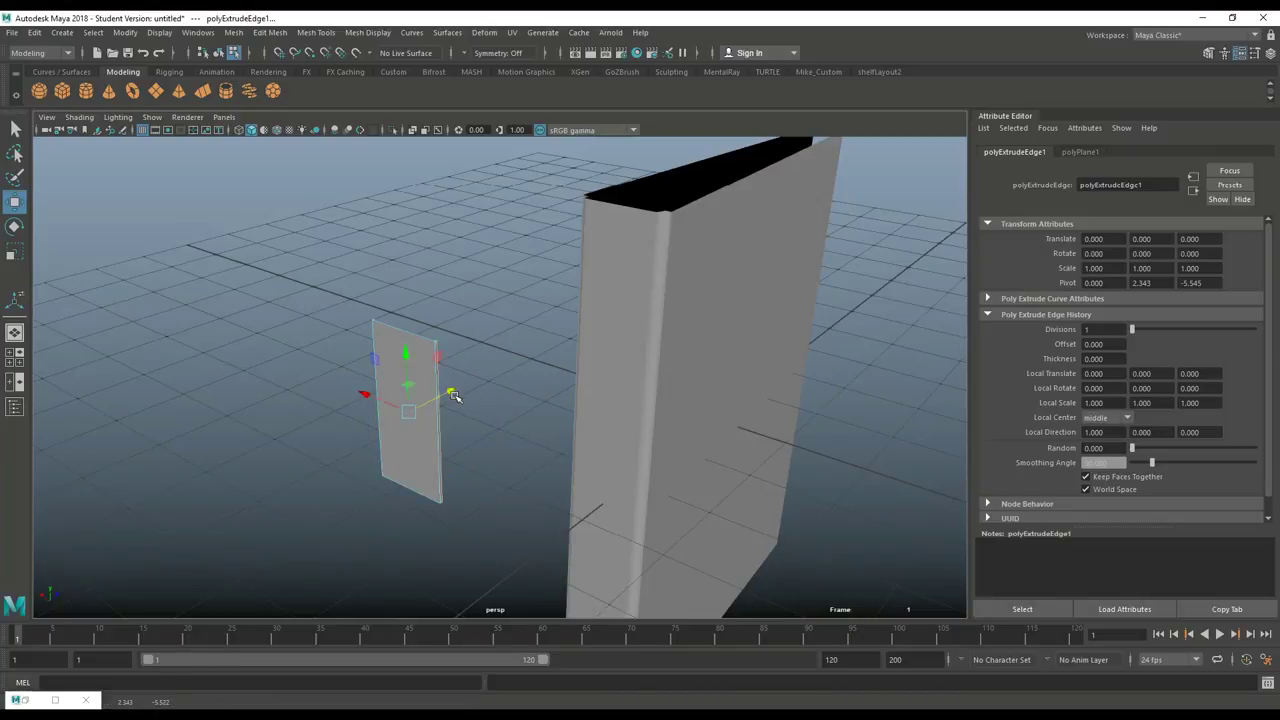
Step: Extrude the same three edges again and scale them slightly outward to form a narrow rim around the plane
{"action": "scroll", "coordinate": [503, 483], "scroll_direction": "up", "scroll_amount": 5}
{"action": "left_click_drag", "start_coordinate": [484, 492], "coordinate": [566, 486], "text": "alt"}
{"action": "scroll", "coordinate": [566, 488], "scroll_direction": "down", "scroll_amount": 4}
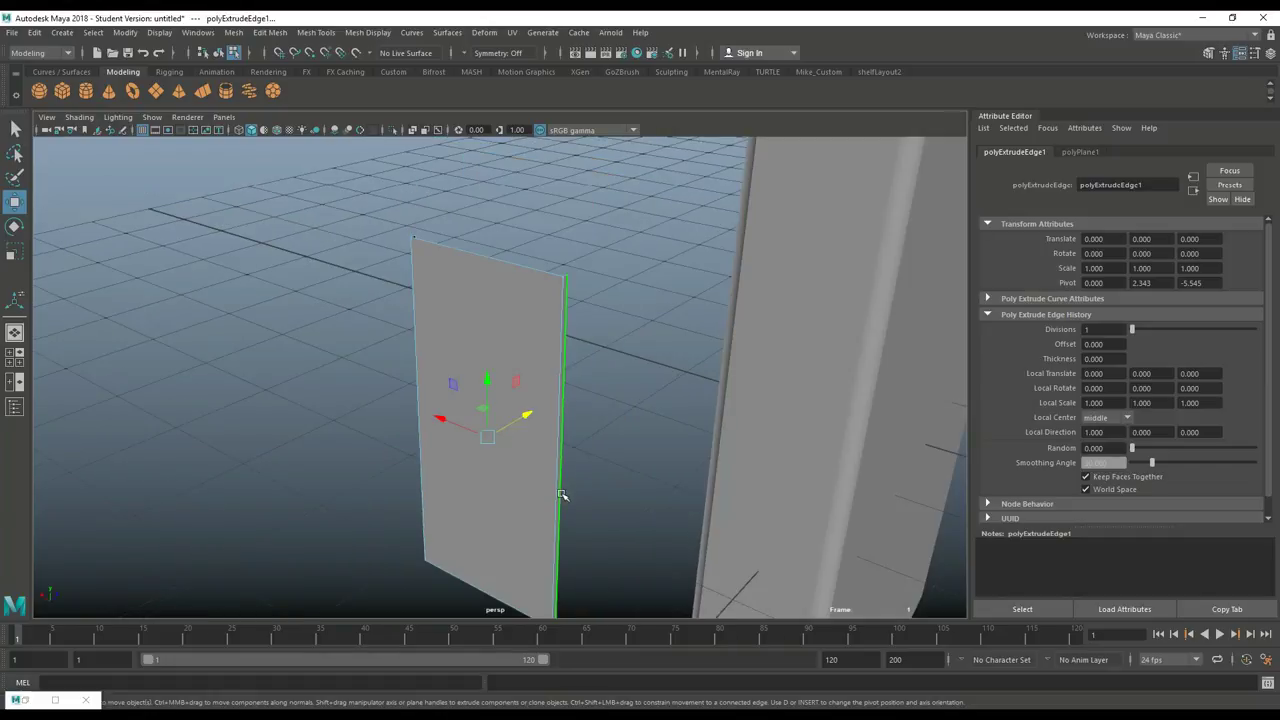
{"action": "middle_click_drag", "start_coordinate": [563, 497], "coordinate": [534, 486], "text": "alt"}
{"action": "left_click_drag", "start_coordinate": [534, 486], "coordinate": [550, 484], "text": "alt"}
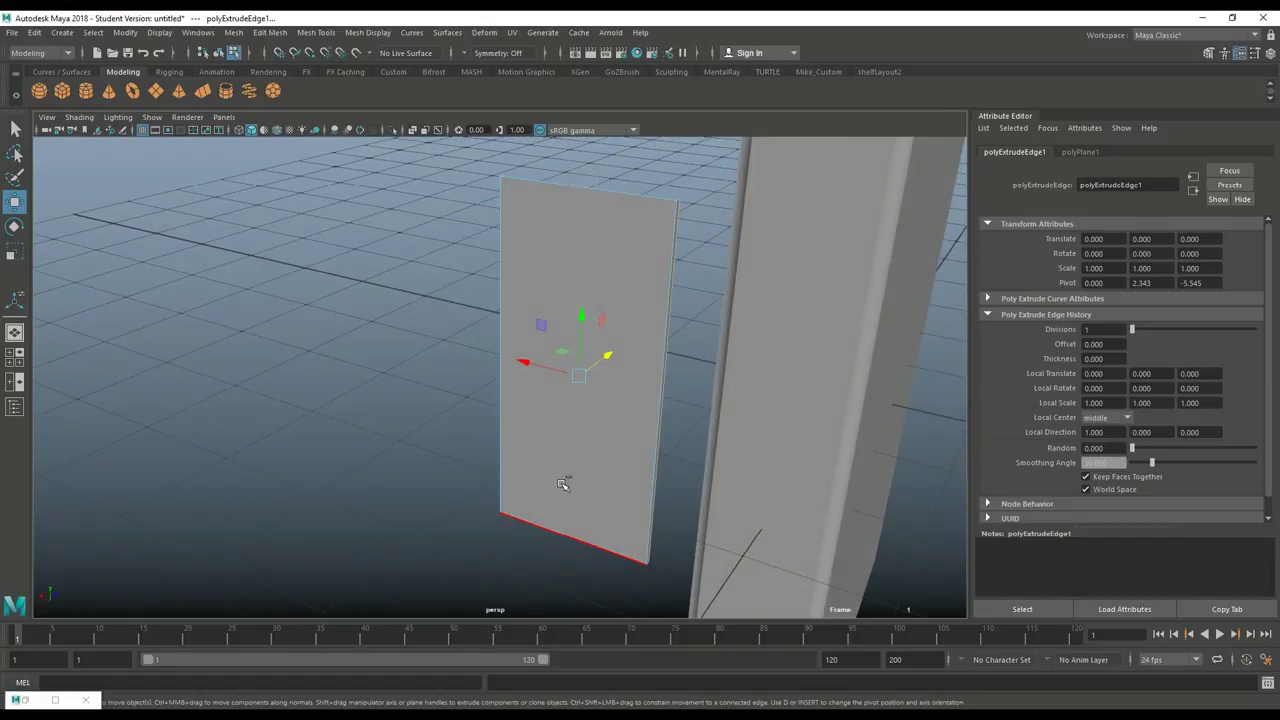
{"action": "key", "text": "ctrl+e"}
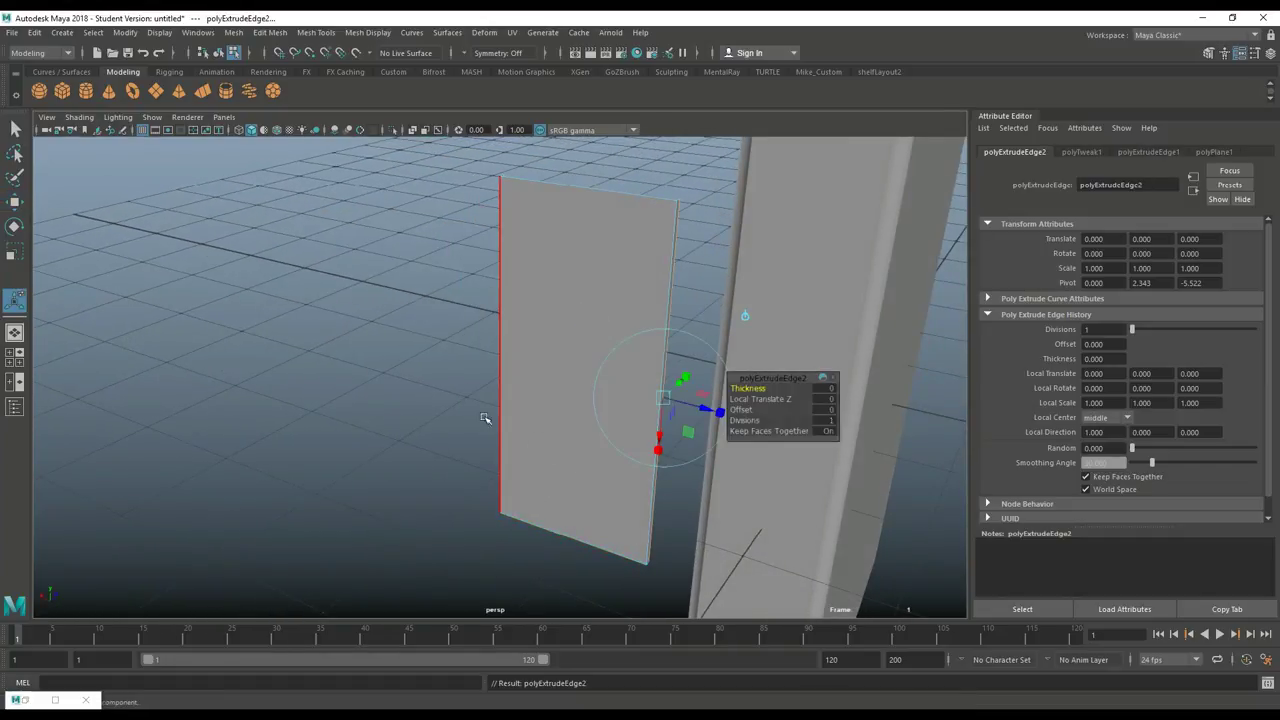
{"action": "key", "text": "r"}
{"action": "left_click", "coordinate": [581, 377]}
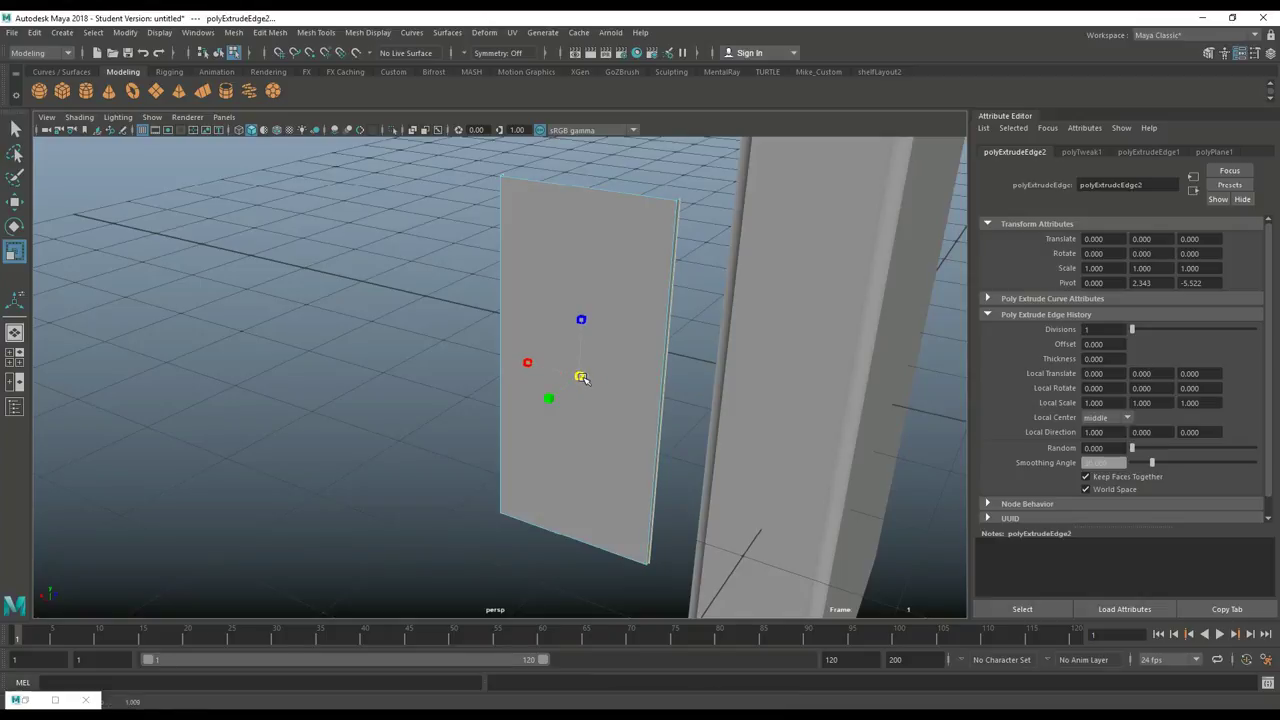
{"action": "left_click_drag", "start_coordinate": [586, 380], "coordinate": [598, 389]}
Step: In the front view, move the rim's two outer top vertices down level with the plane's top edge
{"action": "left_click", "coordinate": [16, 358]}
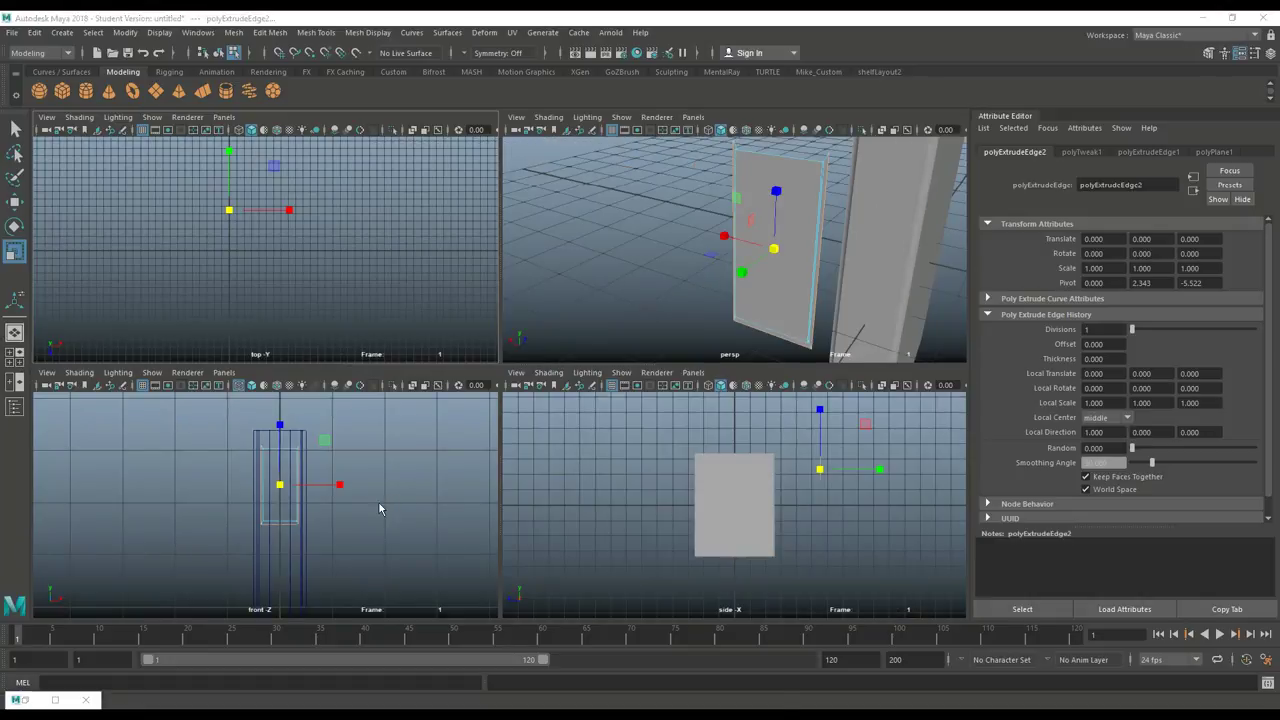
{"action": "key", "text": "space"}
{"action": "key", "text": "f"}
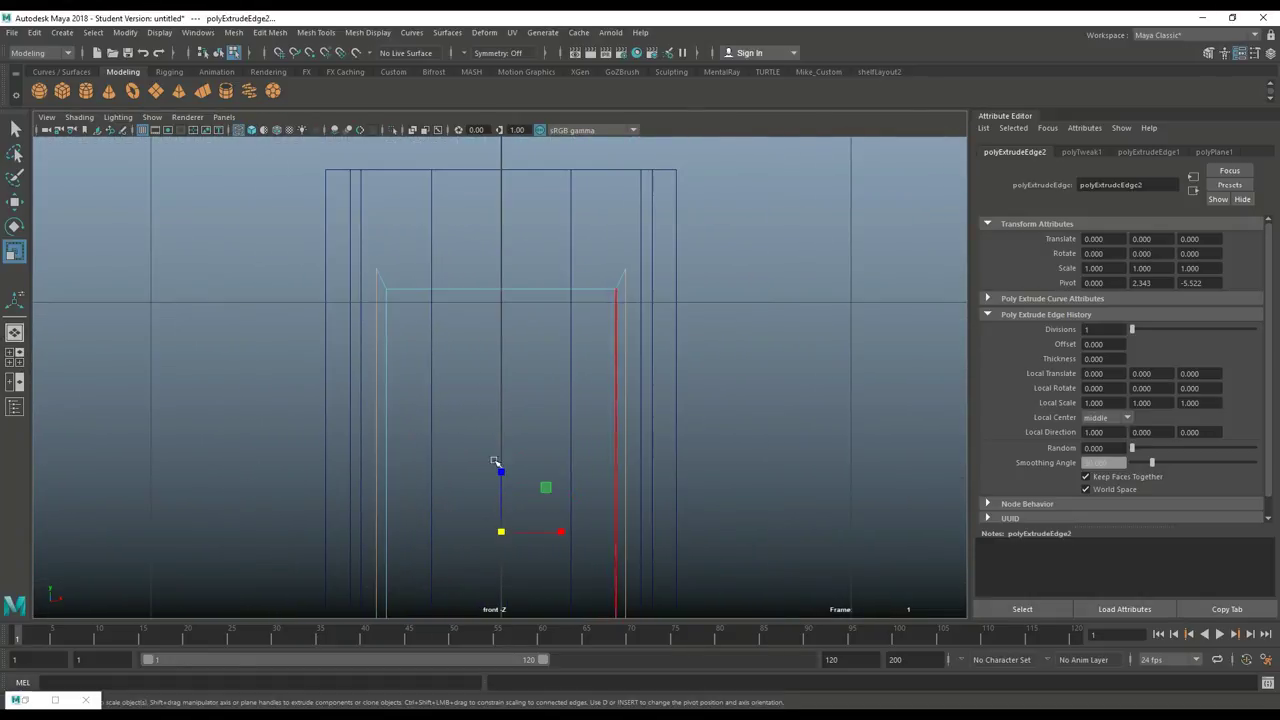
{"action": "right_click", "coordinate": [380, 284]}
{"action": "right_click_drag", "start_coordinate": [376, 280], "coordinate": [320, 283]}
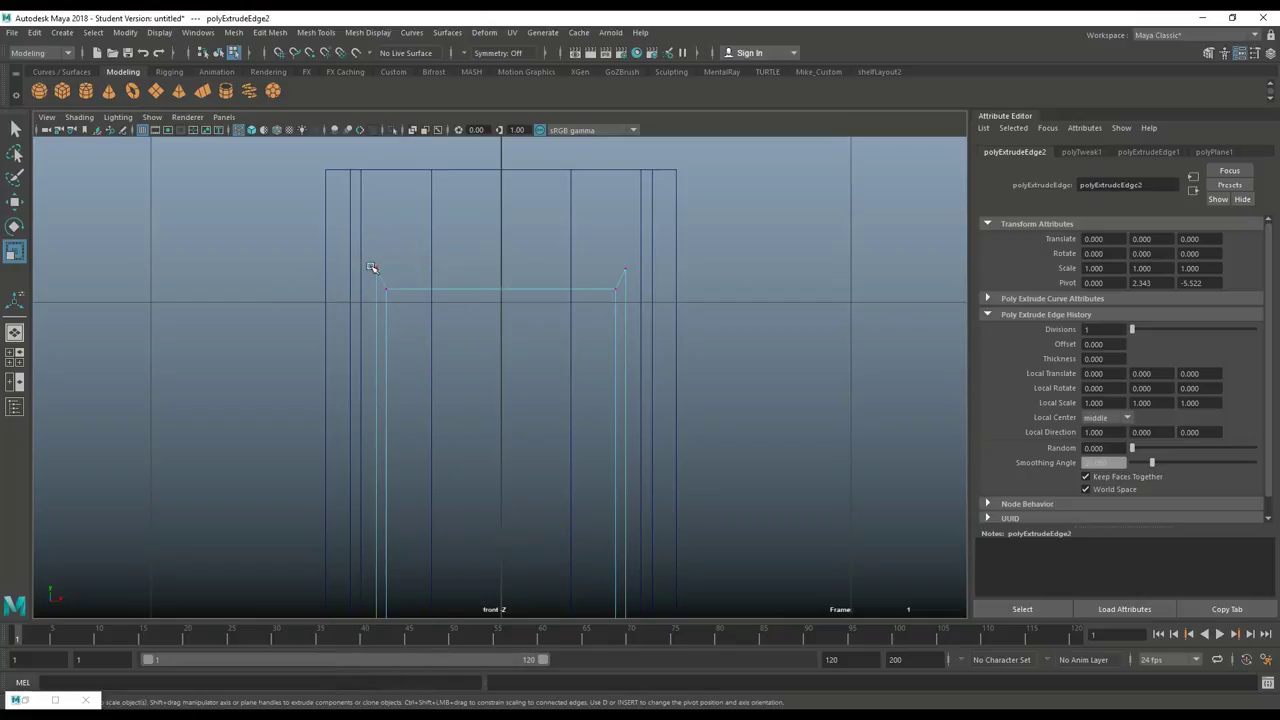
{"action": "left_click", "coordinate": [378, 270]}
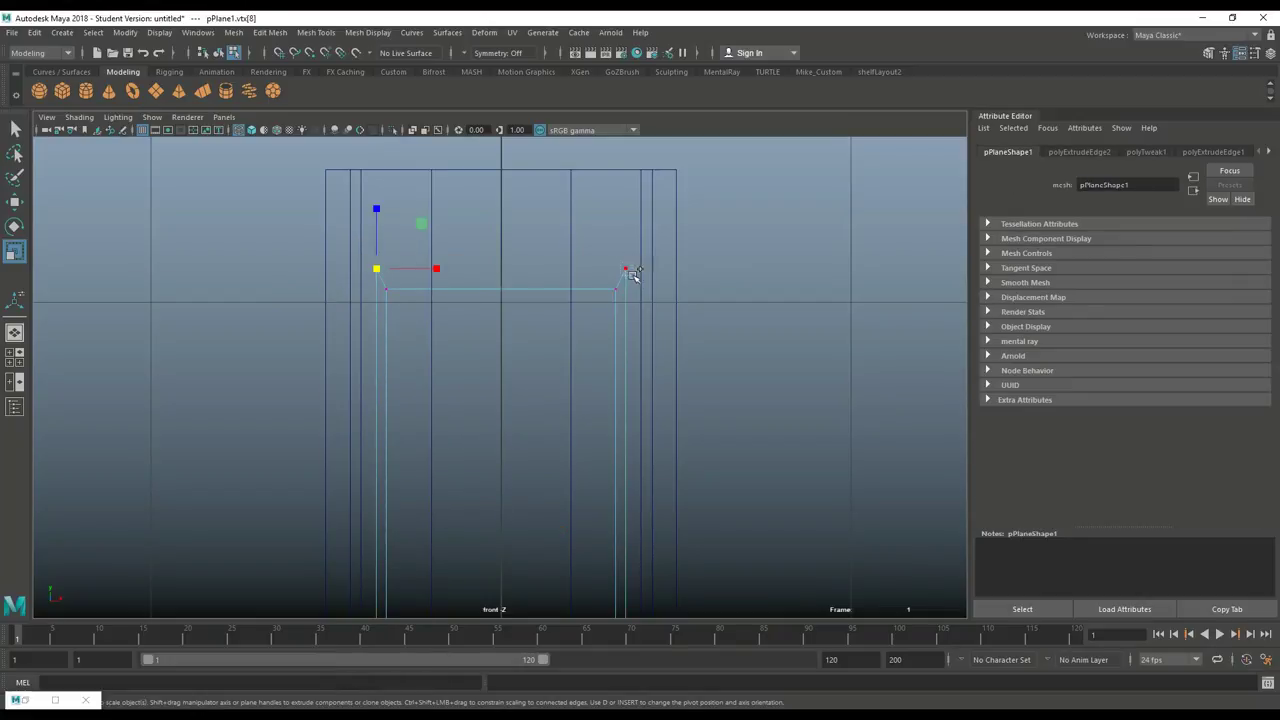
{"action": "left_click", "coordinate": [627, 269], "text": "shift"}
{"action": "key", "text": "w"}
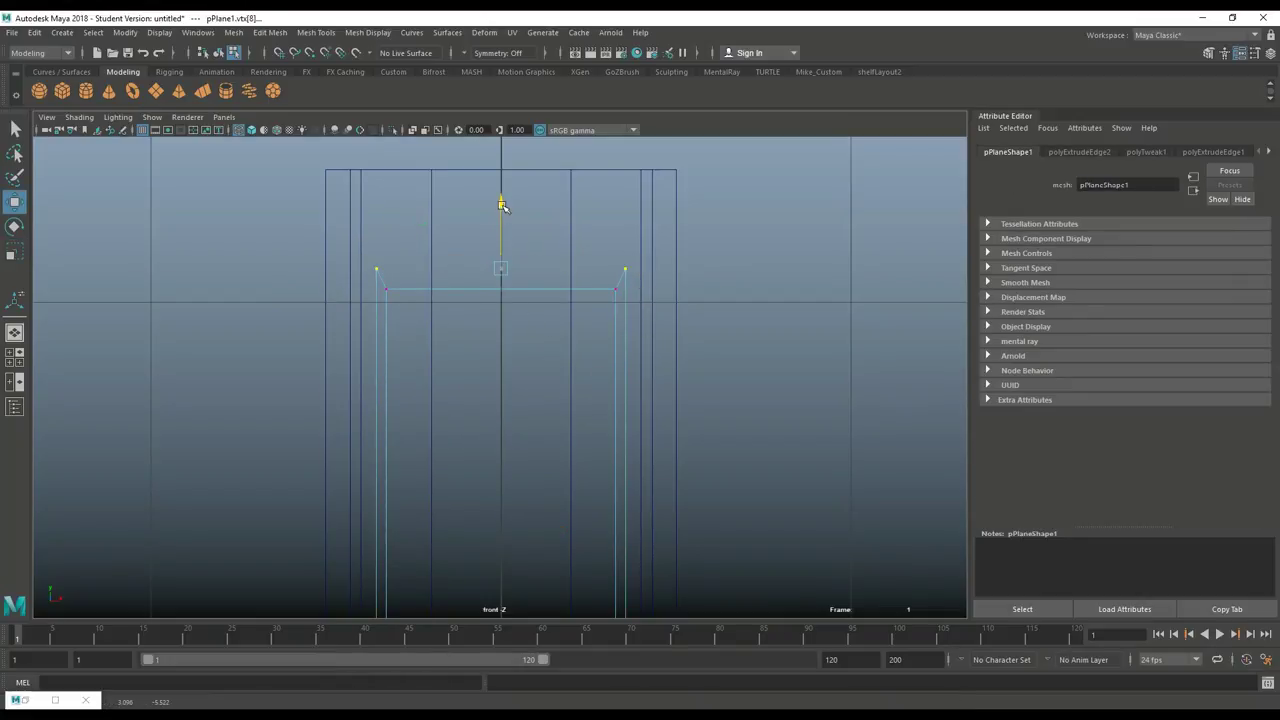
{"action": "left_click_drag", "start_coordinate": [502, 204], "coordinate": [503, 220]}
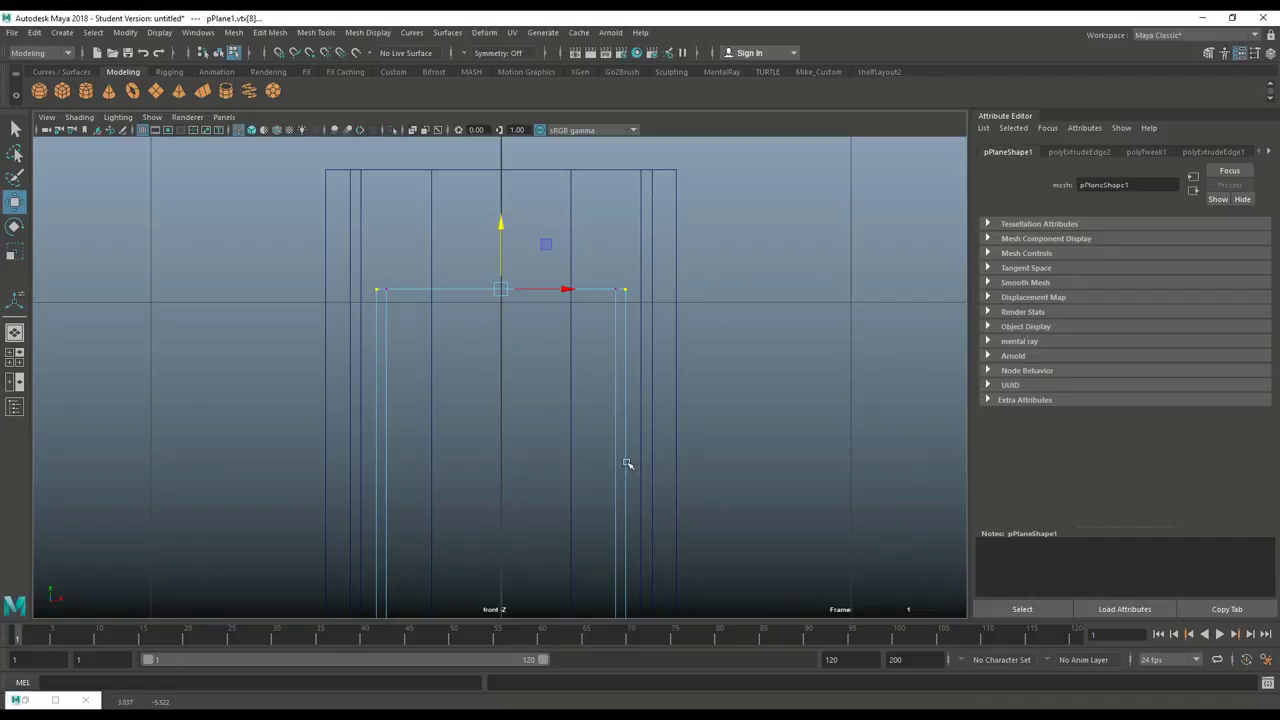
Step: Move the rim's outer bottom edge up to narrow the bottom strip to about the width of the side strips
{"action": "middle_click_drag", "start_coordinate": [628, 463], "coordinate": [649, 95], "text": "alt"}
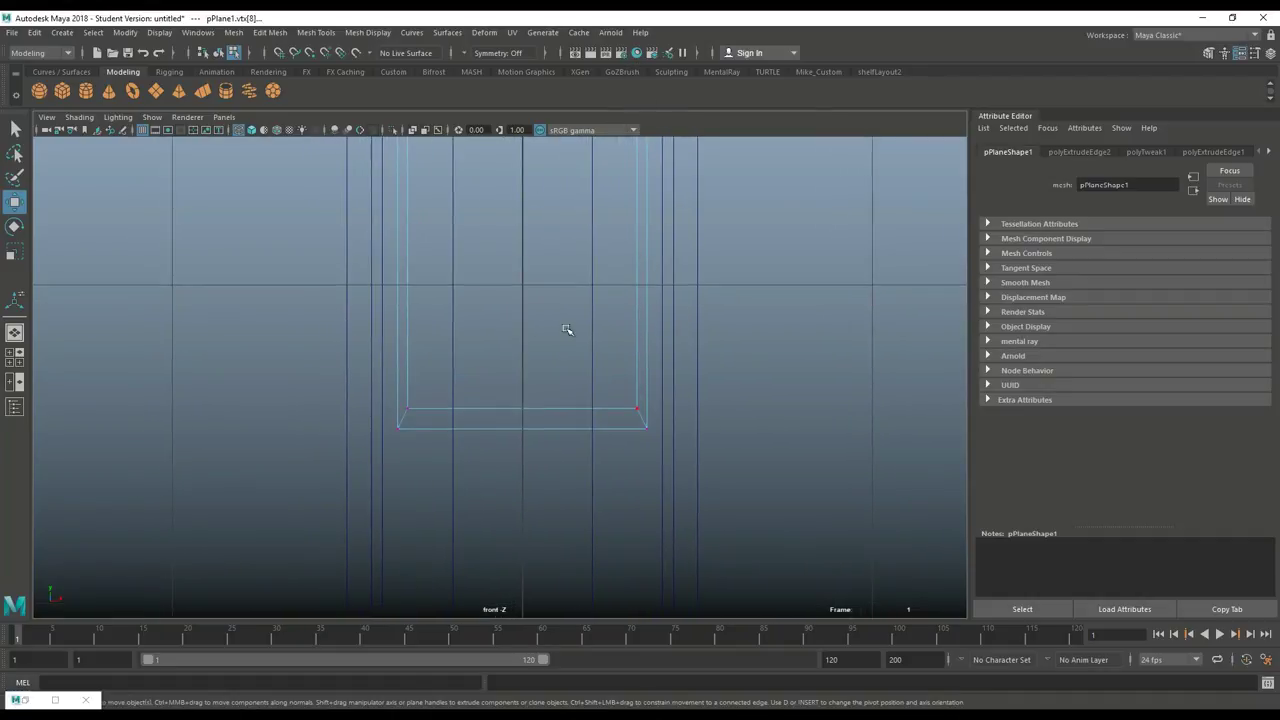
{"action": "right_click_drag", "start_coordinate": [503, 435], "coordinate": [500, 288]}
{"action": "left_click", "coordinate": [500, 430]}
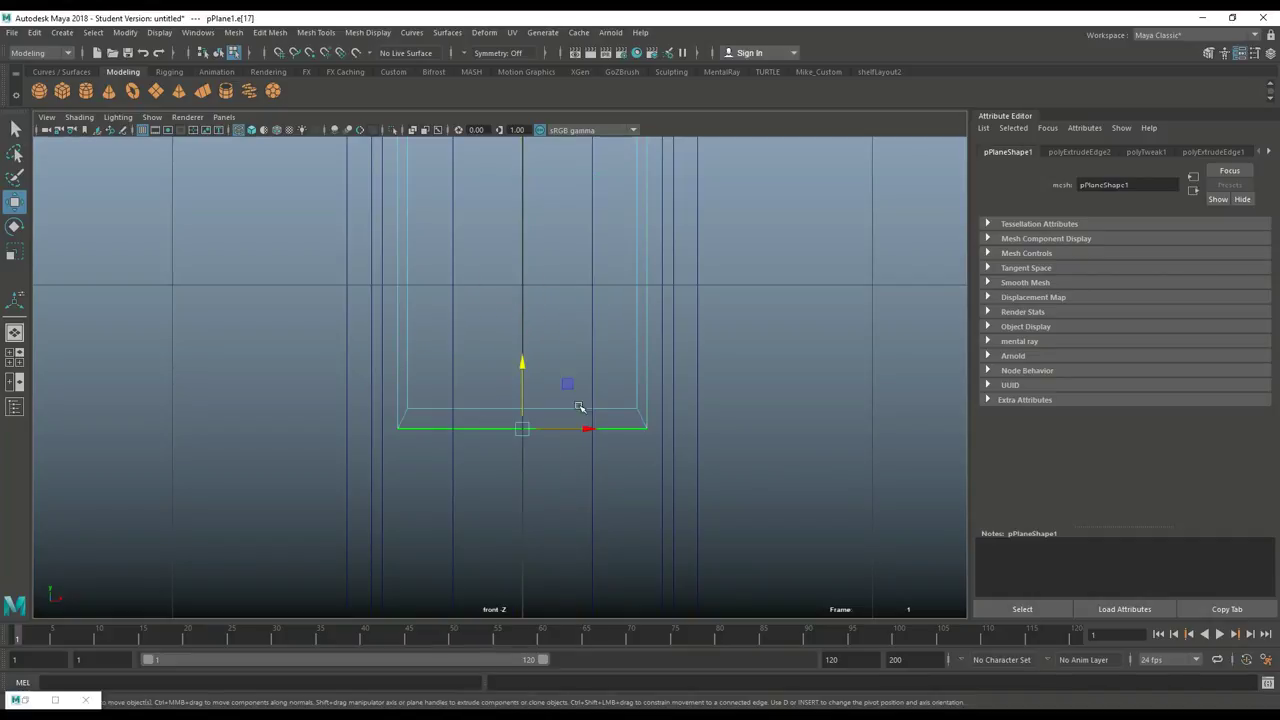
{"action": "left_click_drag", "start_coordinate": [523, 363], "coordinate": [525, 354]}
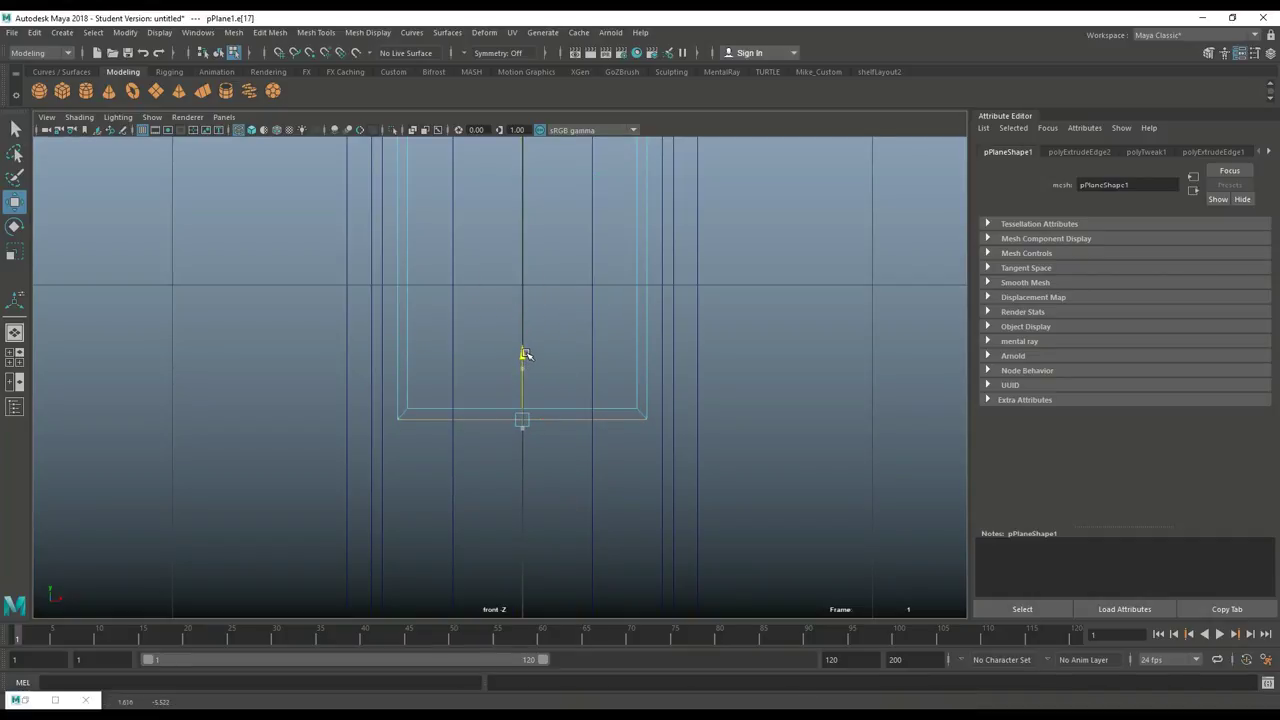
Step: Insert 3 evenly spaced vertical edge loops across the plane with the Insert Edge Loop tool set to multiple edge loops
{"action": "key", "text": "space"}
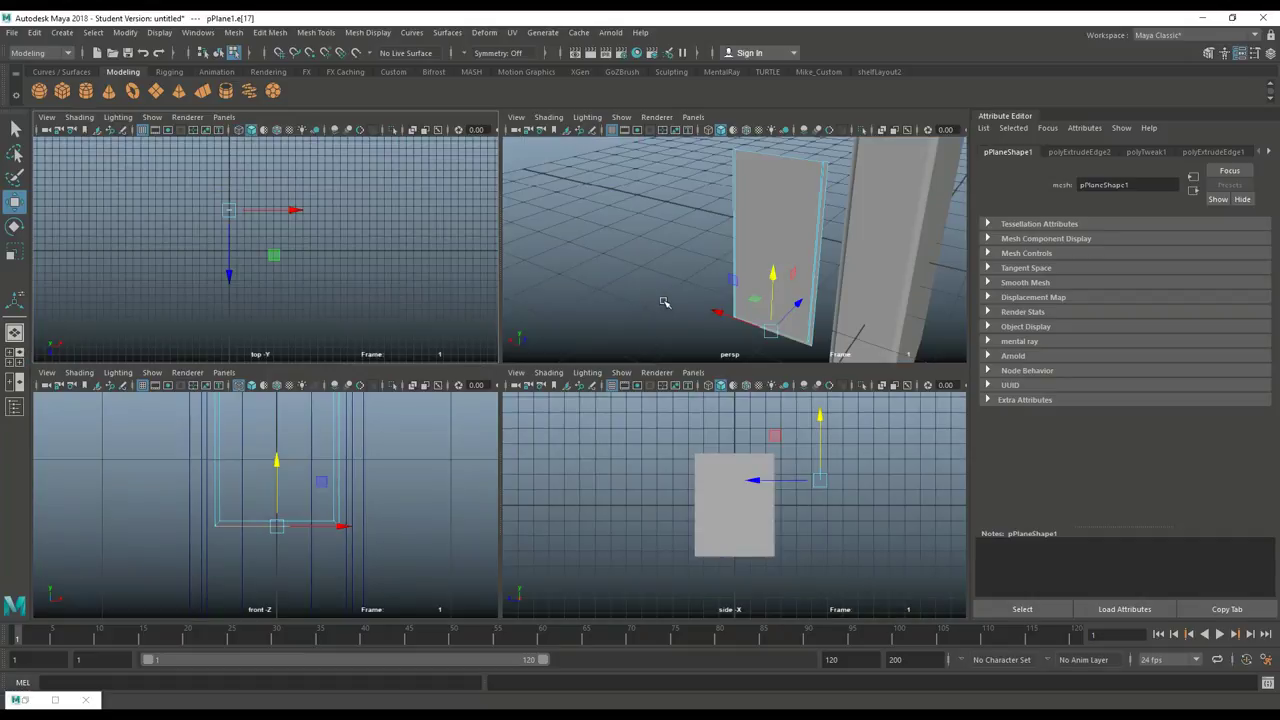
{"action": "key", "text": "space"}
{"action": "left_click_drag", "start_coordinate": [679, 416], "coordinate": [569, 454], "text": "alt"}
{"action": "right_click_drag", "start_coordinate": [569, 454], "coordinate": [400, 439], "text": "alt"}
{"action": "left_click_drag", "start_coordinate": [400, 440], "coordinate": [320, 437], "text": "alt"}
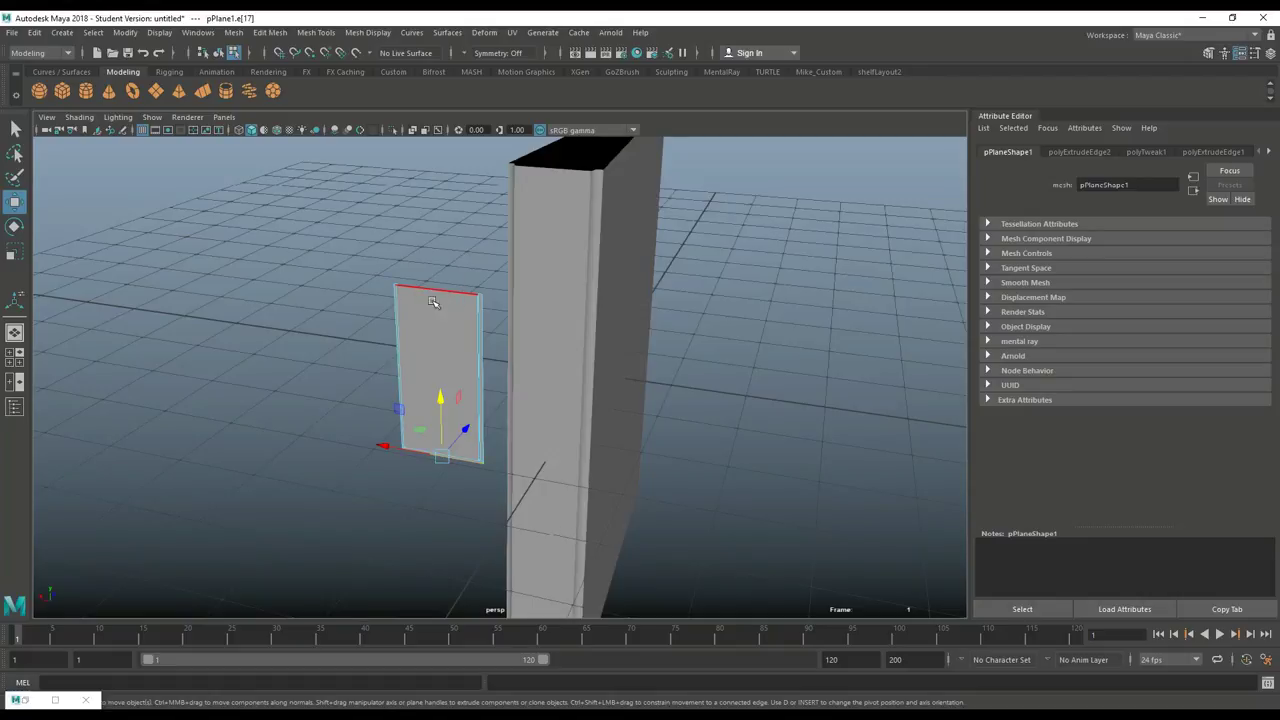
{"action": "left_click", "coordinate": [357, 33]}
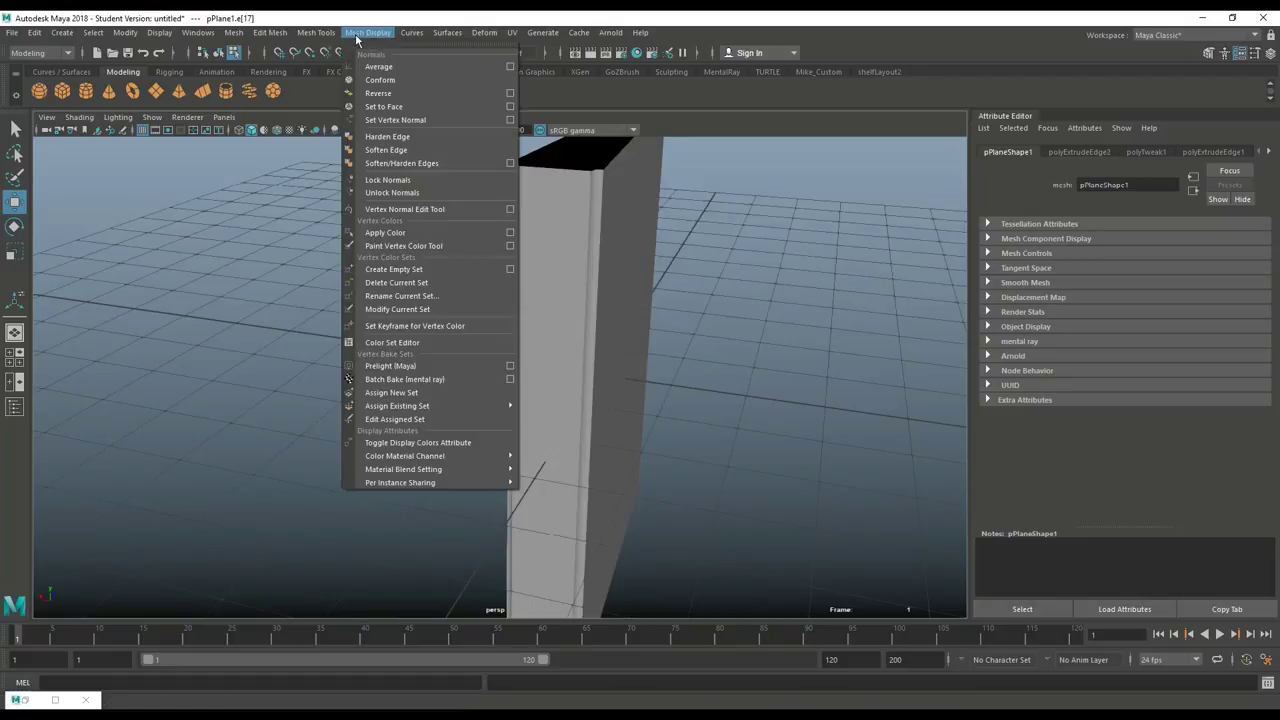
{"action": "left_click", "coordinate": [430, 132]}
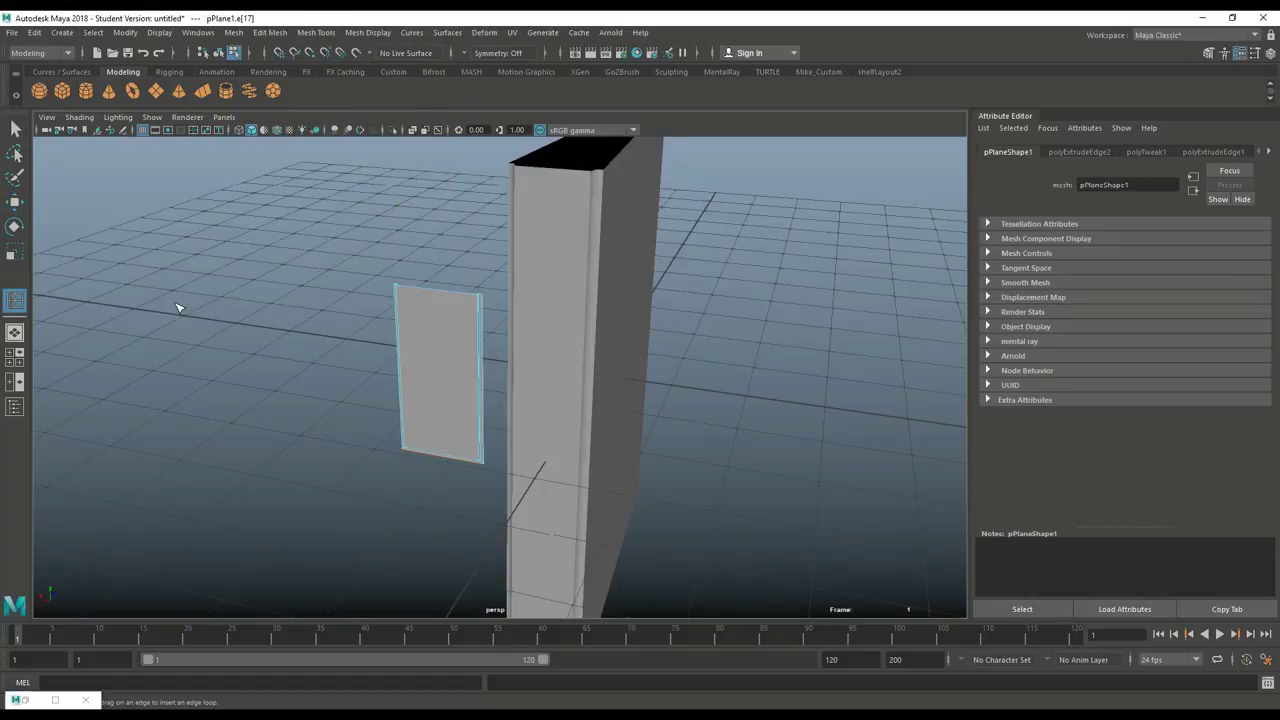
{"action": "left_click", "coordinate": [55, 700]}
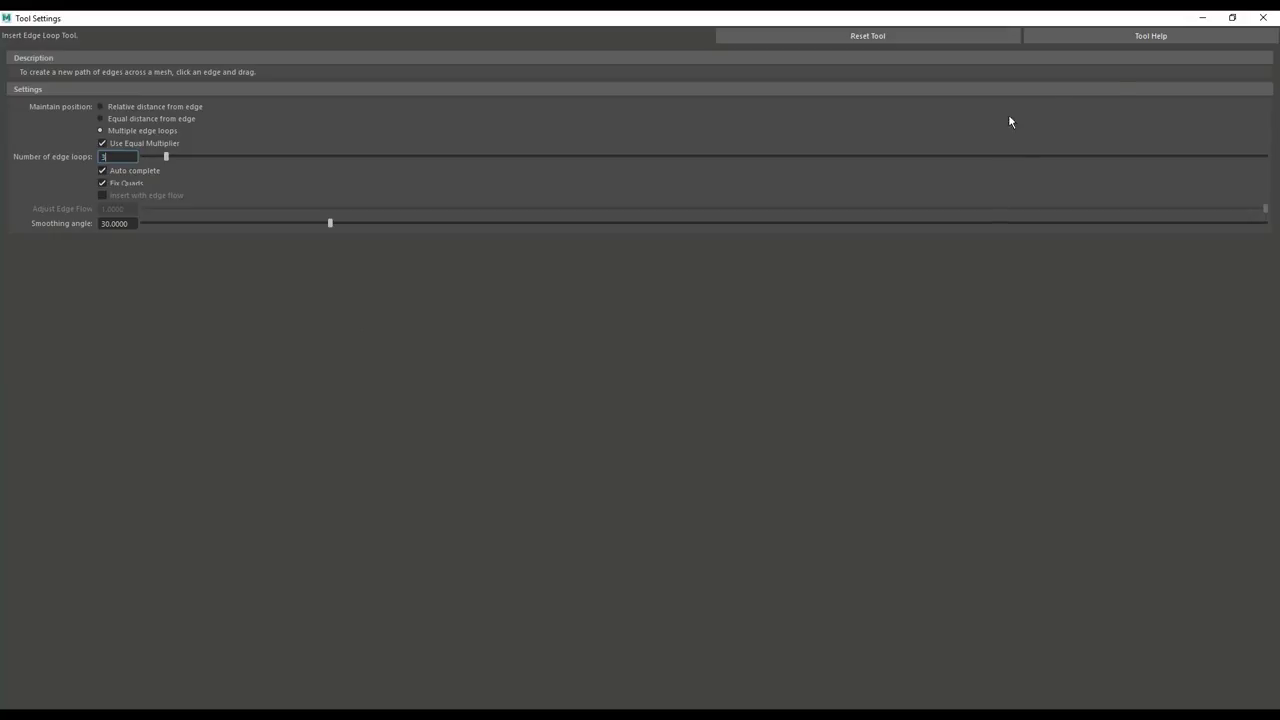
{"action": "left_click", "coordinate": [1202, 17]}
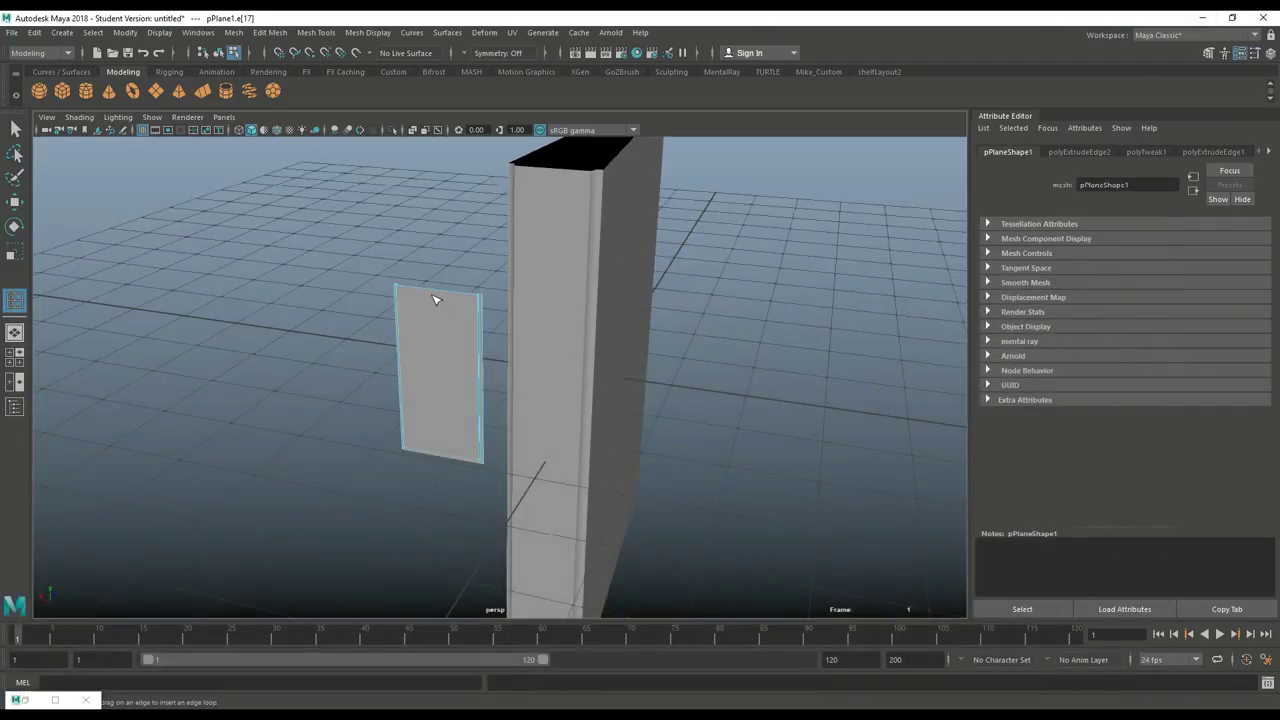
{"action": "left_click_drag", "start_coordinate": [436, 295], "coordinate": [442, 303]}
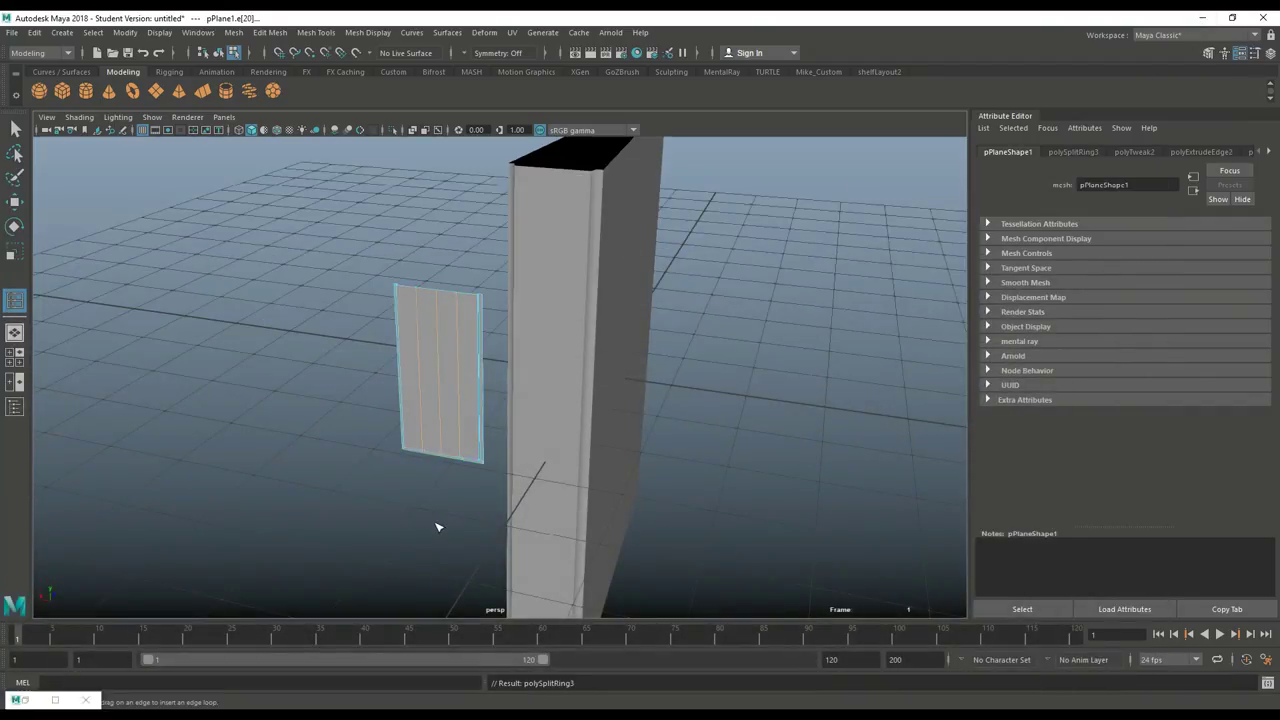
Step: Scale the three vertical edge loops closer together along X around the plane's centre
{"action": "key", "text": "r"}
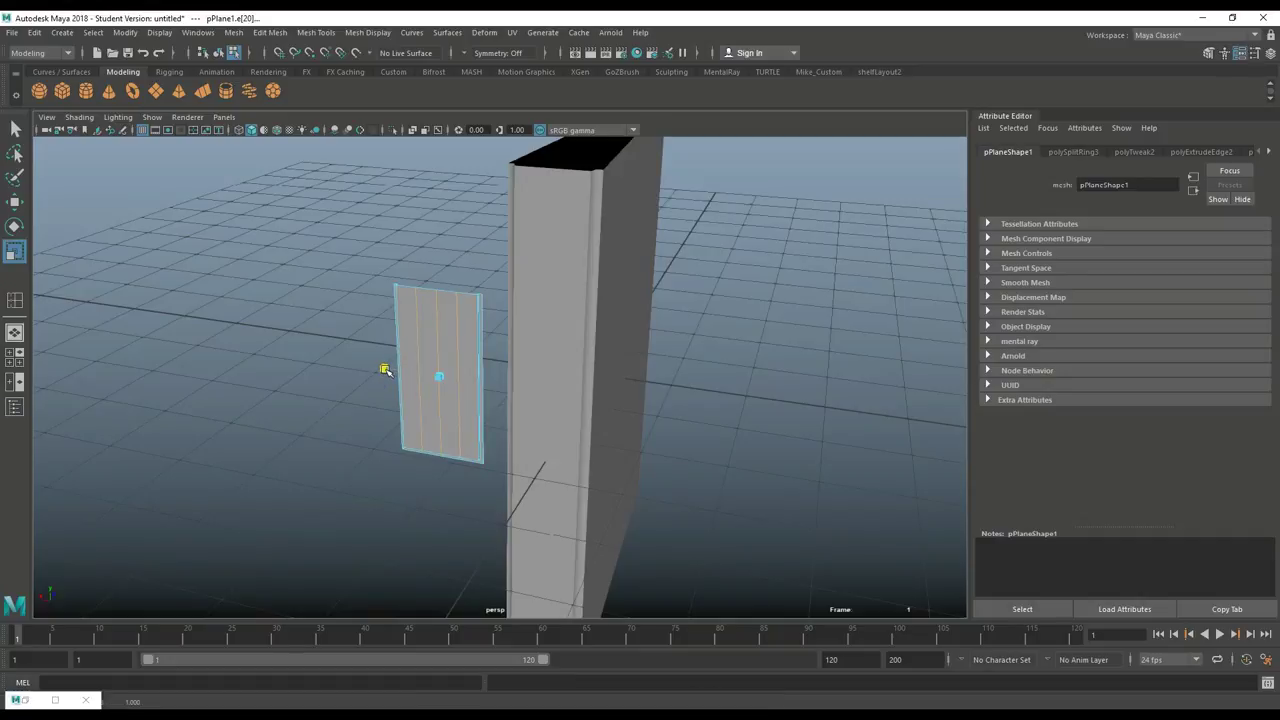
{"action": "left_click_drag", "start_coordinate": [389, 371], "coordinate": [420, 380]}
{"action": "scroll", "coordinate": [423, 420], "scroll_direction": "up", "scroll_amount": 5}
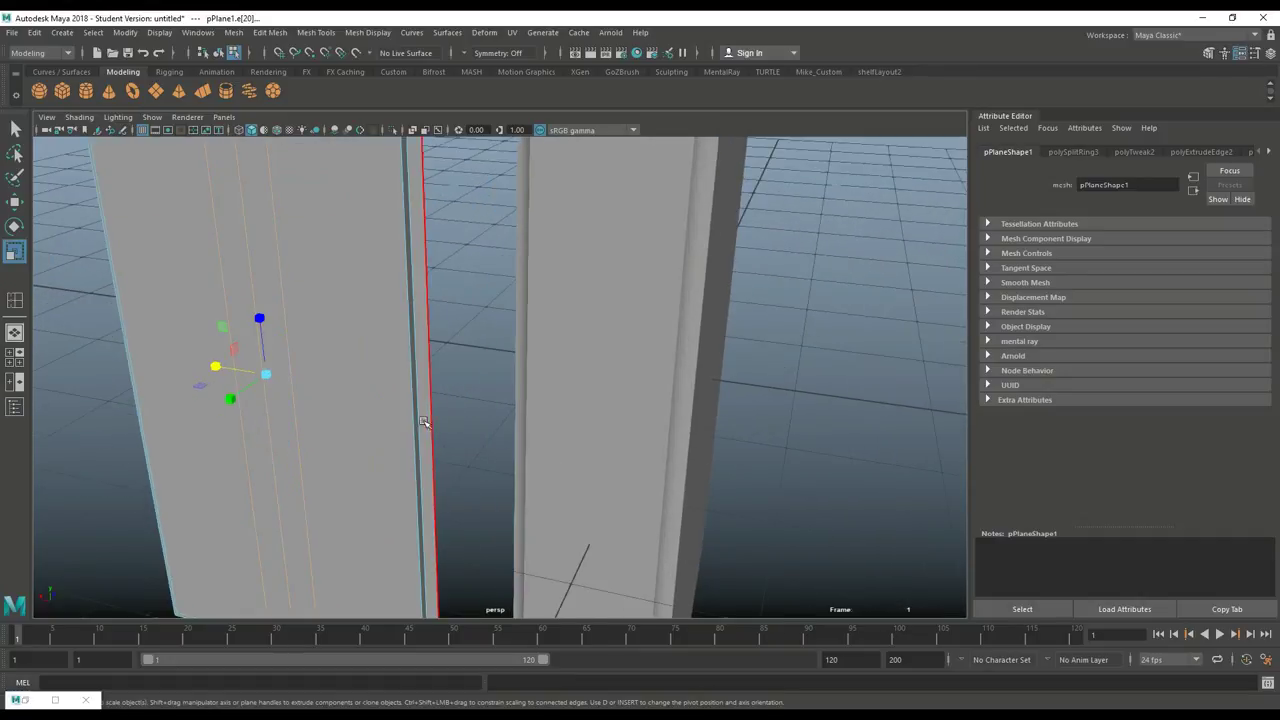
Step: In the front view, move the middle vertex of the plane's top edge straight down to form a V-shaped notch
{"action": "left_click", "coordinate": [17, 377]}
{"action": "key", "text": "space"}
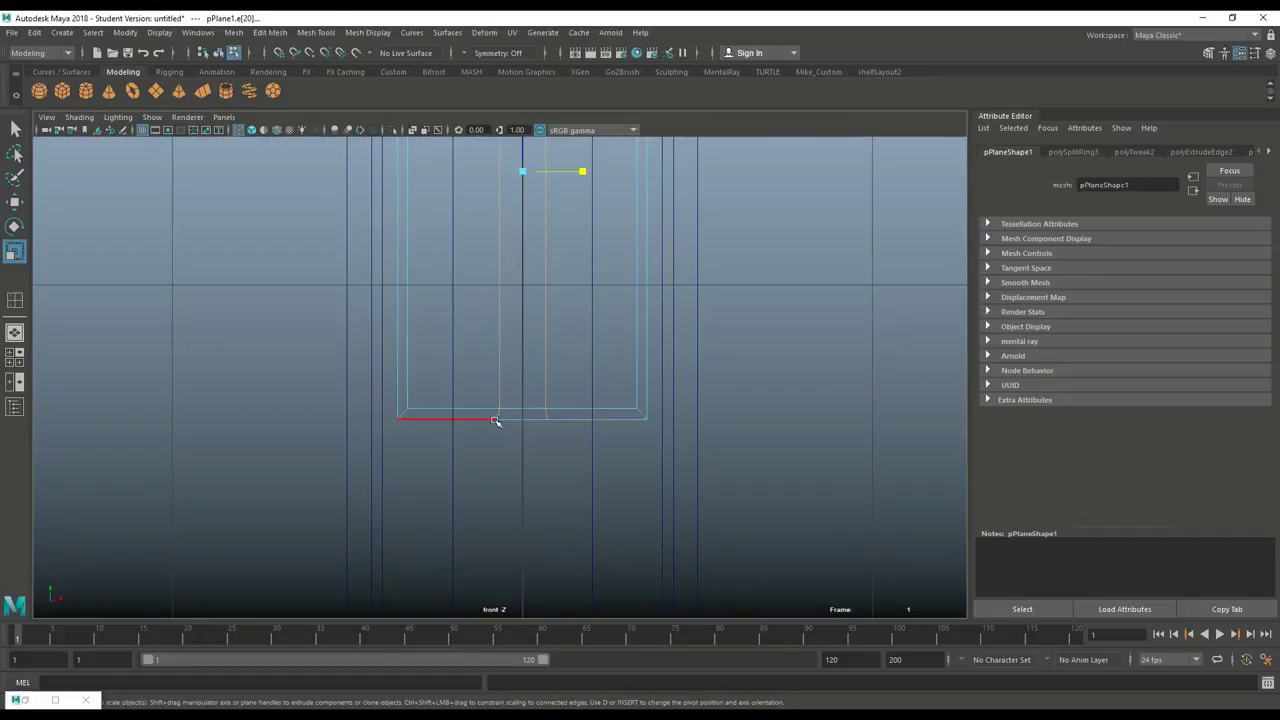
{"action": "middle_click_drag", "start_coordinate": [495, 420], "coordinate": [510, 703], "text": "alt"}
{"action": "scroll", "coordinate": [590, 350], "scroll_direction": "up", "scroll_amount": 2}
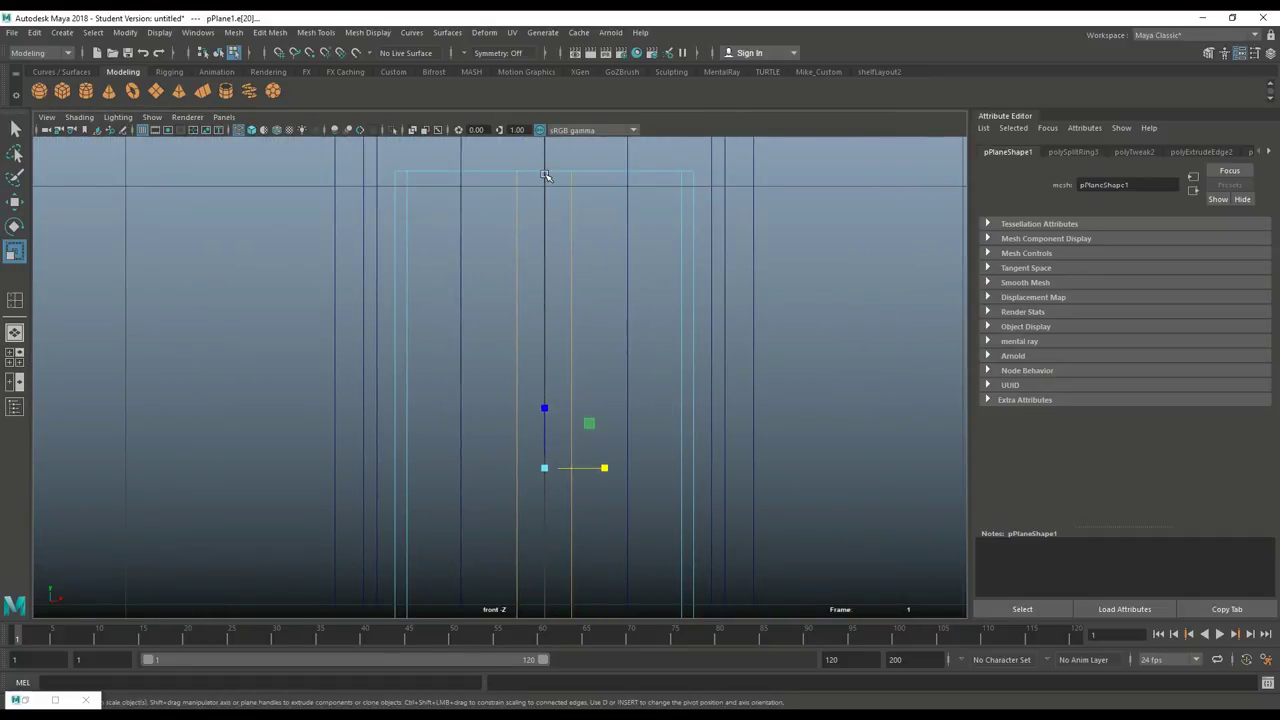
{"action": "right_click_drag", "start_coordinate": [545, 176], "coordinate": [485, 174]}
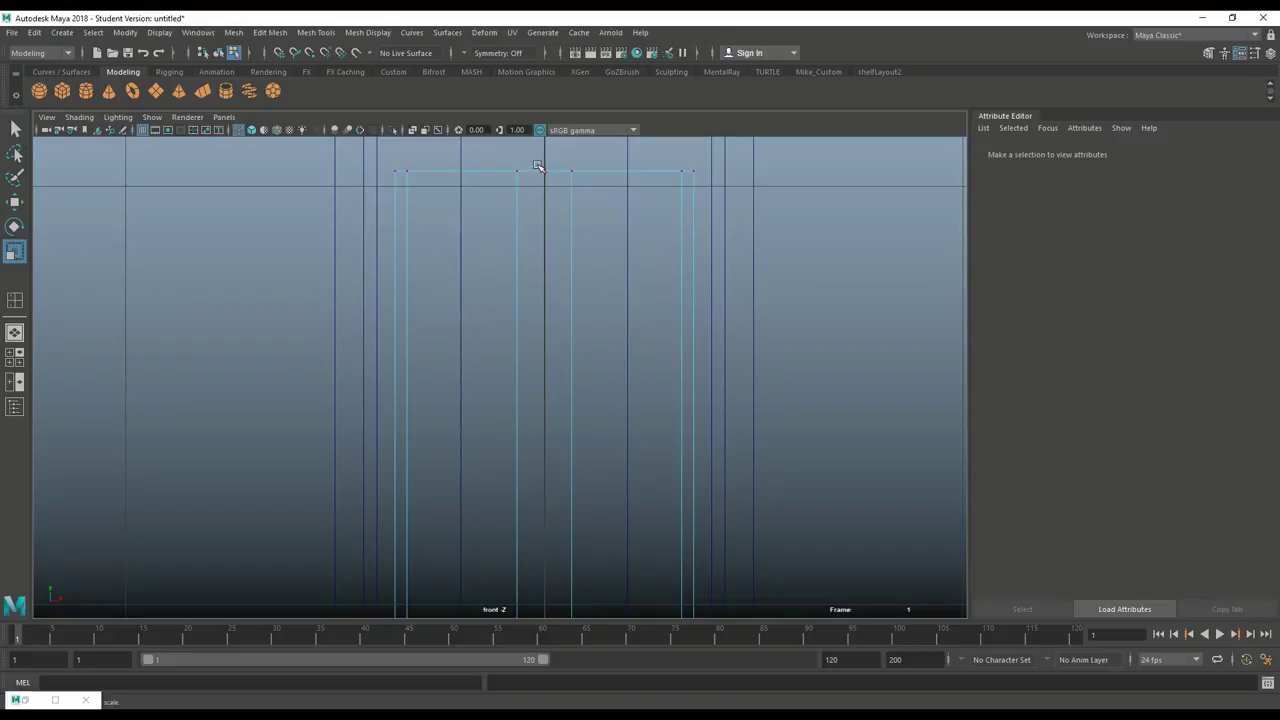
{"action": "left_click_drag", "start_coordinate": [538, 166], "coordinate": [560, 198]}
{"action": "key", "text": "w"}
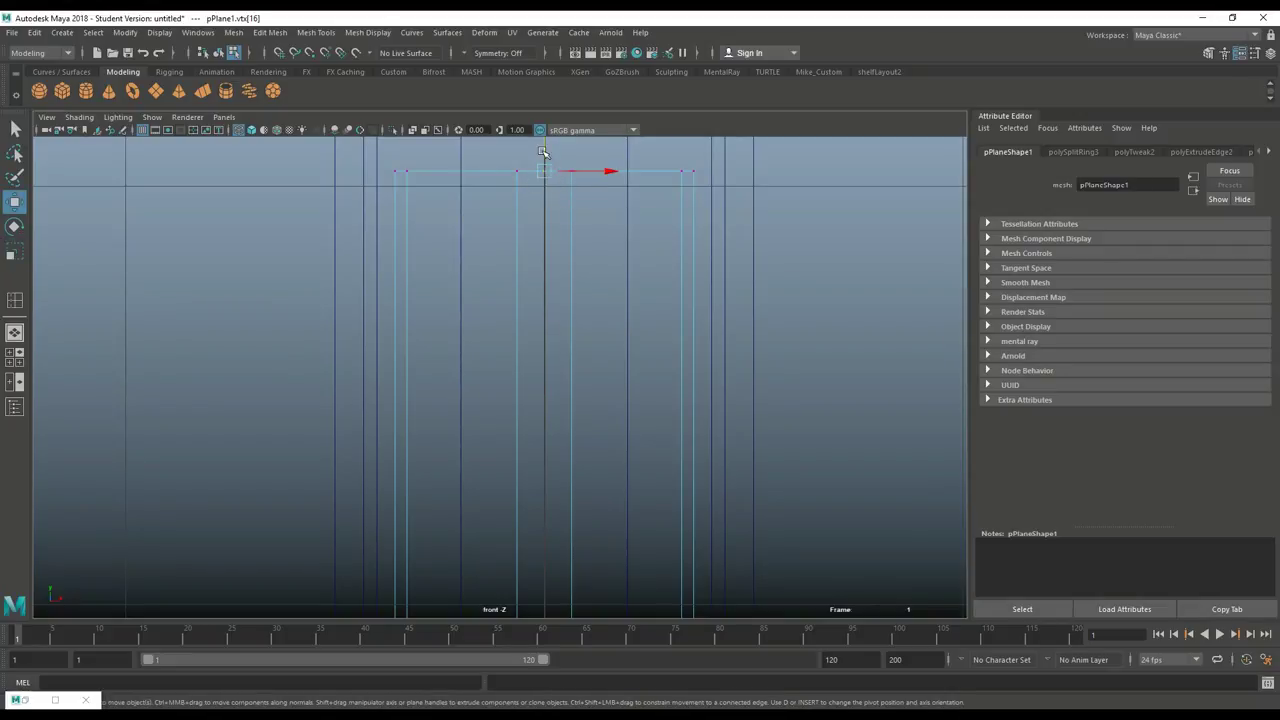
{"action": "middle_click_drag", "start_coordinate": [545, 145], "coordinate": [540, 167]}
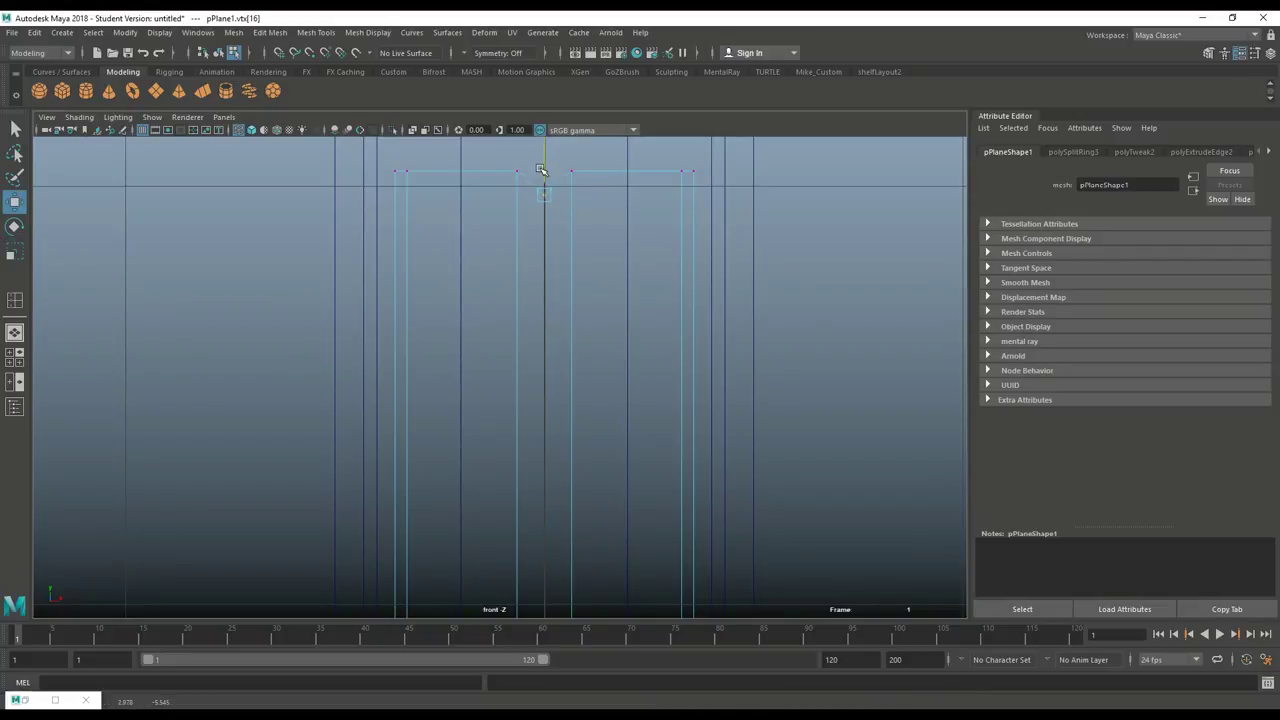
Step: In the perspective view, move the whole notched plane along Z until it sits close against the book's spine
{"action": "left_click", "coordinate": [16, 365]}
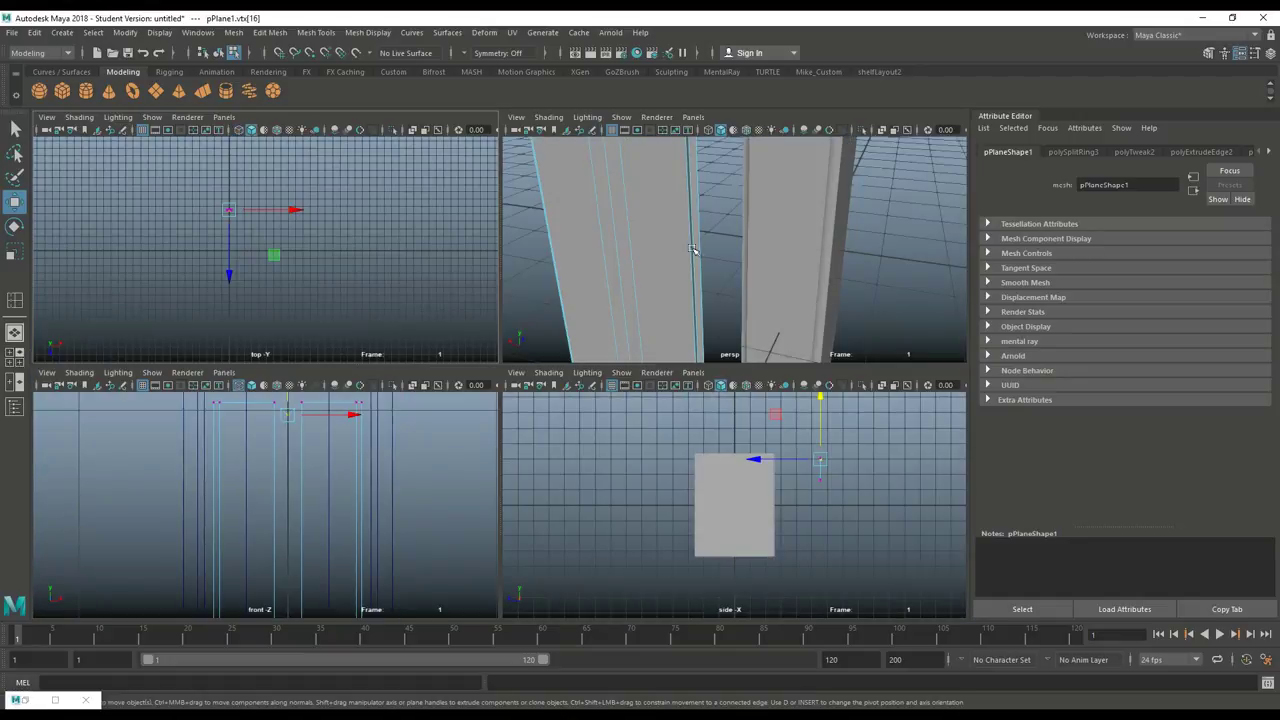
{"action": "key", "text": "space"}
{"action": "scroll", "coordinate": [648, 322], "scroll_direction": "down", "scroll_amount": 5}
{"action": "left_click_drag", "start_coordinate": [611, 335], "coordinate": [697, 385], "text": "alt"}
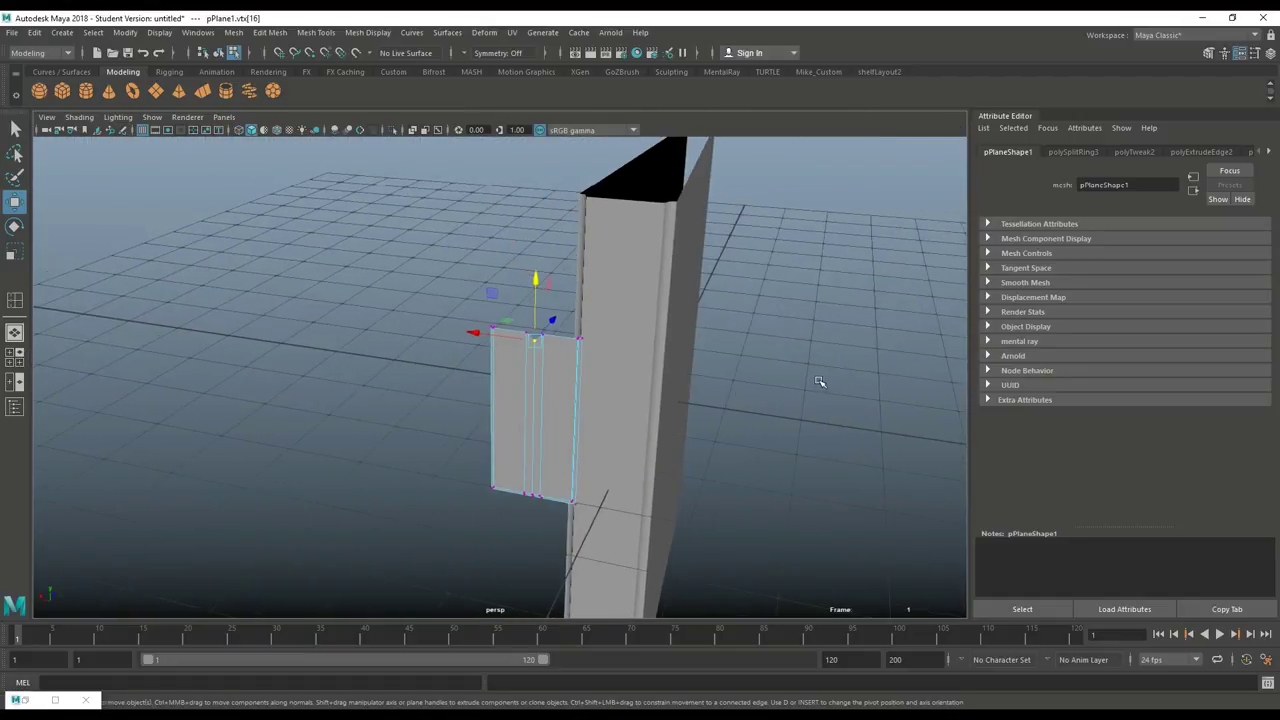
{"action": "left_click", "coordinate": [820, 382]}
{"action": "left_click_drag", "start_coordinate": [820, 382], "coordinate": [351, 351], "text": "alt"}
{"action": "right_click_drag", "start_coordinate": [345, 315], "coordinate": [394, 294]}
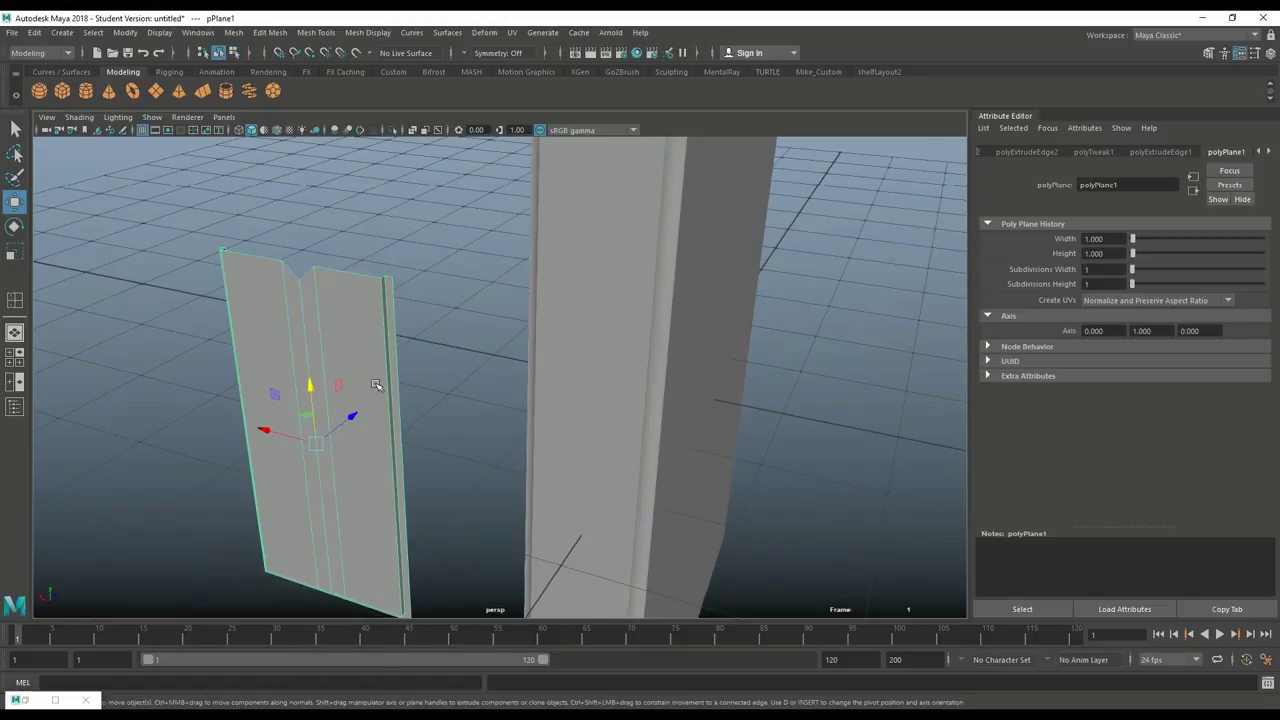
{"action": "left_click_drag", "start_coordinate": [355, 416], "coordinate": [558, 418]}
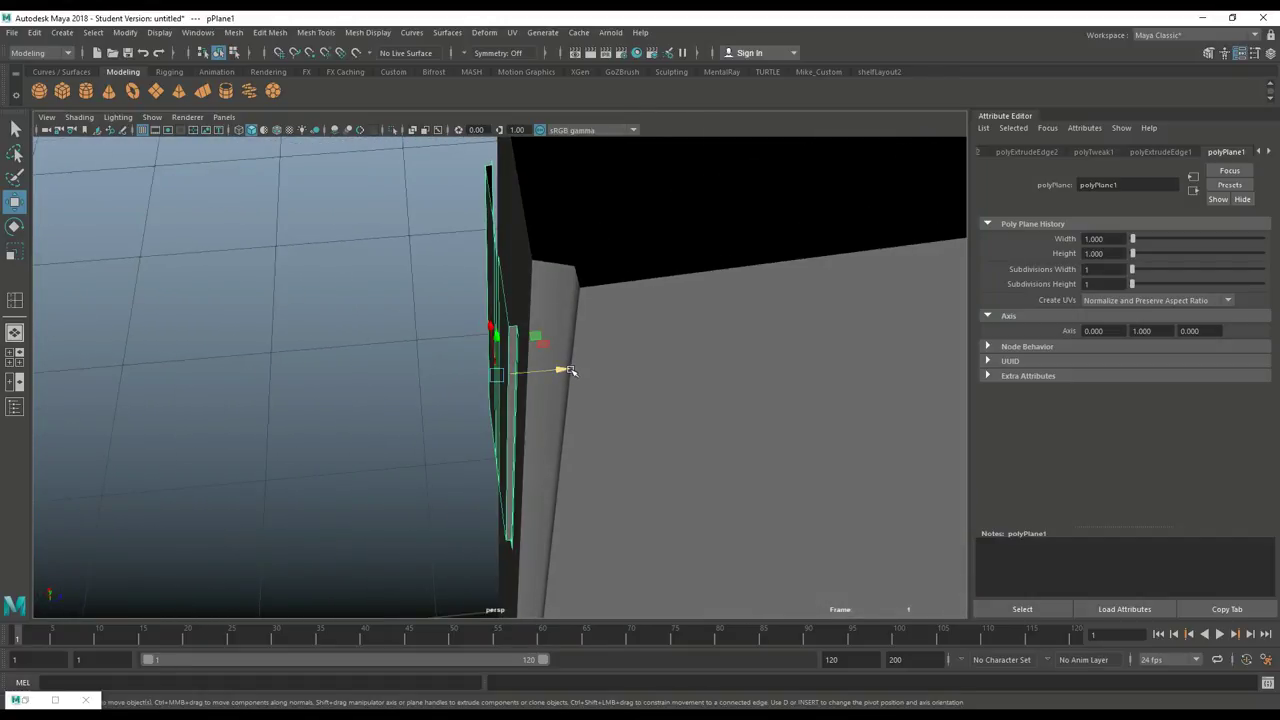
{"action": "left_click_drag", "start_coordinate": [568, 371], "coordinate": [572, 370]}
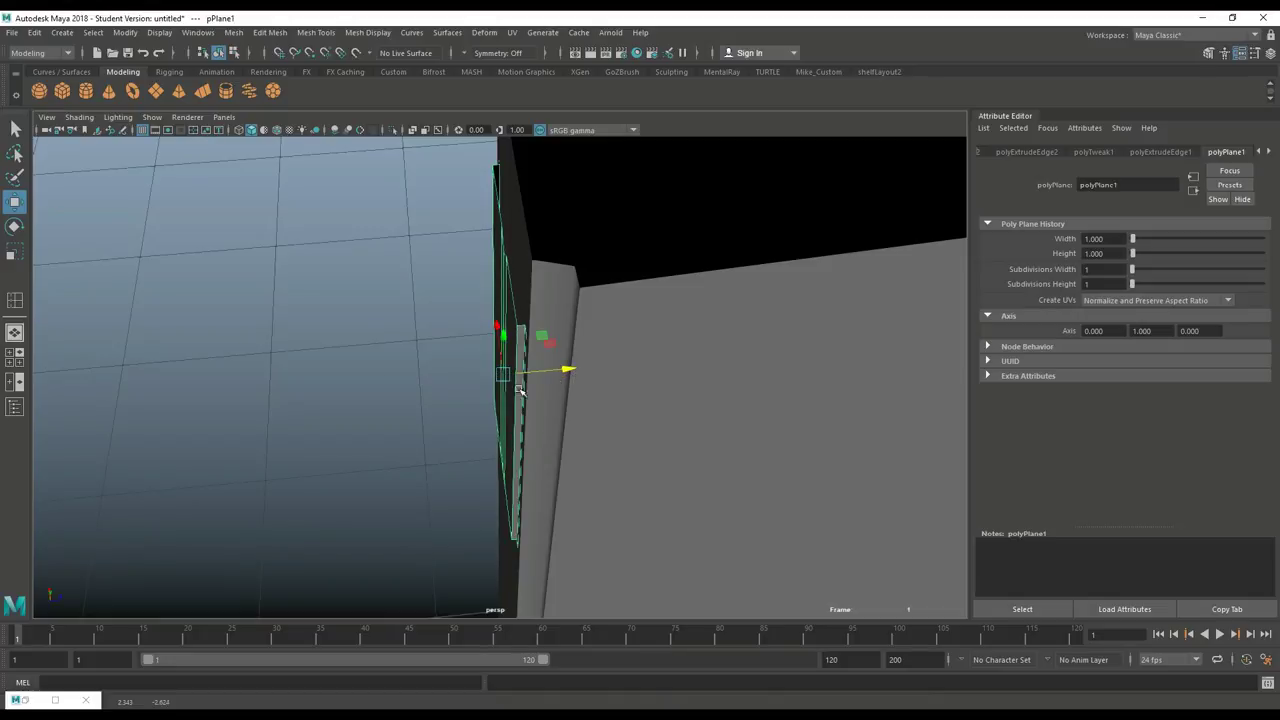
Step: Move the book cover's bottom vertices up to shorten the cover
{"action": "left_click", "coordinate": [349, 363]}
{"action": "left_click_drag", "start_coordinate": [349, 363], "coordinate": [525, 432], "text": "alt"}
{"action": "left_click", "coordinate": [485, 532]}
{"action": "right_click_drag", "start_coordinate": [516, 332], "coordinate": [440, 322]}
{"action": "left_click_drag", "start_coordinate": [341, 410], "coordinate": [868, 685]}
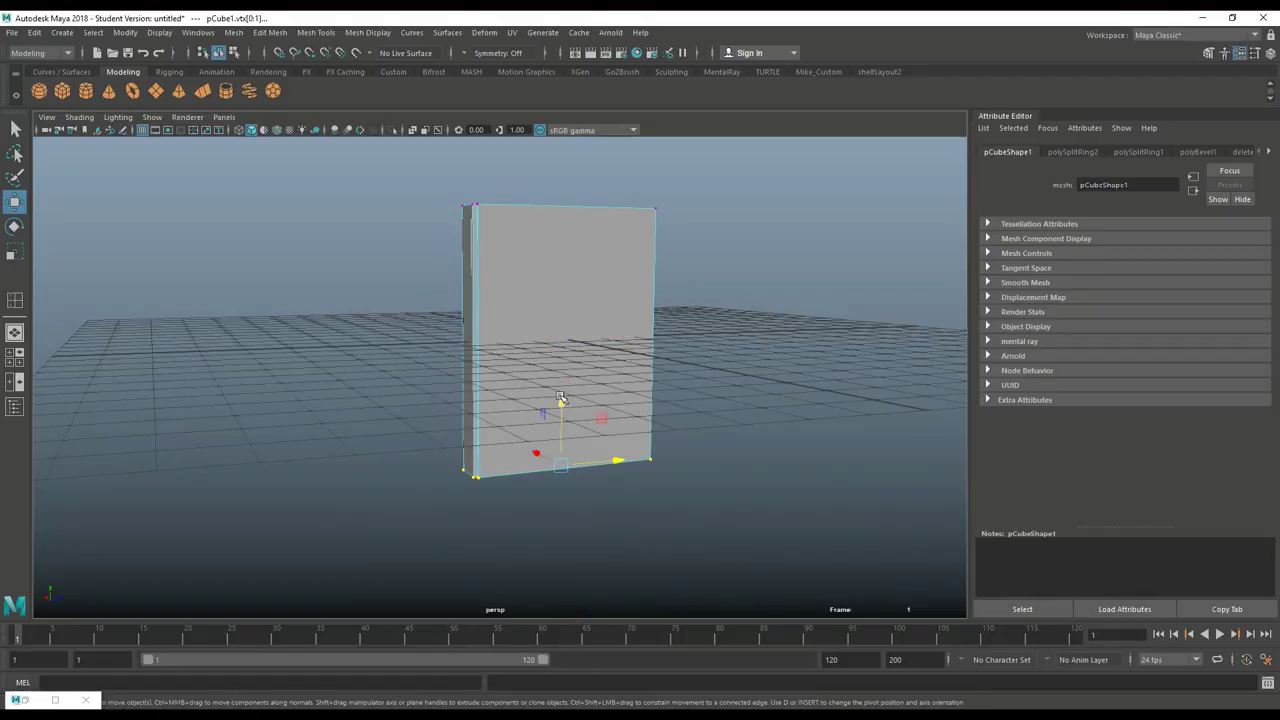
{"action": "left_click_drag", "start_coordinate": [563, 402], "coordinate": [575, 360]}
{"action": "left_click", "coordinate": [342, 358]}
{"action": "left_click_drag", "start_coordinate": [341, 358], "coordinate": [480, 491], "text": "alt"}
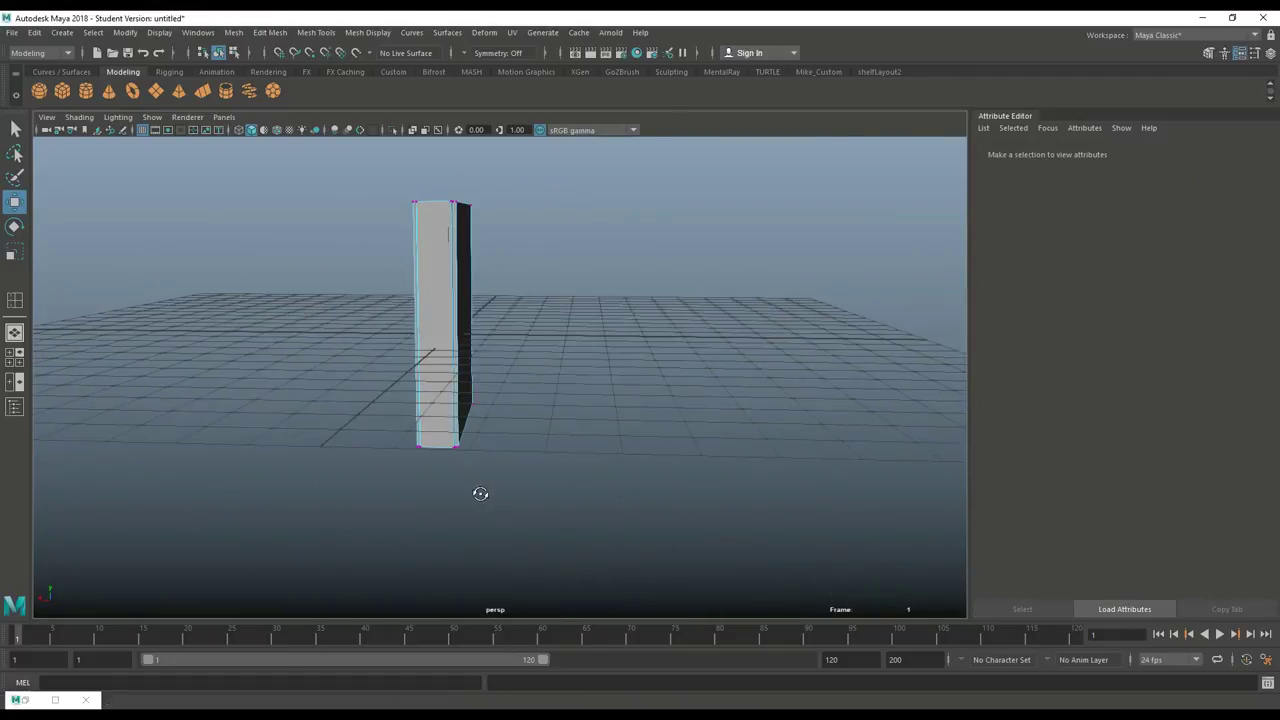
Step: Set the Insert Edge Loop tool to equal distance from edge and insert two horizontal loops around the lower half of the cover
{"action": "mouse_move", "coordinate": [457, 540]}
{"action": "left_mouse_down", "text": "alt"}
{"action": "mouse_move", "coordinate": [567, 509]}
{"action": "mouse_move", "coordinate": [546, 509]}
{"action": "mouse_move", "coordinate": [540, 543]}
{"action": "mouse_move", "coordinate": [469, 551]}
{"action": "left_mouse_up", "text": "alt"}
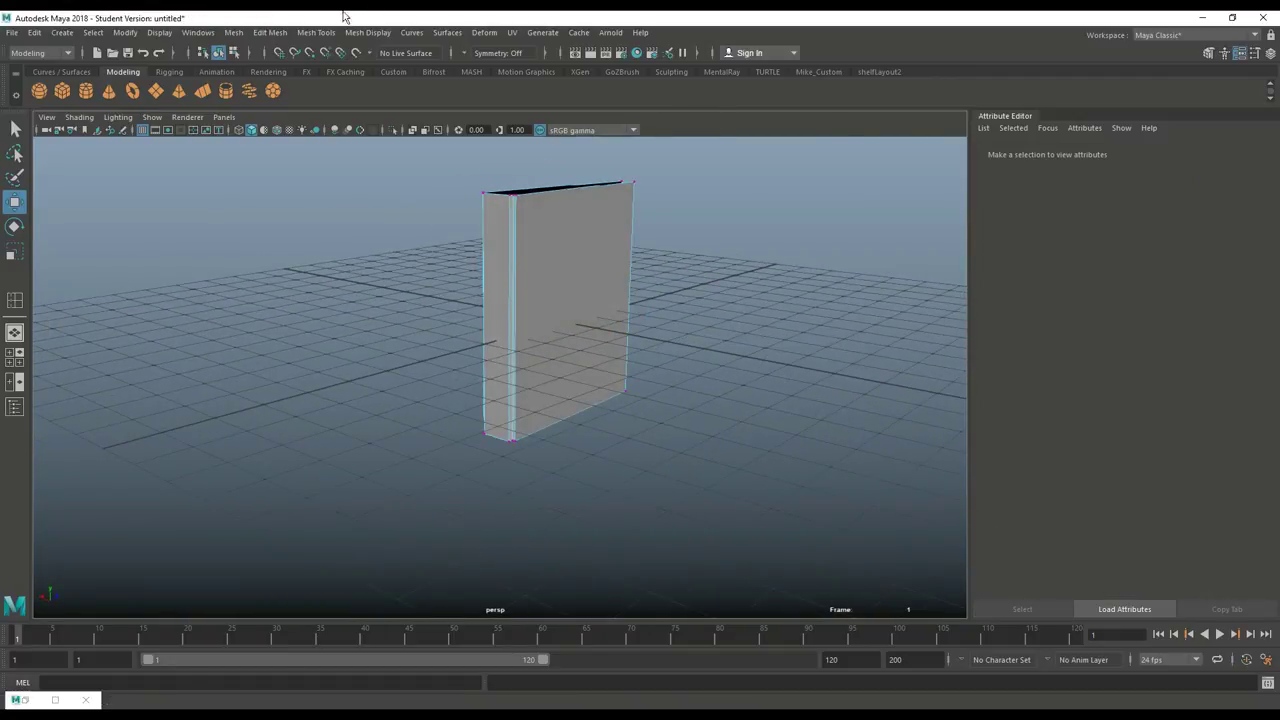
{"action": "left_click", "coordinate": [316, 33]}
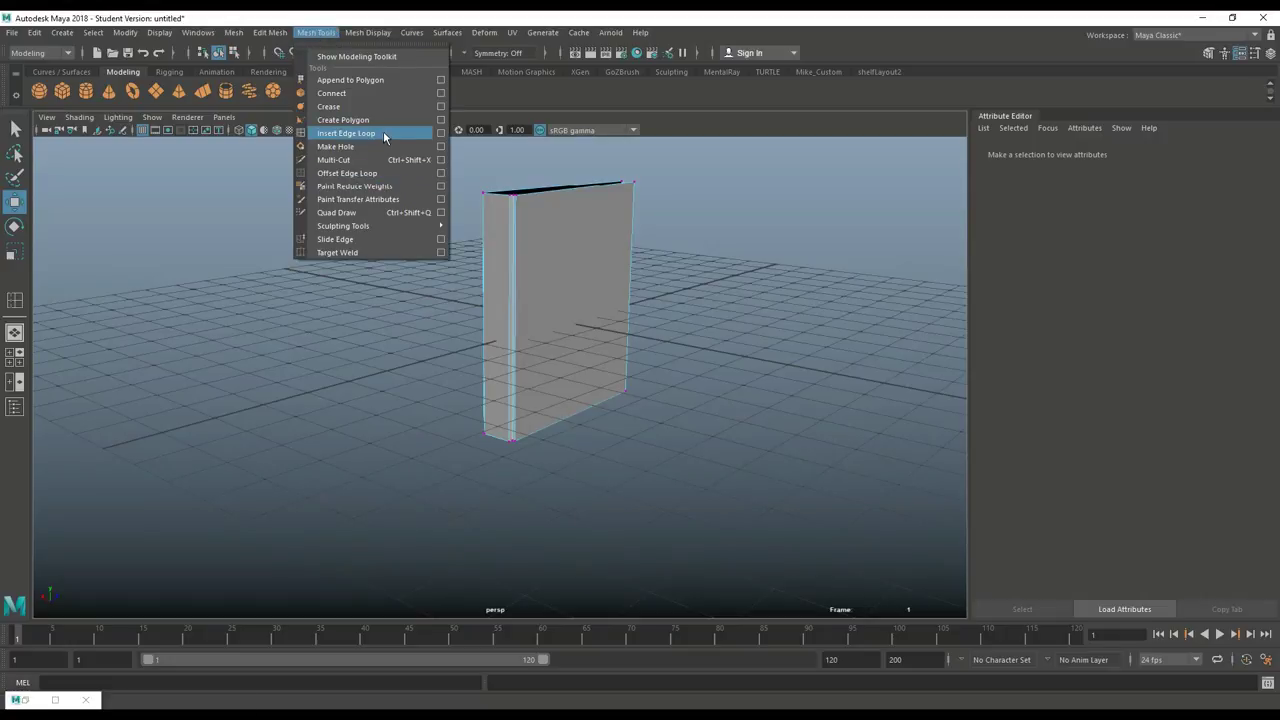
{"action": "left_click", "coordinate": [430, 135]}
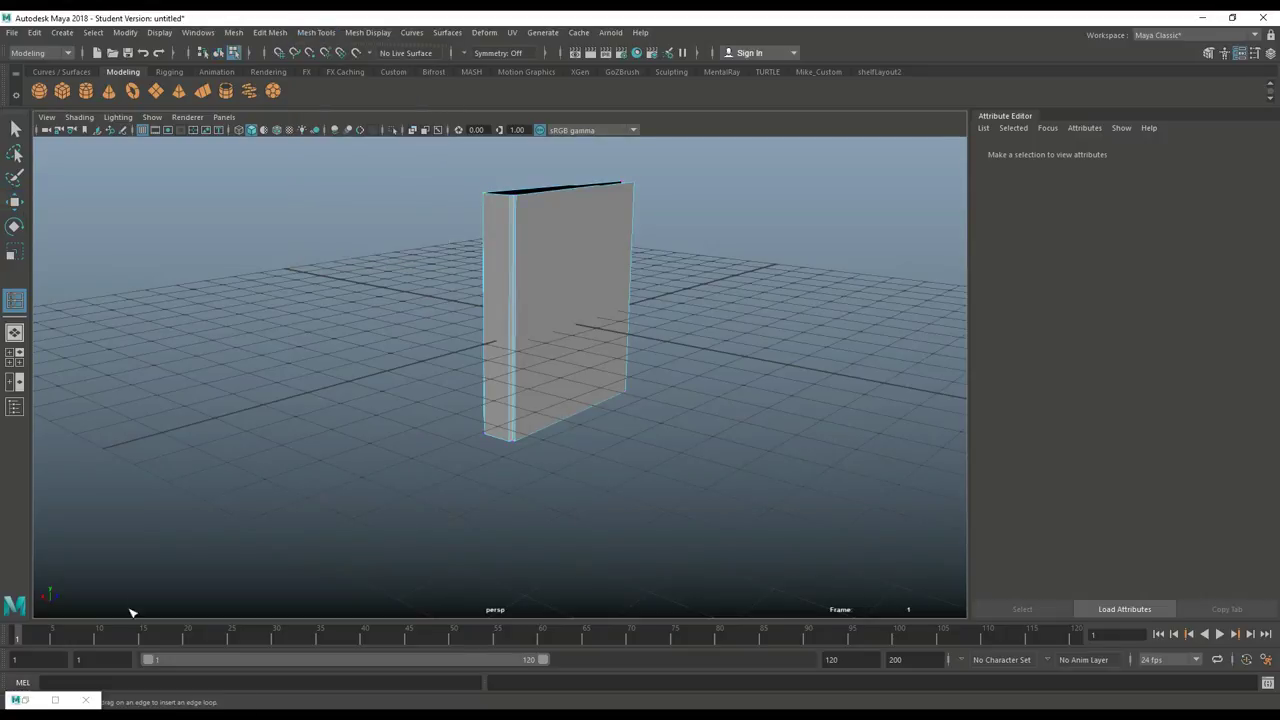
{"action": "left_click", "coordinate": [60, 699]}
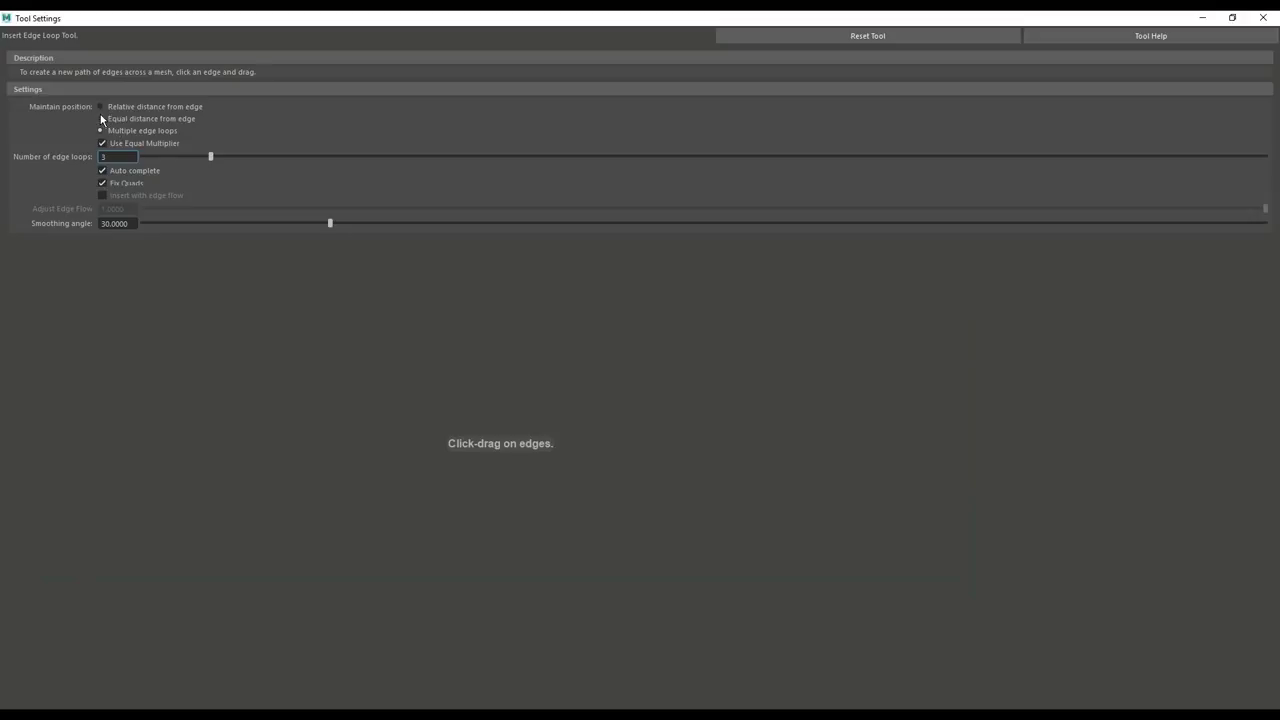
{"action": "left_click", "coordinate": [101, 119]}
{"action": "left_click", "coordinate": [1201, 19]}
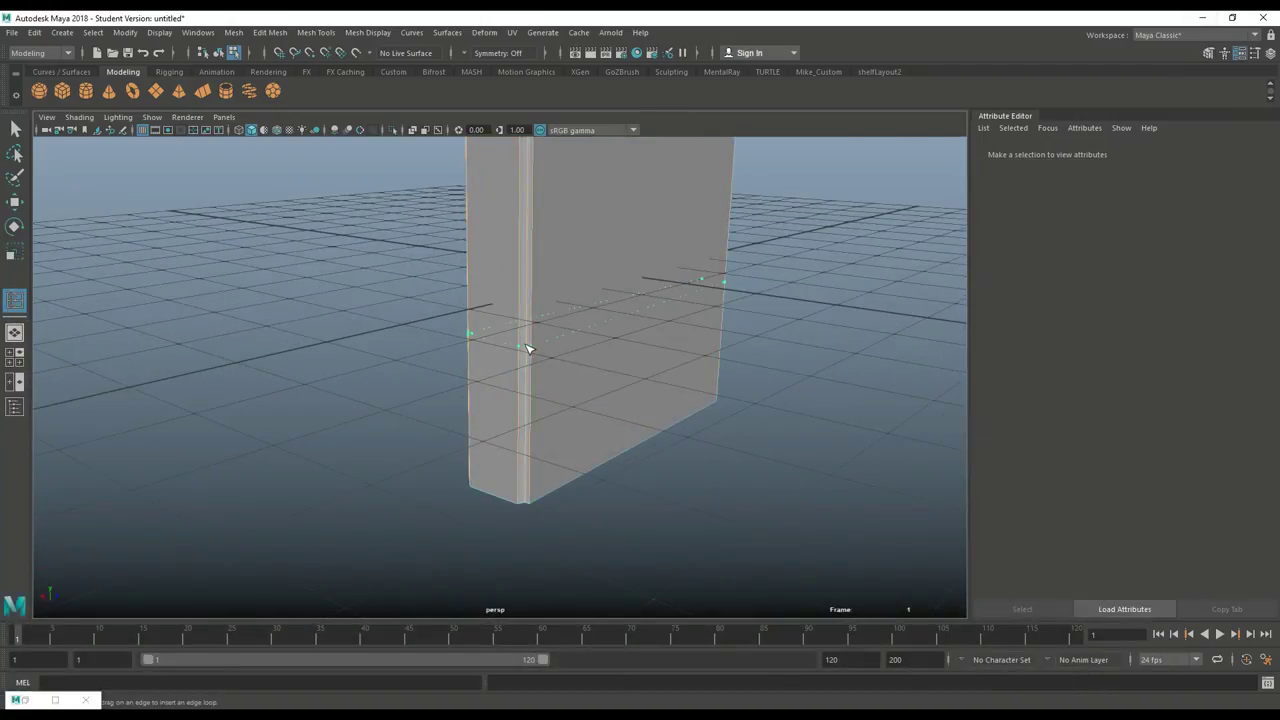
{"action": "left_click", "coordinate": [529, 351]}
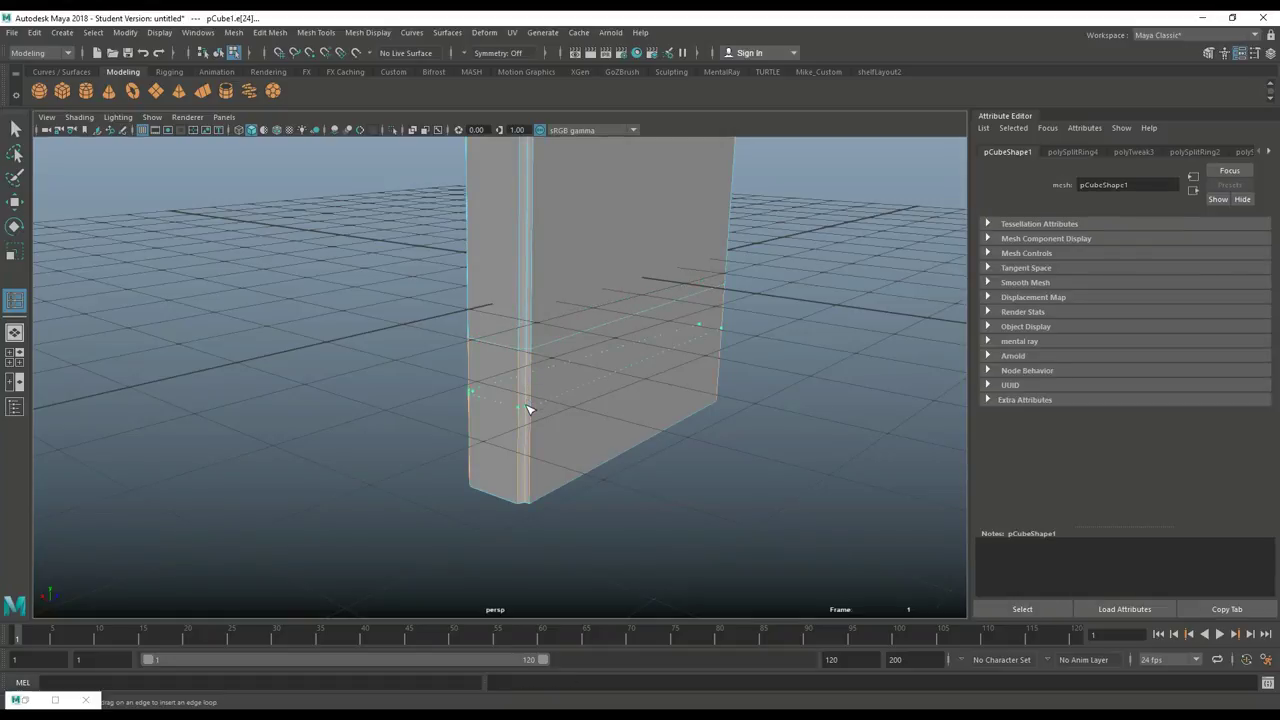
{"action": "left_click", "coordinate": [529, 416]}
Step: Extrude the square spine face between the two horizontal loops and scale it uniformly inward to make an inset square
{"action": "left_click_drag", "start_coordinate": [440, 491], "coordinate": [482, 496], "text": "alt"}
{"action": "middle_click_drag", "start_coordinate": [545, 526], "coordinate": [548, 508], "text": "alt"}
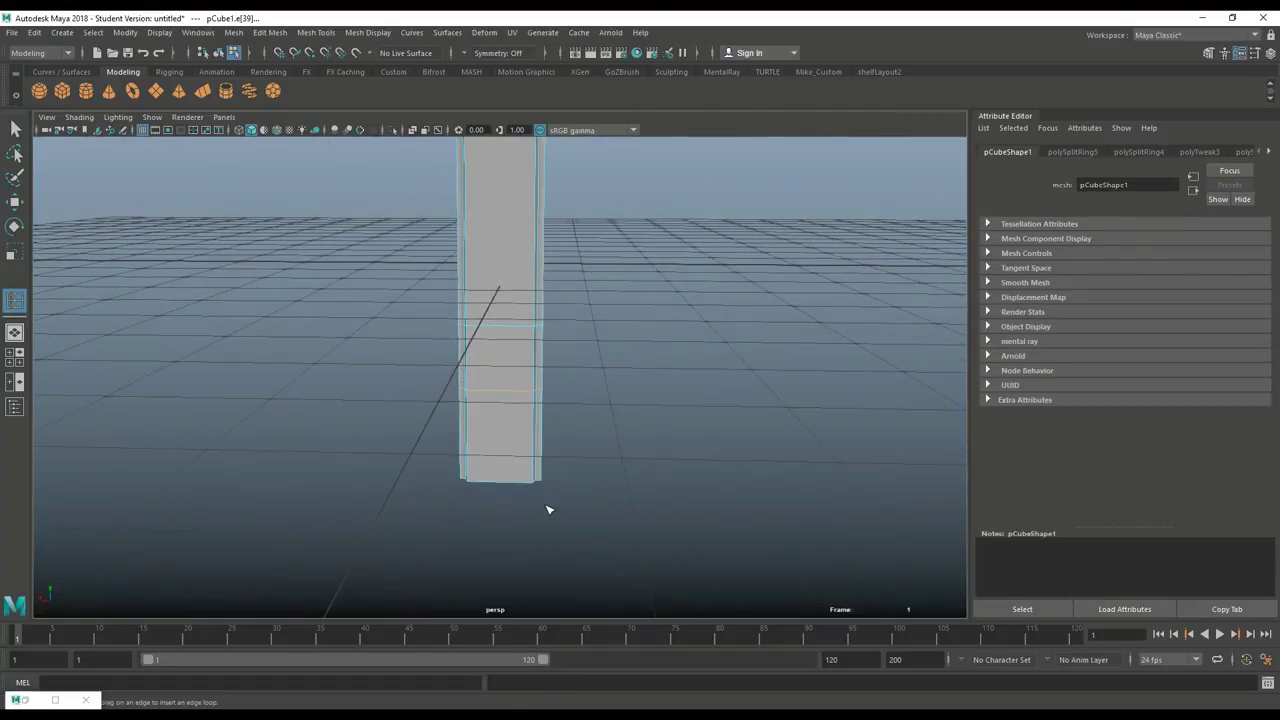
{"action": "scroll", "coordinate": [560, 505], "scroll_direction": "up", "scroll_amount": 3}
{"action": "key", "text": "q"}
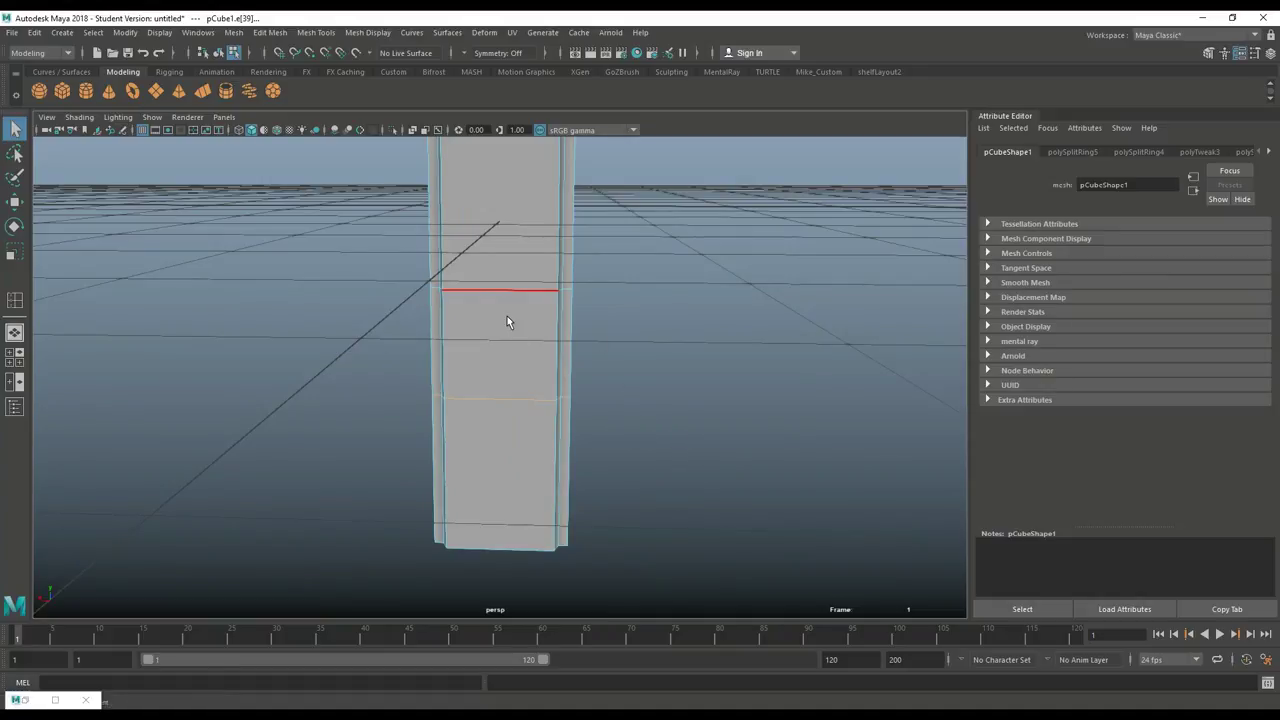
{"action": "right_click_drag", "start_coordinate": [507, 321], "coordinate": [503, 351]}
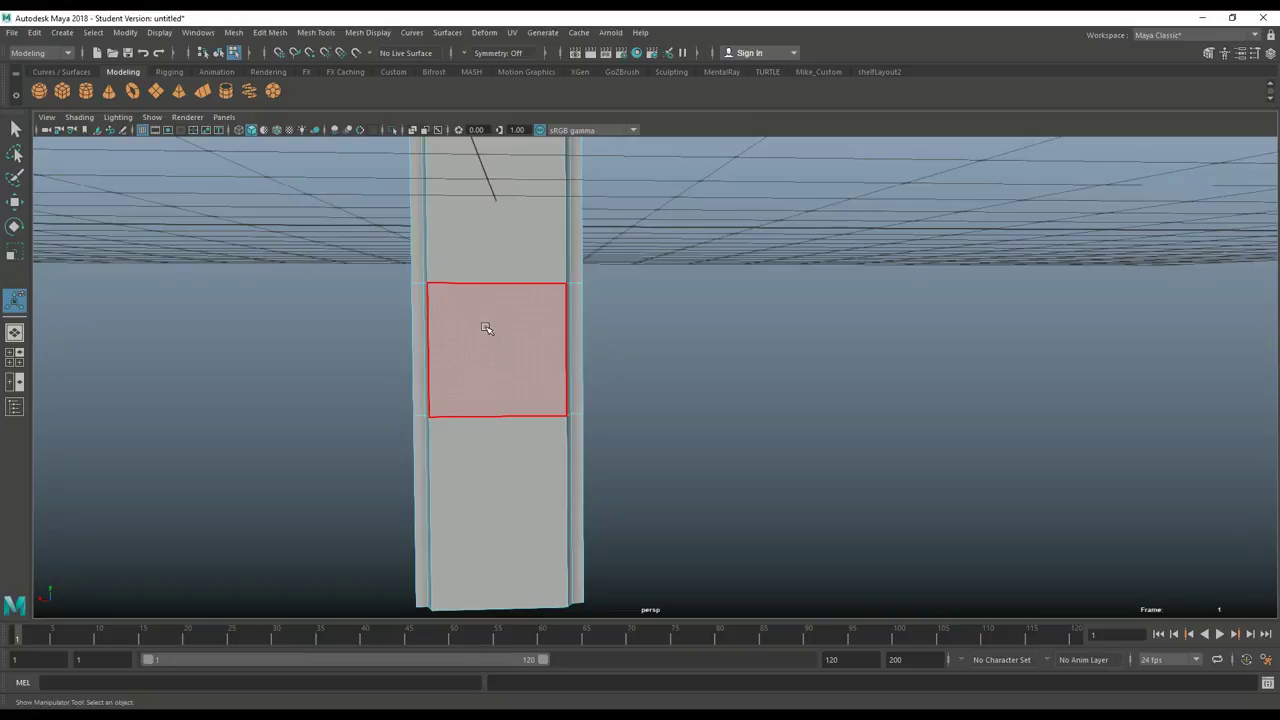
{"action": "left_click", "coordinate": [486, 329]}
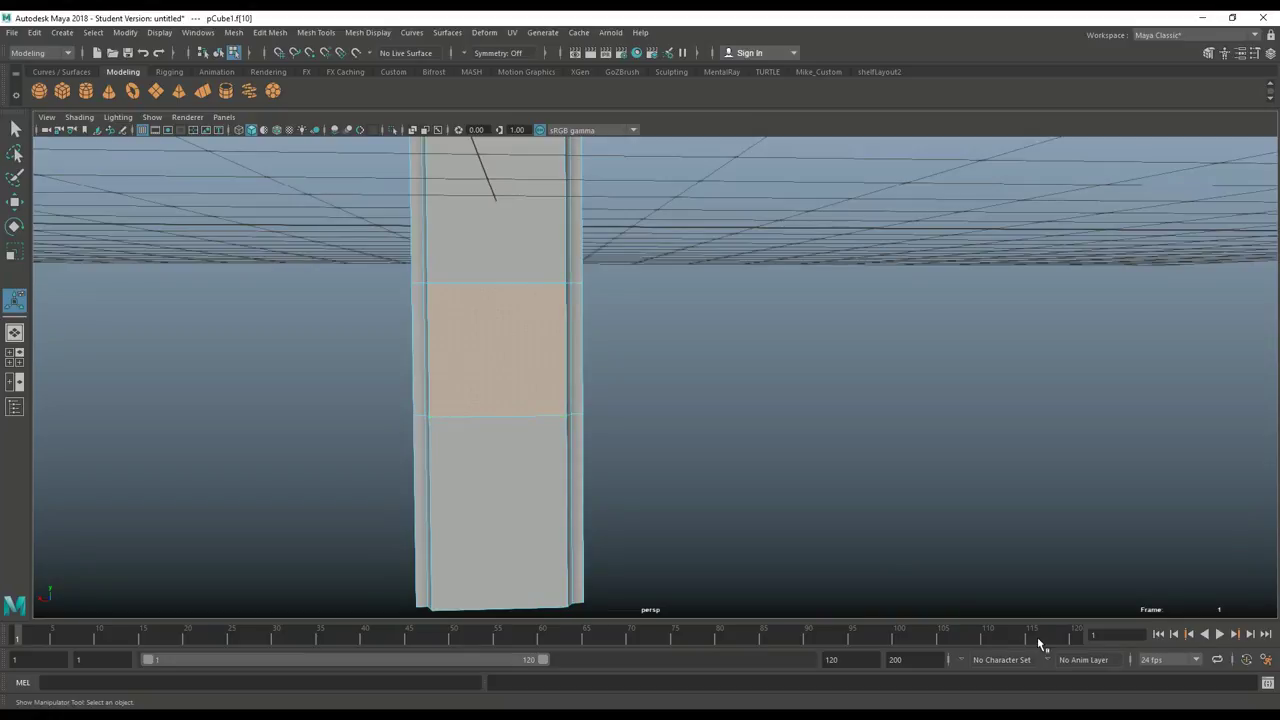
{"action": "key", "text": "ctrl+e"}
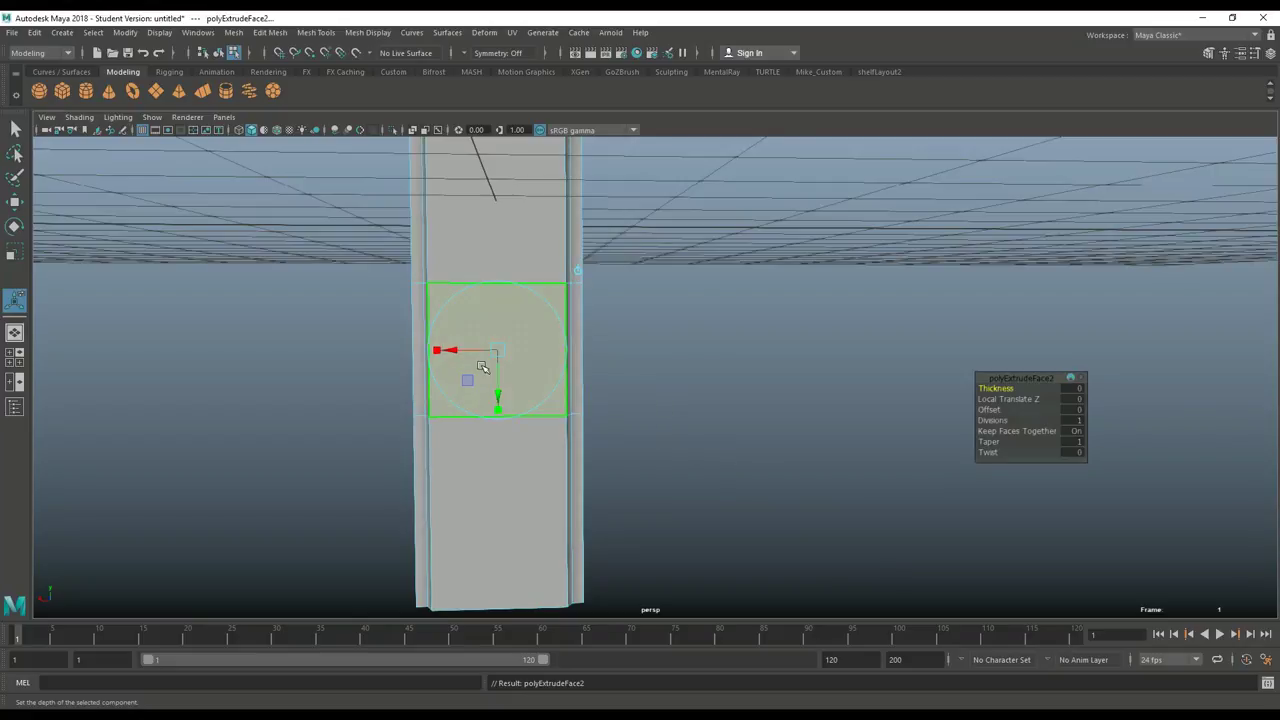
{"action": "key", "text": "r"}
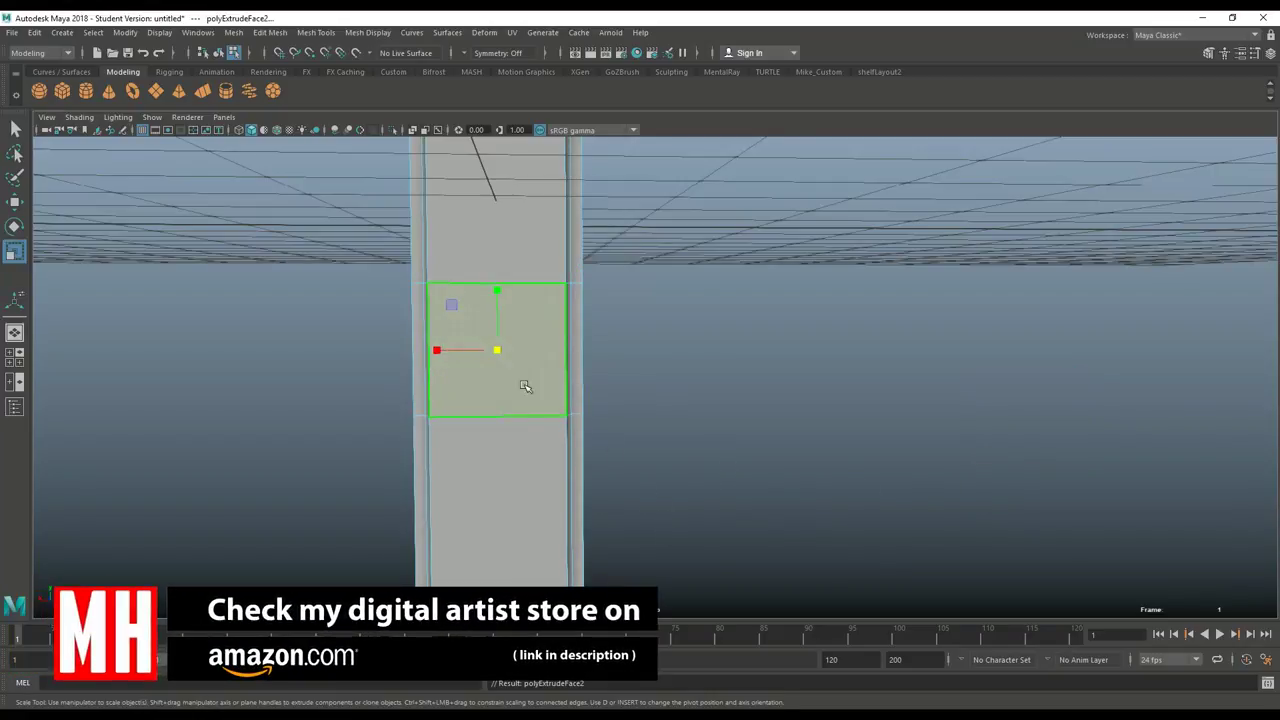
{"action": "left_click_drag", "start_coordinate": [497, 353], "coordinate": [474, 366]}
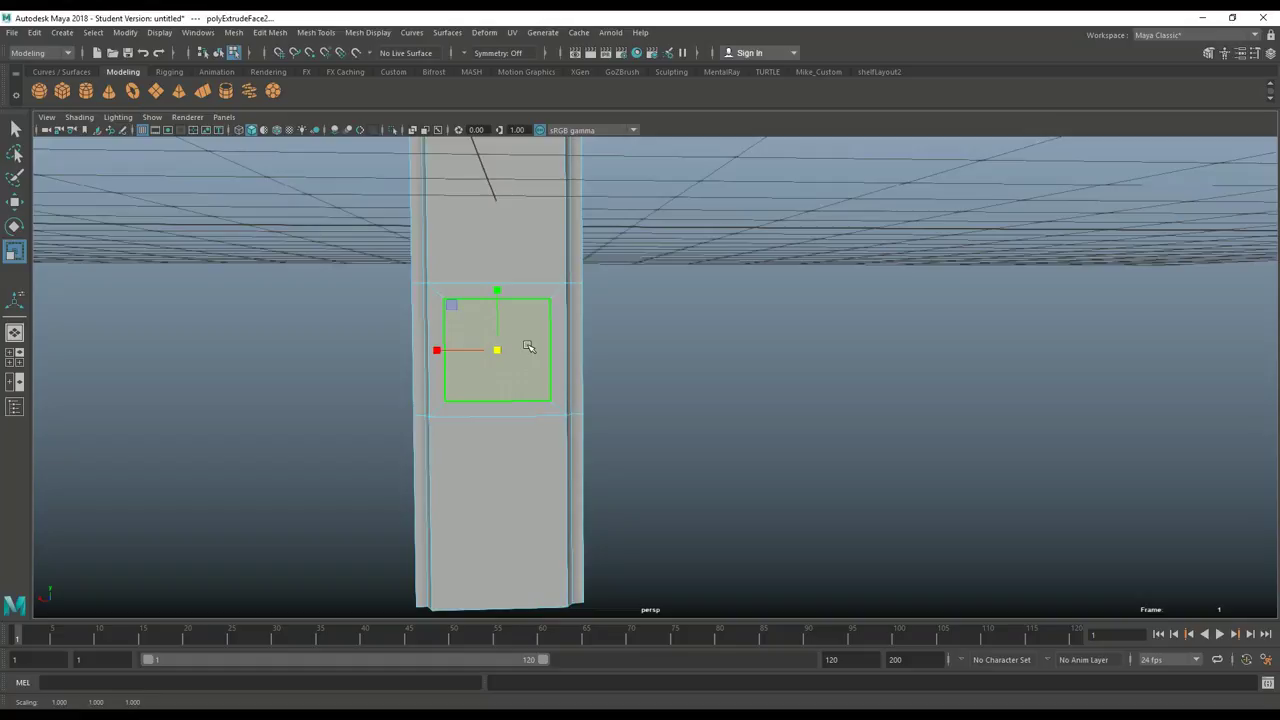
Step: Circularize the inset spine face with Add Divisions set to 8, and delete it to leave a round hole
{"action": "right_click_drag", "start_coordinate": [527, 343], "coordinate": [540, 447], "text": "shift"}
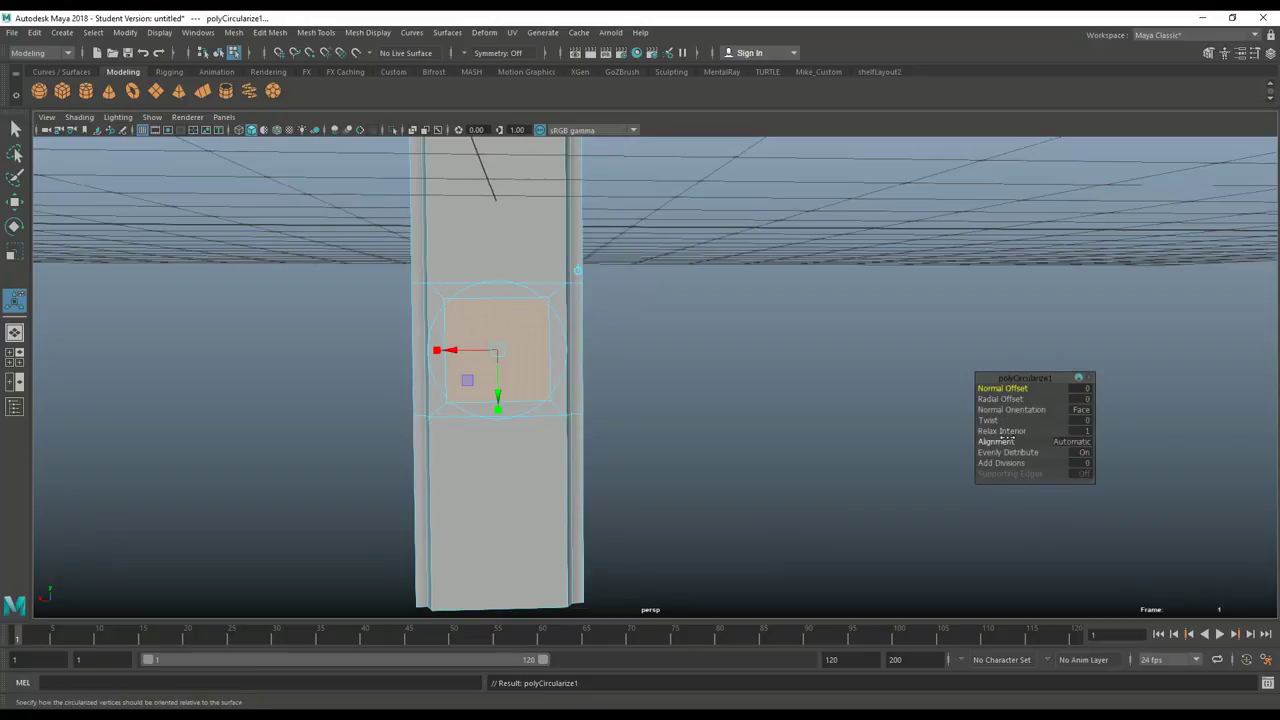
{"action": "left_click_drag", "start_coordinate": [1000, 463], "coordinate": [1004, 463]}
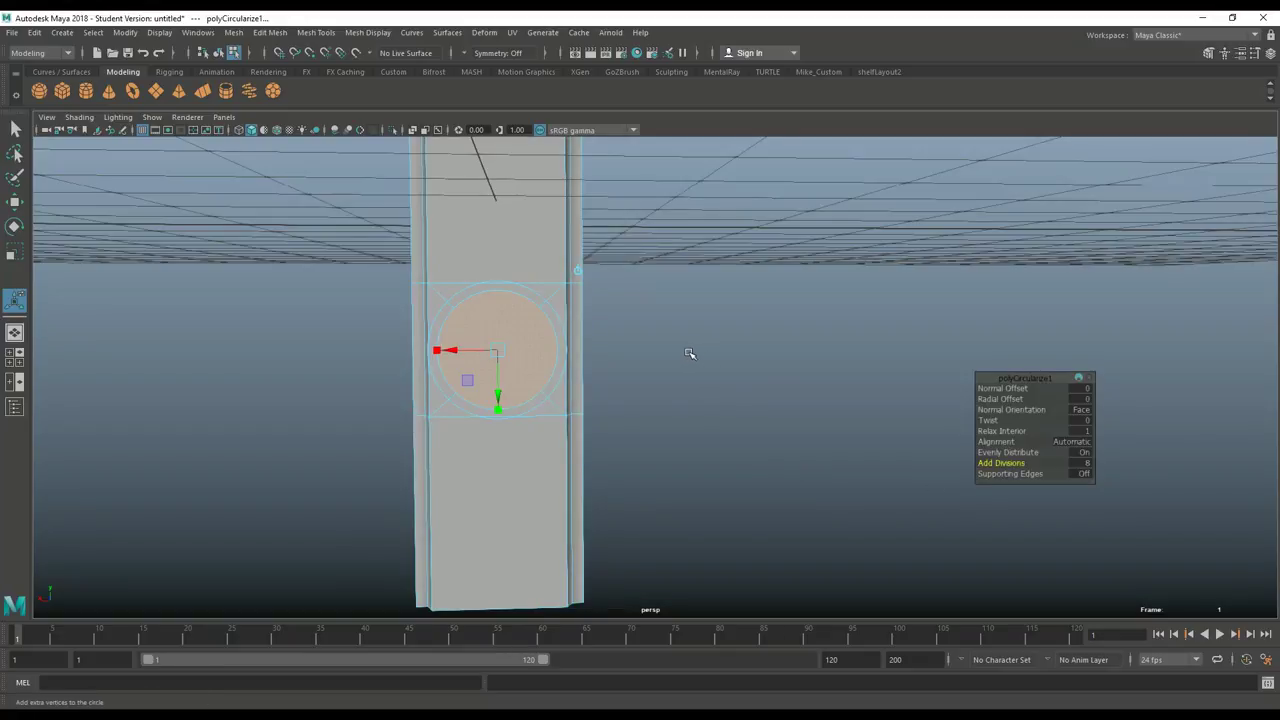
{"action": "key", "text": "q"}
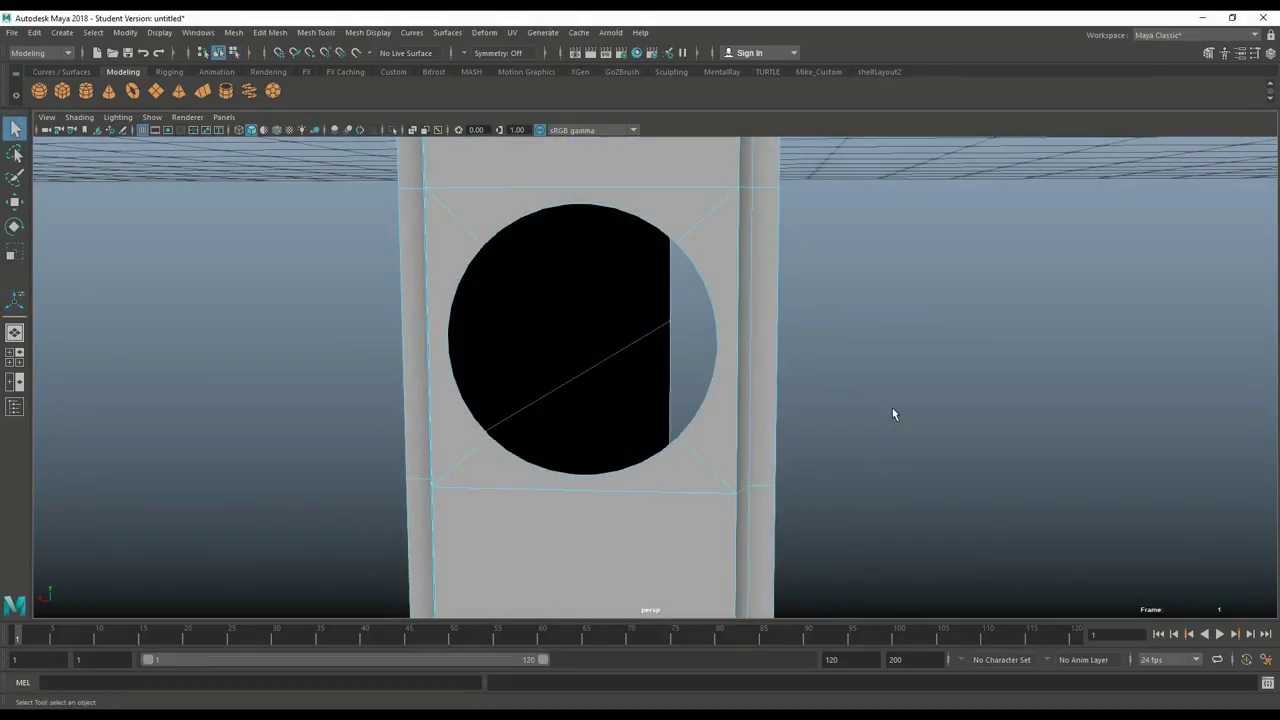
{"action": "left_click_drag", "start_coordinate": [866, 426], "coordinate": [879, 428], "text": "alt"}
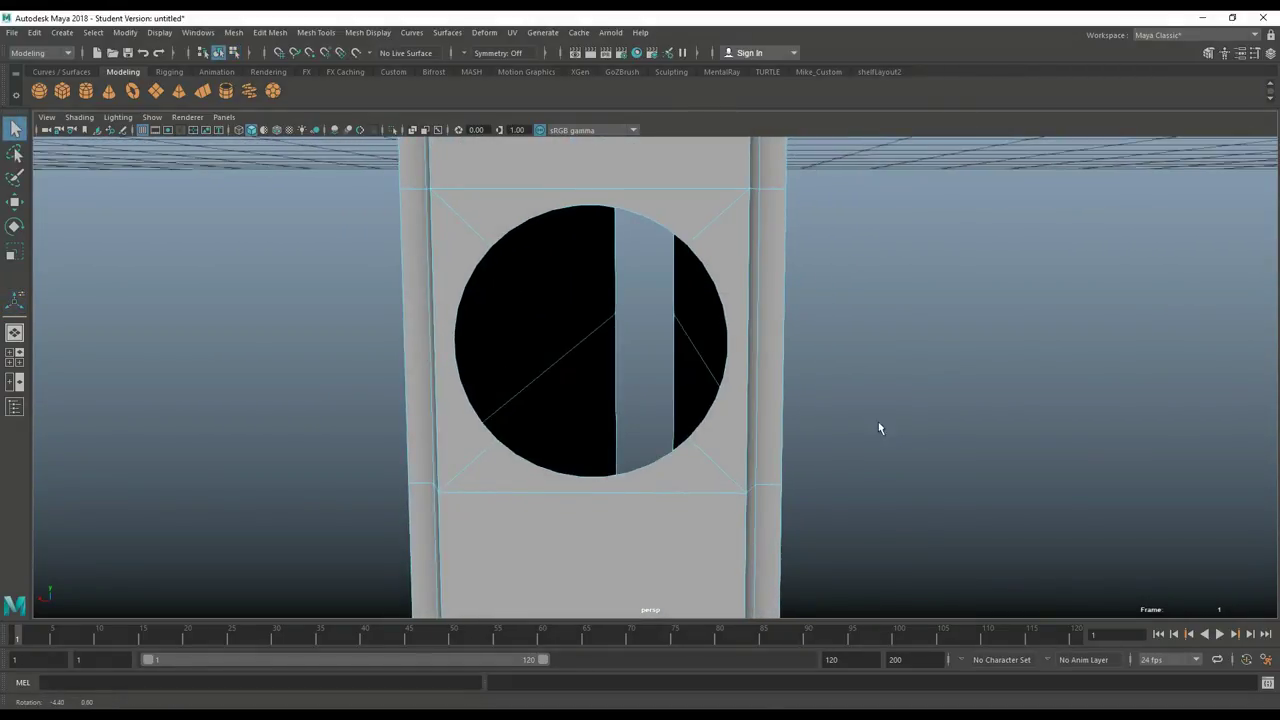
Step: With Multi-Cut, connect hole rim vertices on the spine to the upper-right corner of the square around the hole
{"action": "left_click", "coordinate": [498, 210]}
{"action": "right_click_drag", "start_coordinate": [498, 208], "coordinate": [445, 201]}
{"action": "left_click", "coordinate": [1207, 55]}
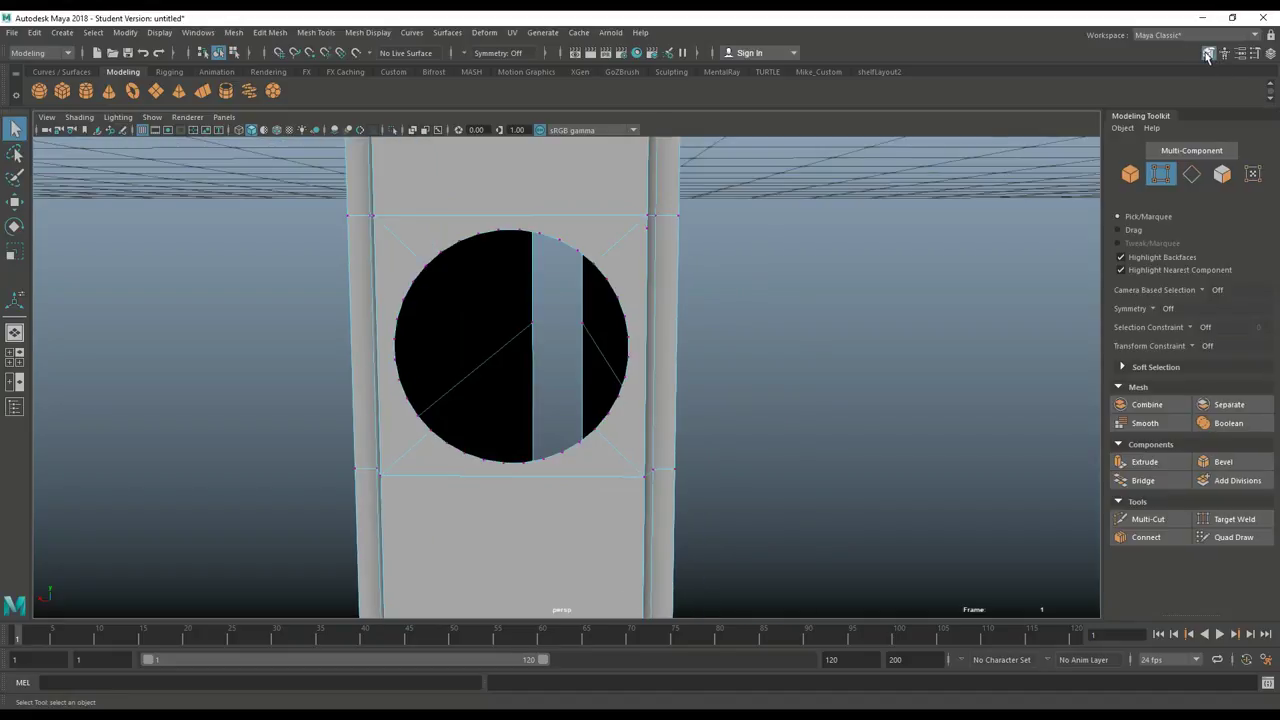
{"action": "left_click", "coordinate": [1147, 519]}
{"action": "scroll", "coordinate": [585, 295], "scroll_direction": "up", "scroll_amount": 2}
{"action": "middle_click_drag", "start_coordinate": [593, 290], "coordinate": [533, 320], "text": "alt"}
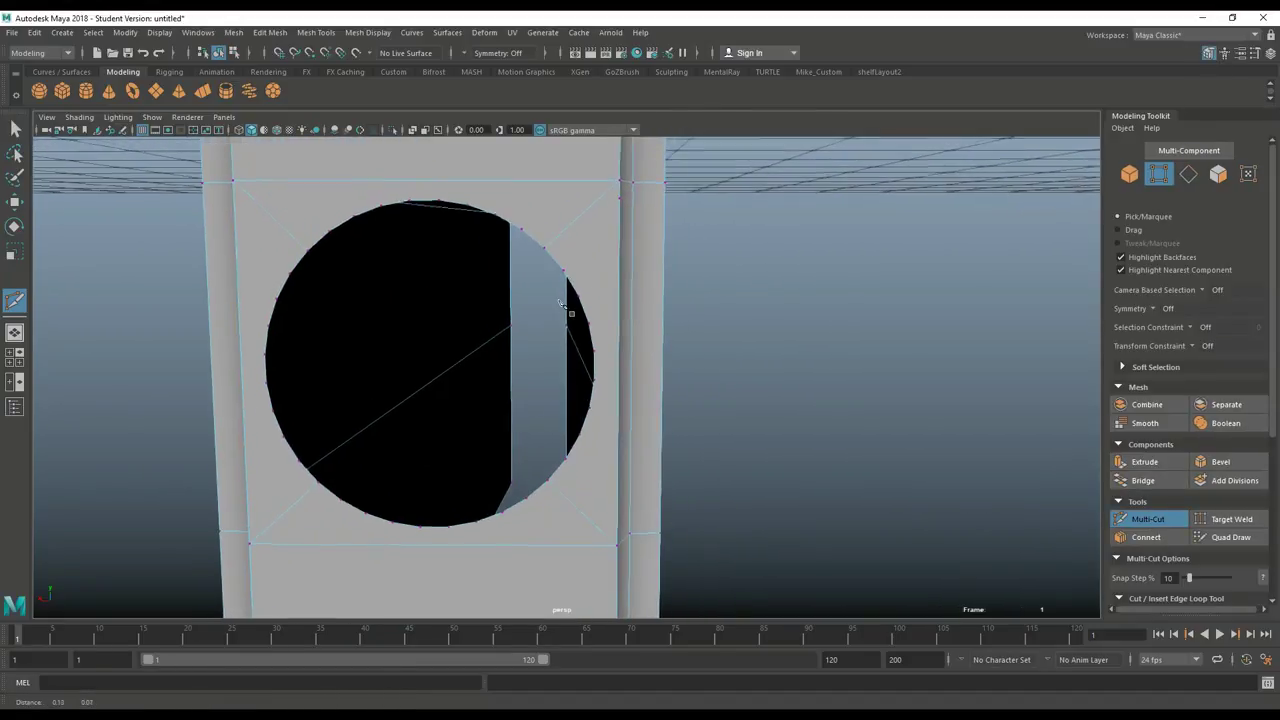
{"action": "left_click", "coordinate": [566, 276]}
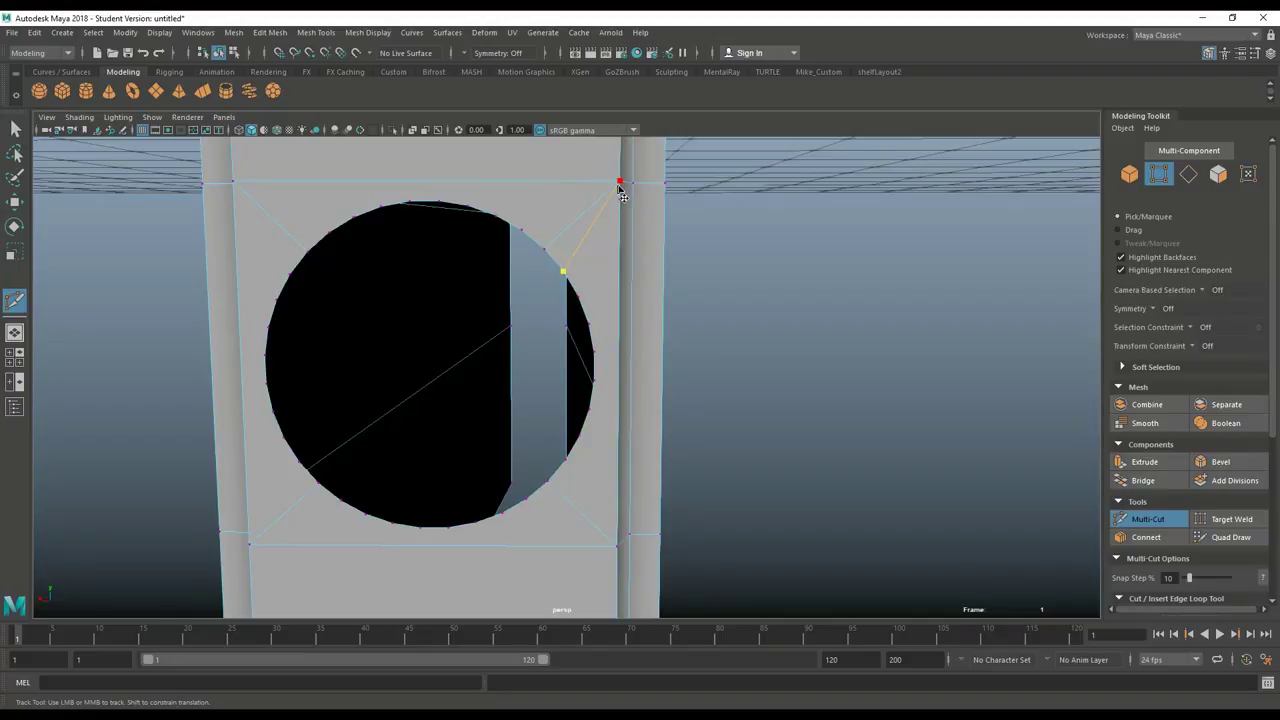
{"action": "left_click", "coordinate": [619, 183]}
{"action": "key", "text": "Escape"}
{"action": "left_click", "coordinate": [578, 298]}
{"action": "left_click", "coordinate": [620, 184]}
Step: Try to cut an edge from the hole's lower-right rim to the lower-right corner of the surrounding square
{"action": "left_click", "coordinate": [567, 466]}
{"action": "left_click", "coordinate": [617, 547]}
{"action": "key", "text": "Escape"}
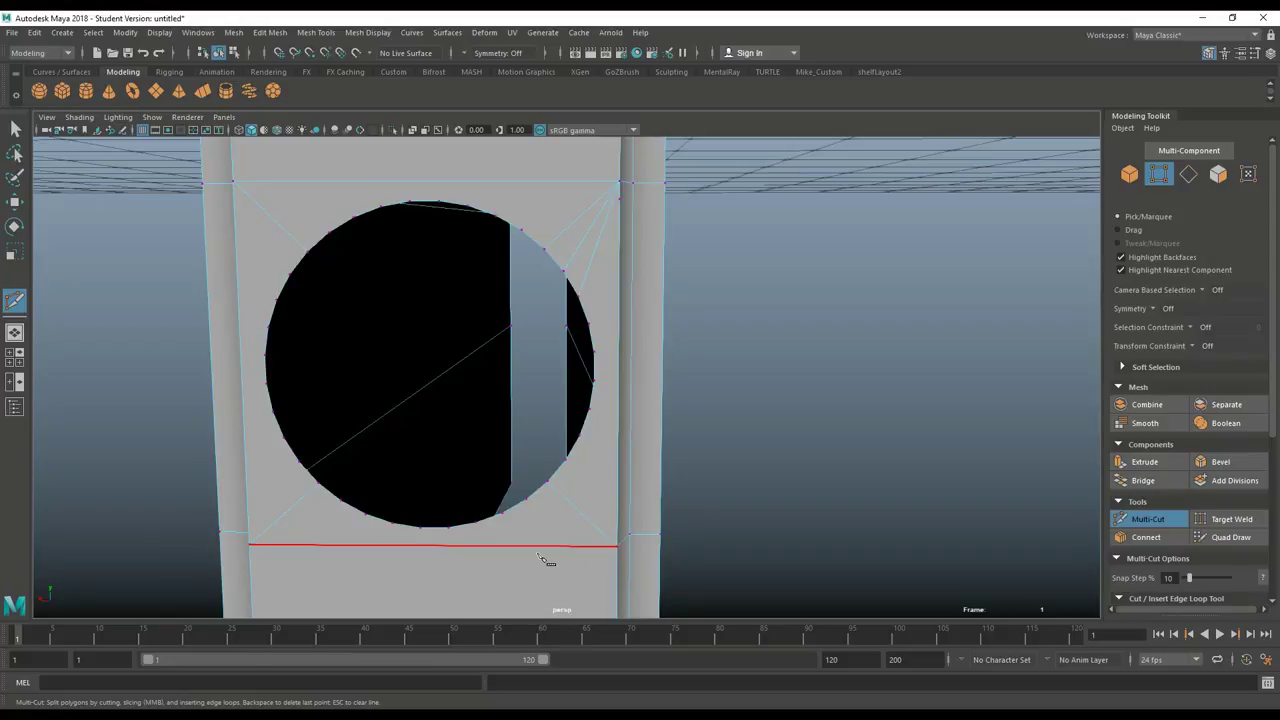
{"action": "key", "text": "q"}
{"action": "scroll", "coordinate": [272, 448], "scroll_direction": "down", "scroll_amount": 6}
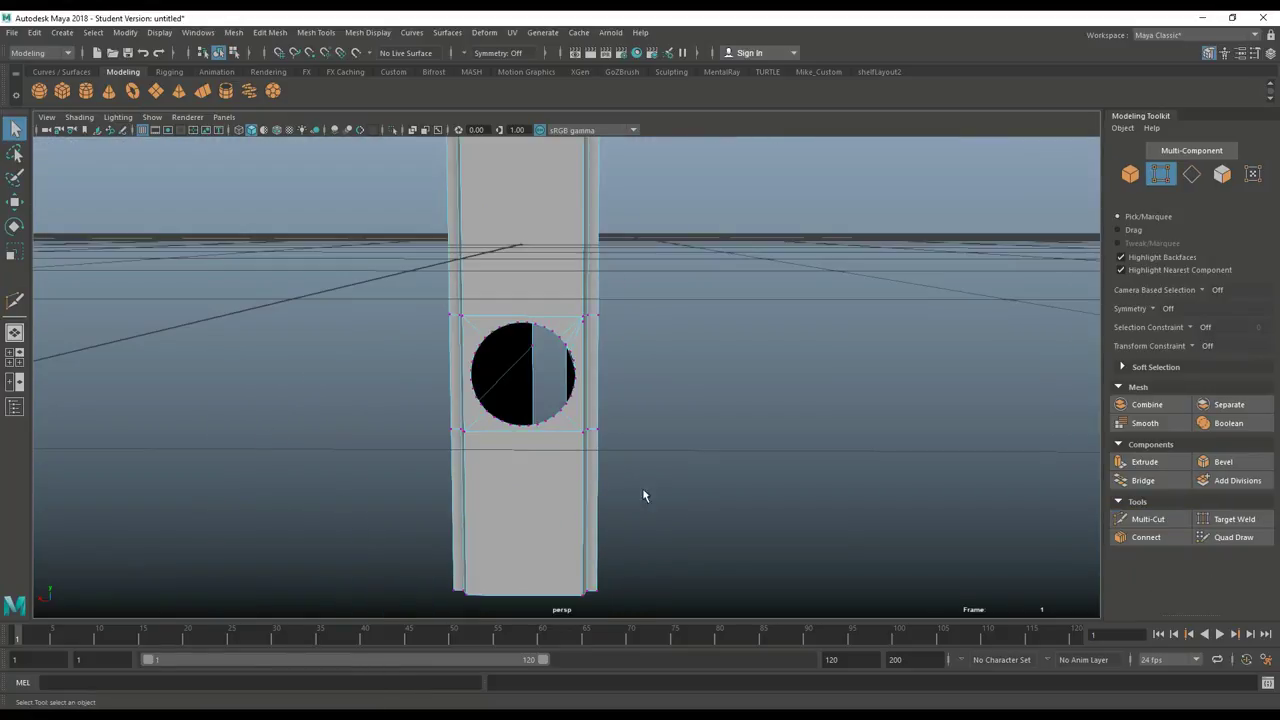
{"action": "scroll", "coordinate": [668, 493], "scroll_direction": "up", "scroll_amount": 5}
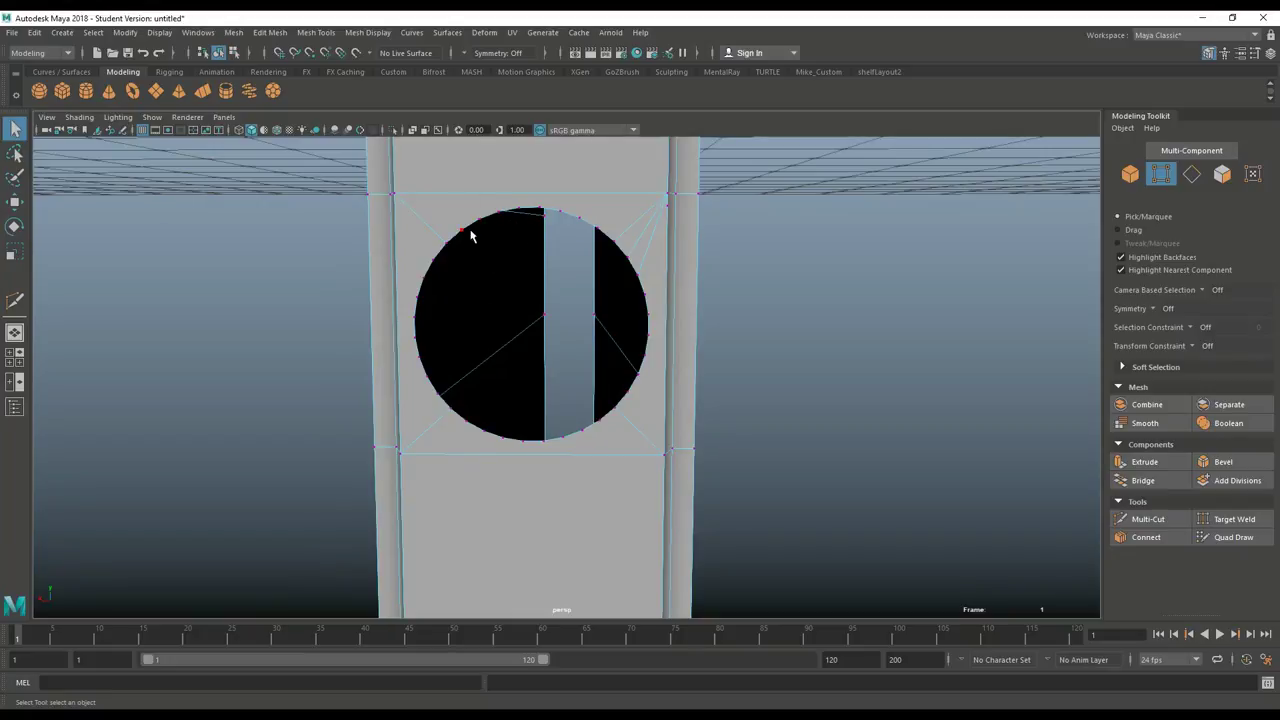
Step: Extrude the border edge loop of the round spine hole and pull it slightly outward from the spine
{"action": "right_click_drag", "start_coordinate": [470, 230], "coordinate": [471, 191]}
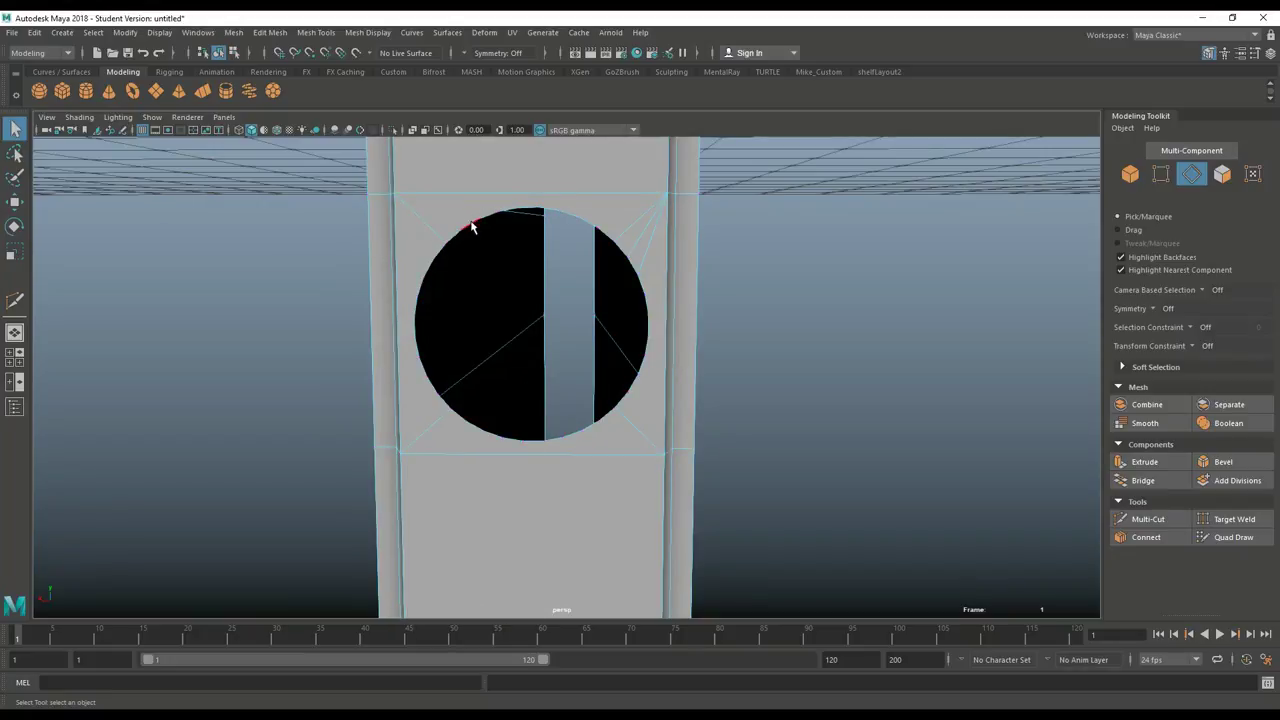
{"action": "left_click", "coordinate": [458, 232]}
{"action": "left_click", "coordinate": [460, 237], "text": "shift"}
{"action": "key", "text": "ctrl+e"}
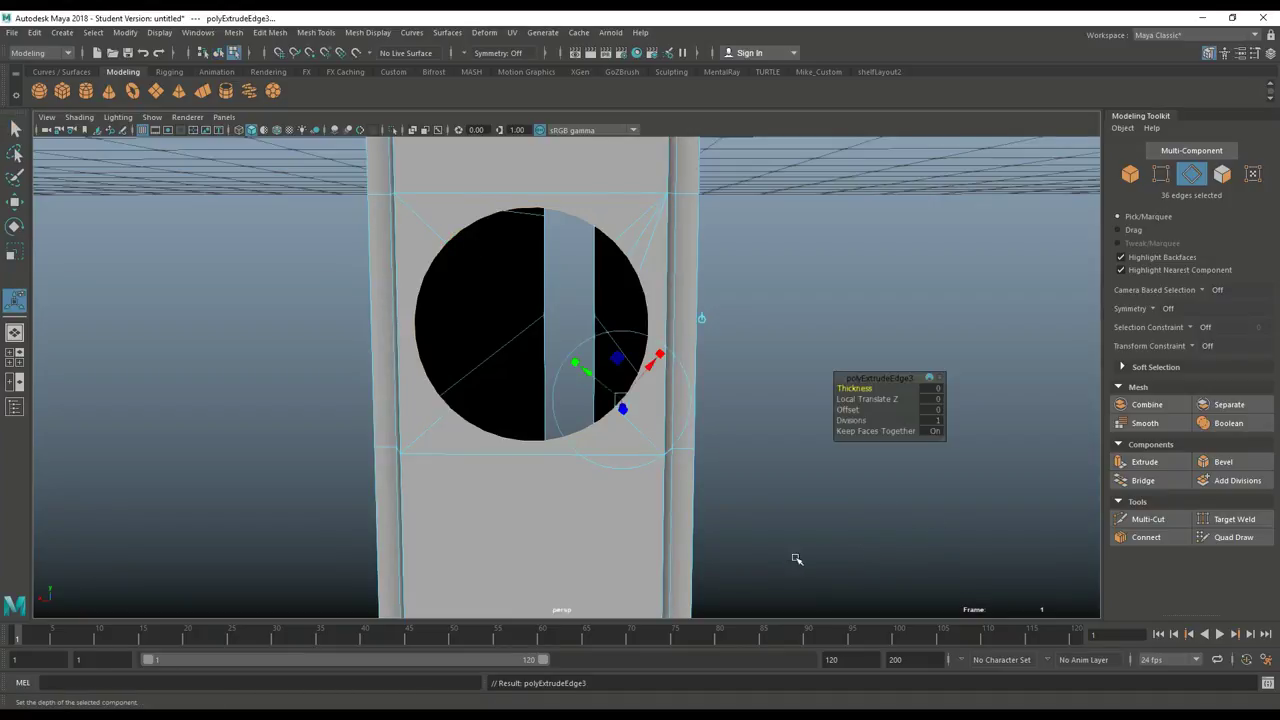
{"action": "key", "text": "w"}
{"action": "left_click_drag", "start_coordinate": [691, 487], "coordinate": [520, 449], "text": "alt"}
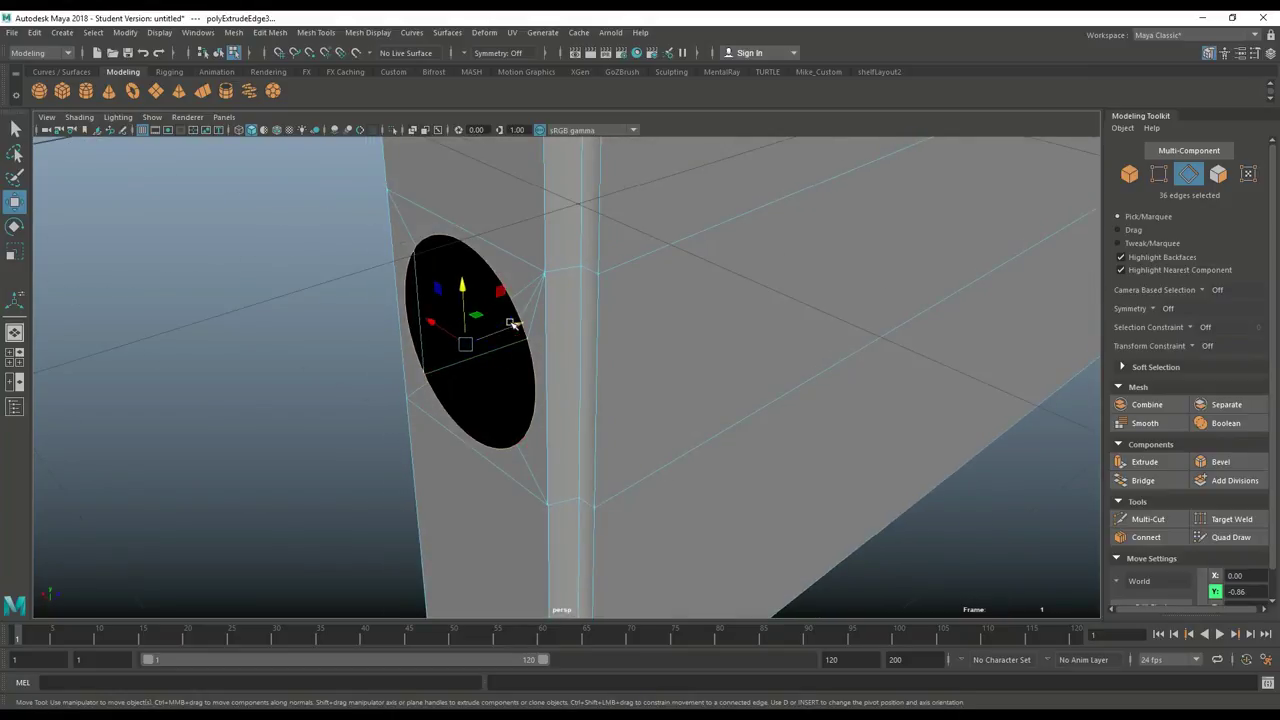
{"action": "left_click_drag", "start_coordinate": [515, 327], "coordinate": [510, 335]}
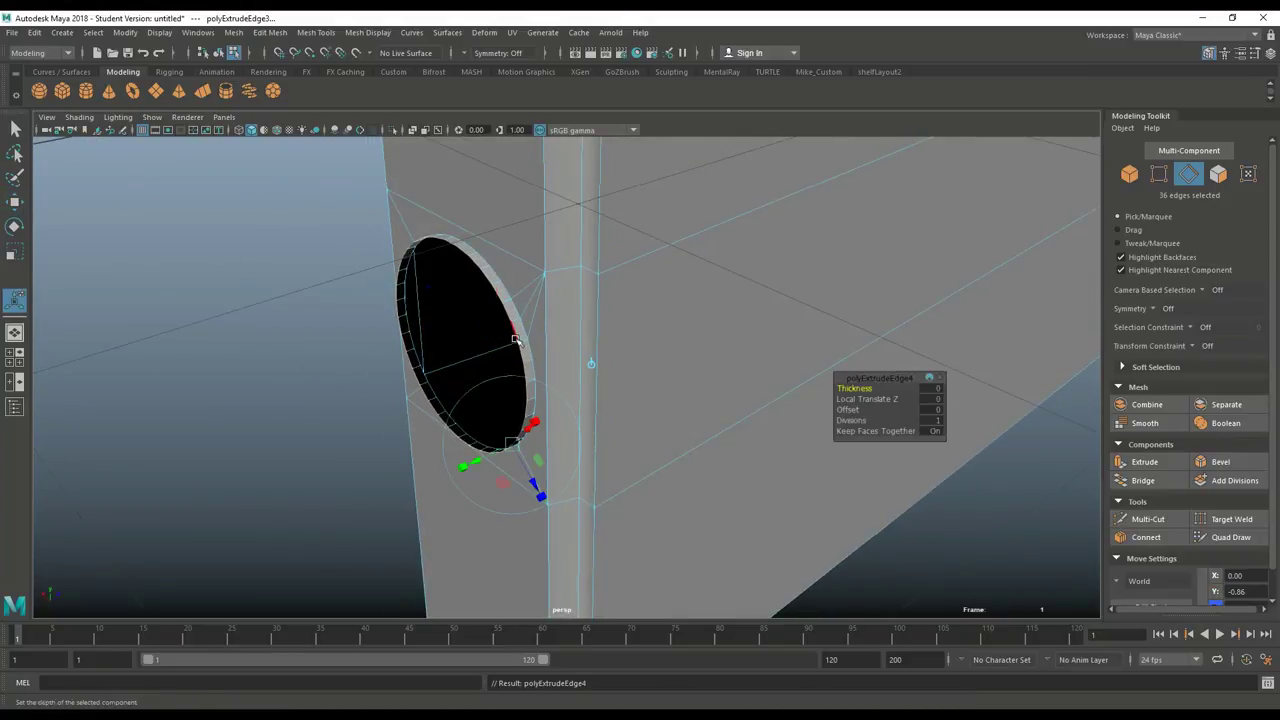
Step: Extrude the raised rim's edge again, scale it slightly inward, and extrude the inner edge back into the spine to give the ring depth
{"action": "key", "text": "r"}
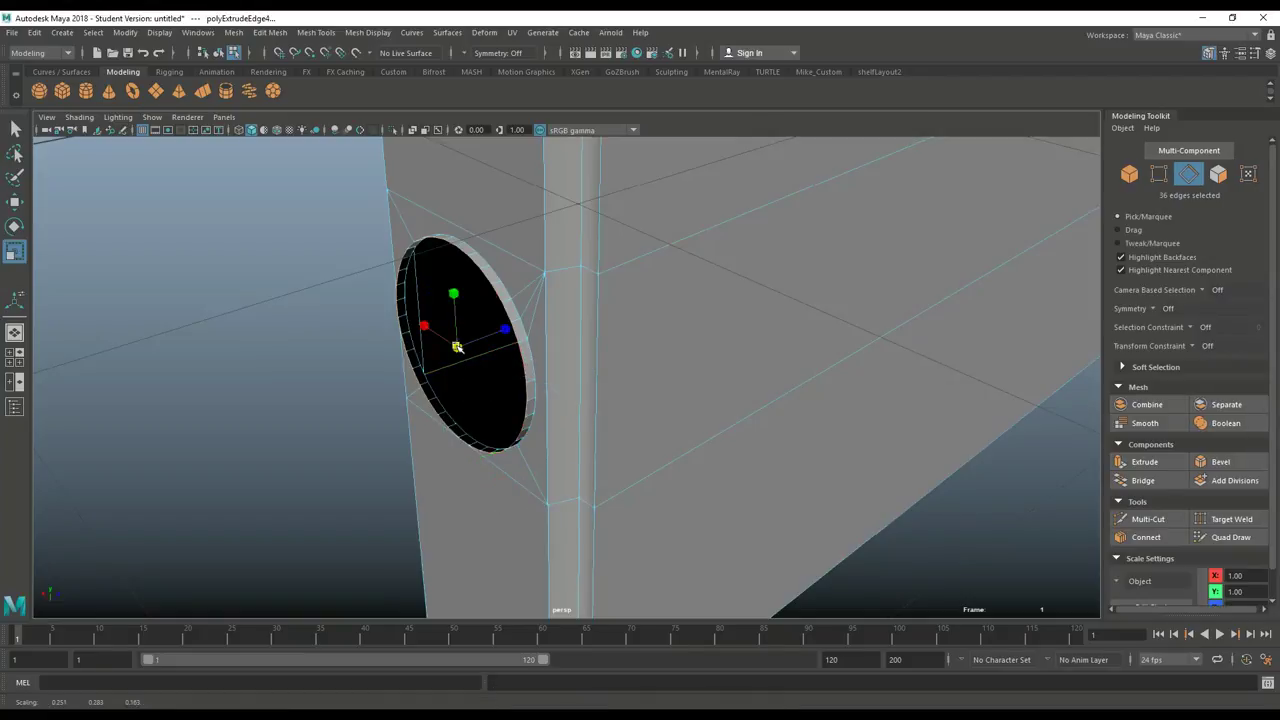
{"action": "left_click_drag", "start_coordinate": [456, 346], "coordinate": [439, 351]}
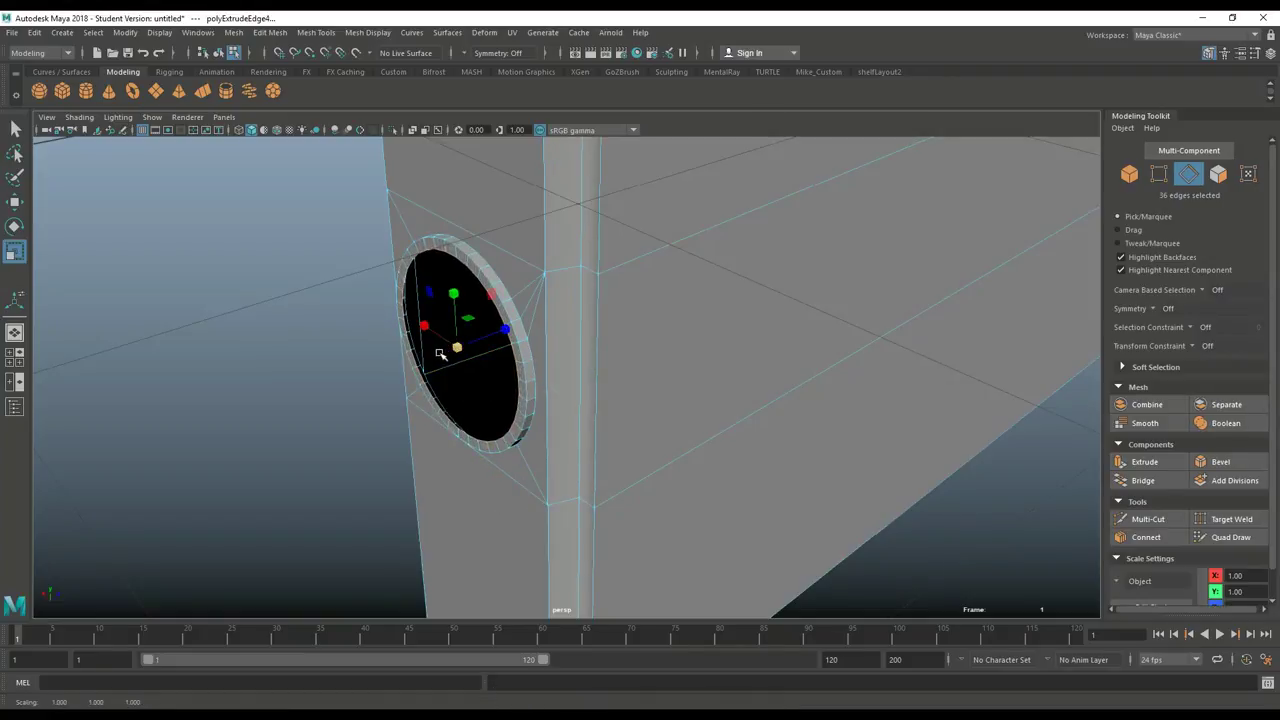
{"action": "key", "text": "ctrl+e"}
{"action": "key", "text": "w"}
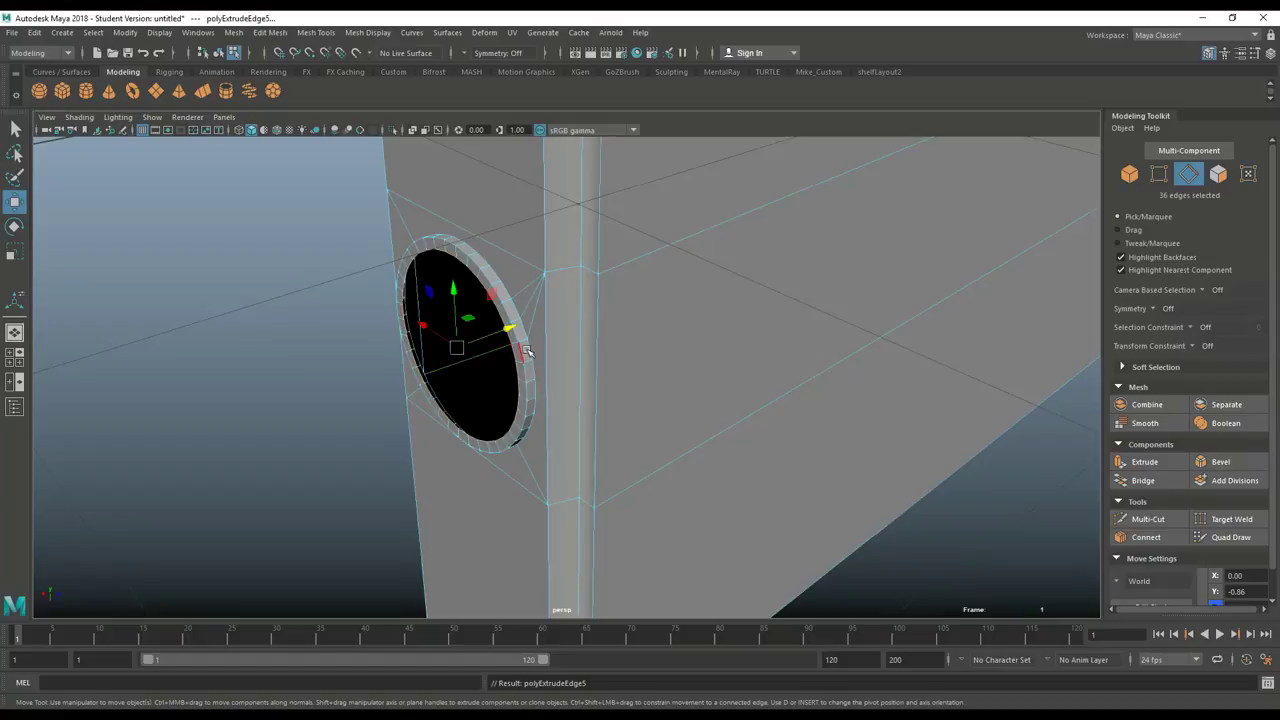
{"action": "left_click_drag", "start_coordinate": [518, 330], "coordinate": [543, 316]}
Step: Bevel the outer and inner front edge loops of the hole's rim with Fraction 1 and 2 segments
{"action": "scroll", "coordinate": [546, 338], "scroll_direction": "up", "scroll_amount": 3}
{"action": "left_click_drag", "start_coordinate": [549, 391], "coordinate": [587, 412], "text": "alt"}
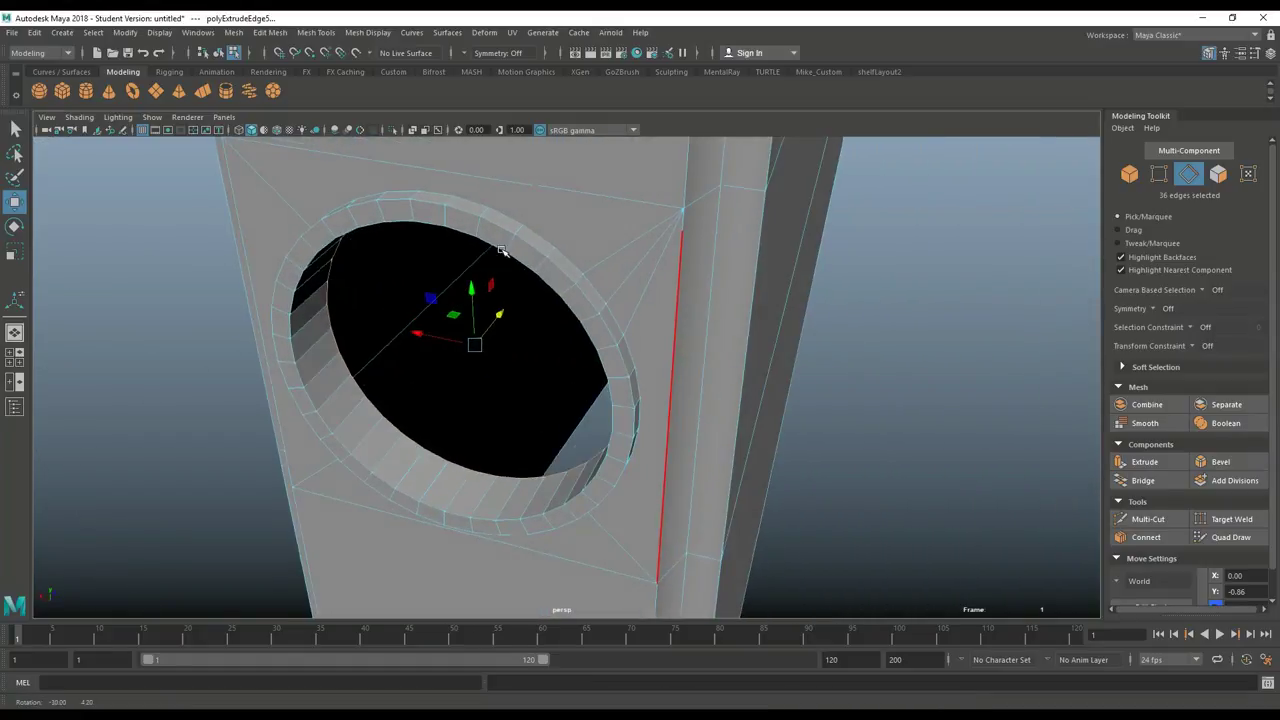
{"action": "right_click_drag", "start_coordinate": [467, 198], "coordinate": [470, 167]}
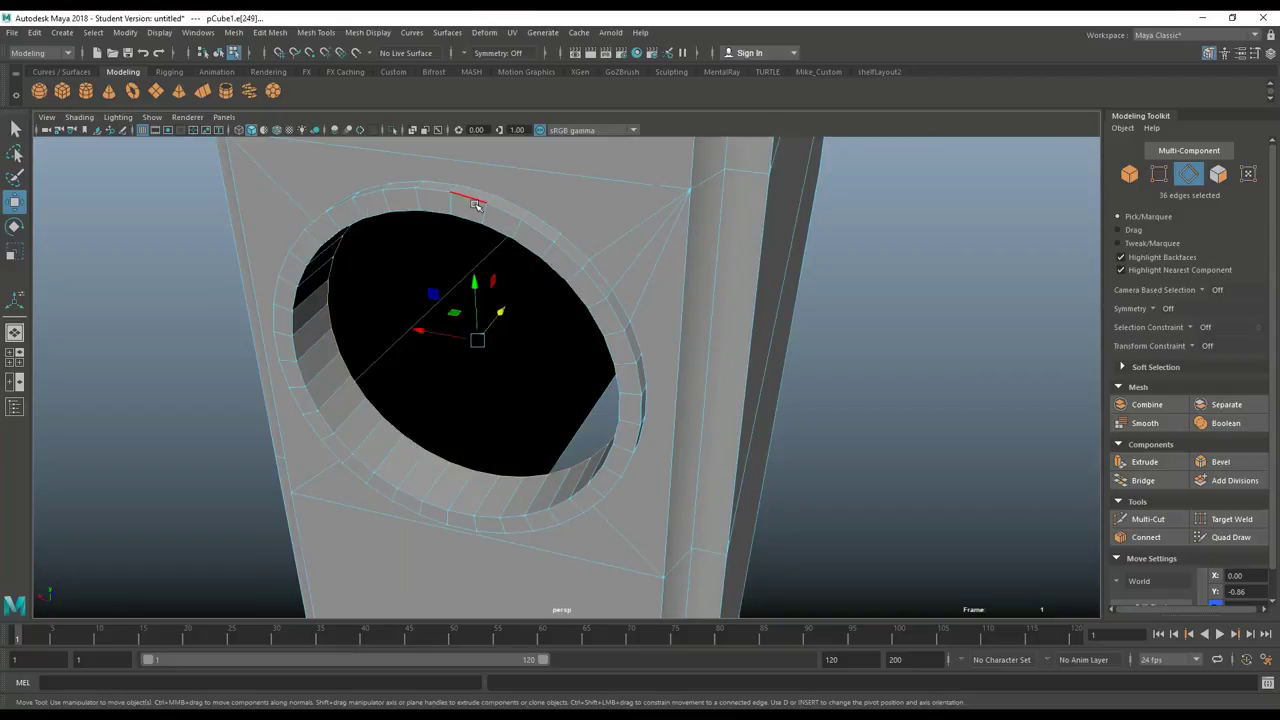
{"action": "double_click", "coordinate": [475, 204]}
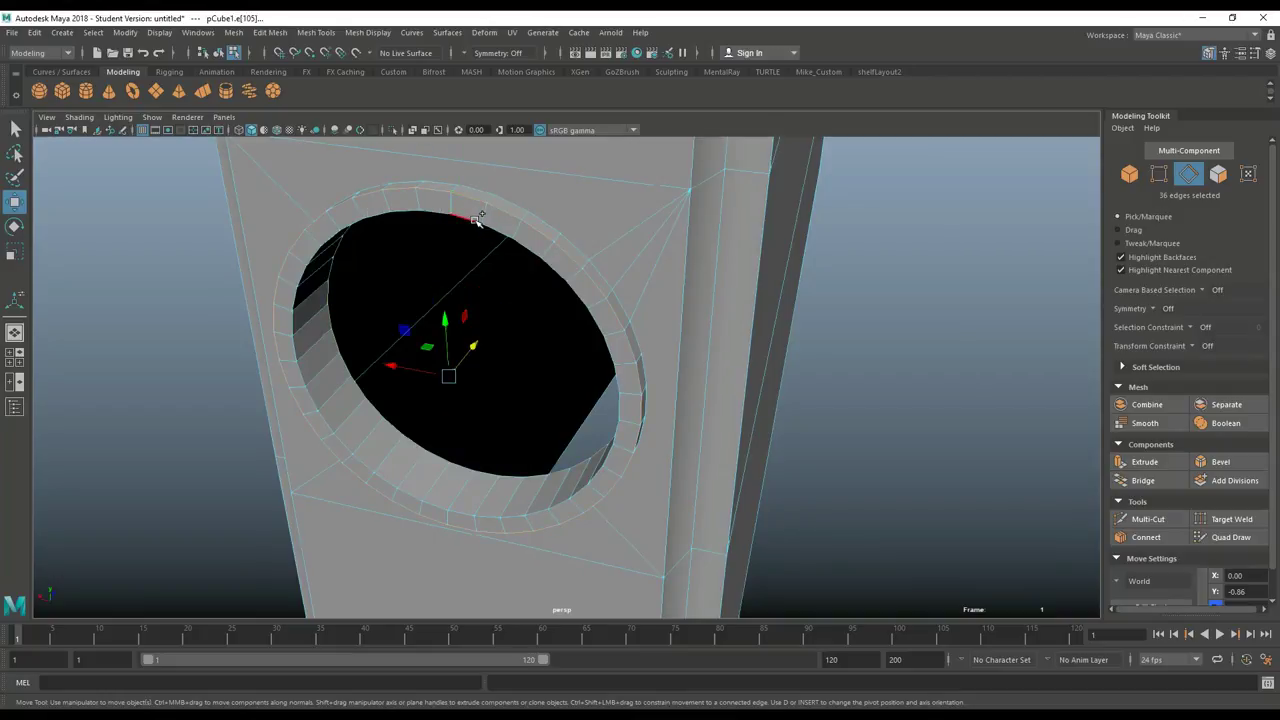
{"action": "double_click", "coordinate": [475, 219], "text": "shift"}
{"action": "left_click", "coordinate": [279, 36]}
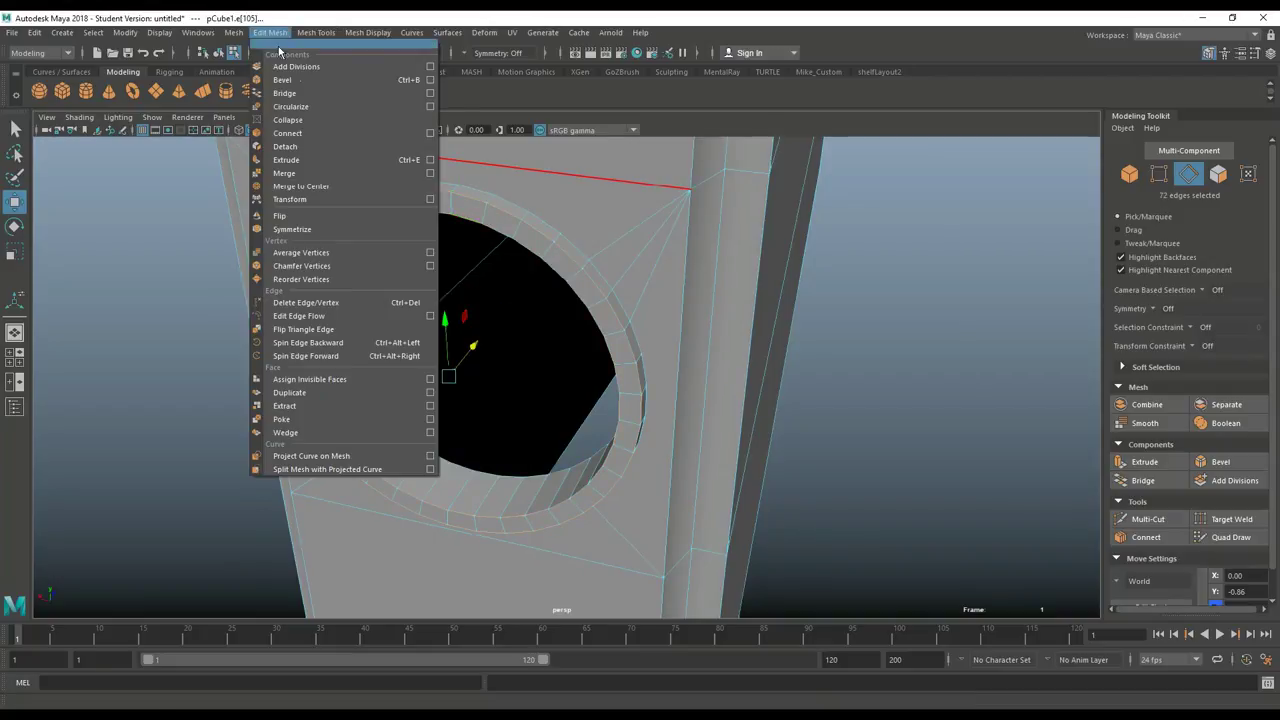
{"action": "left_click", "coordinate": [300, 80]}
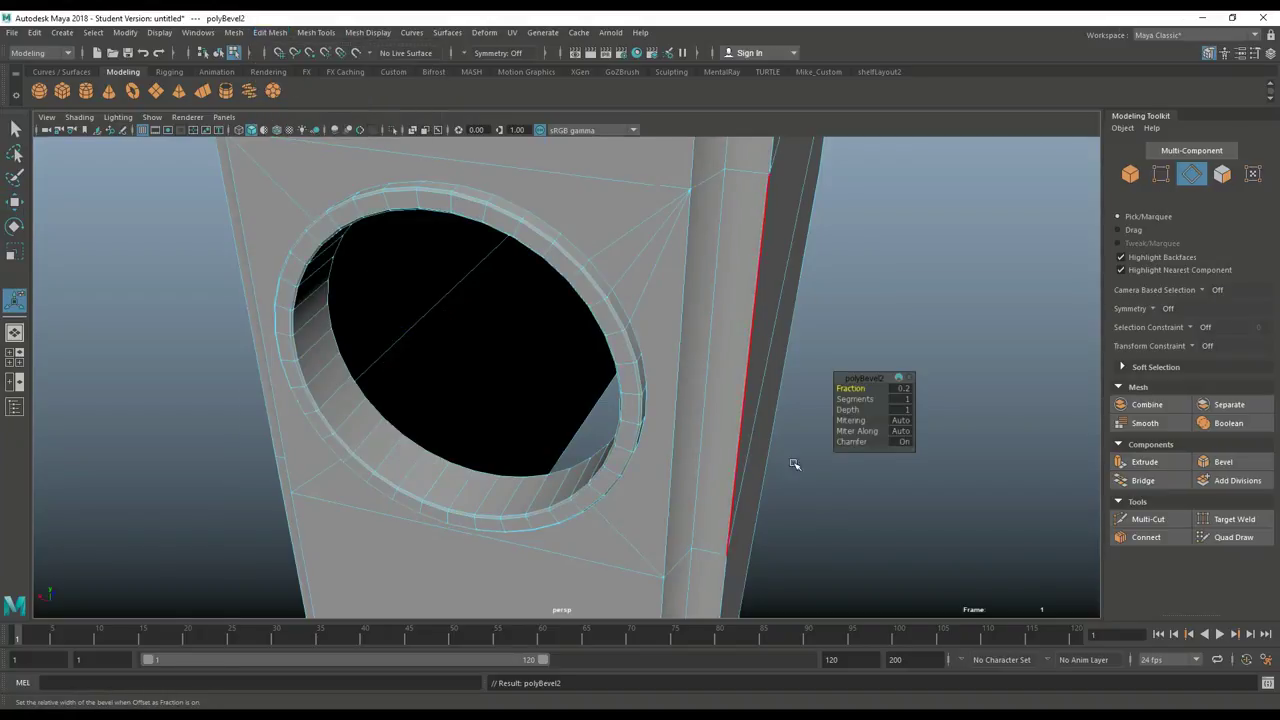
{"action": "middle_click_drag", "start_coordinate": [851, 388], "coordinate": [905, 388]}
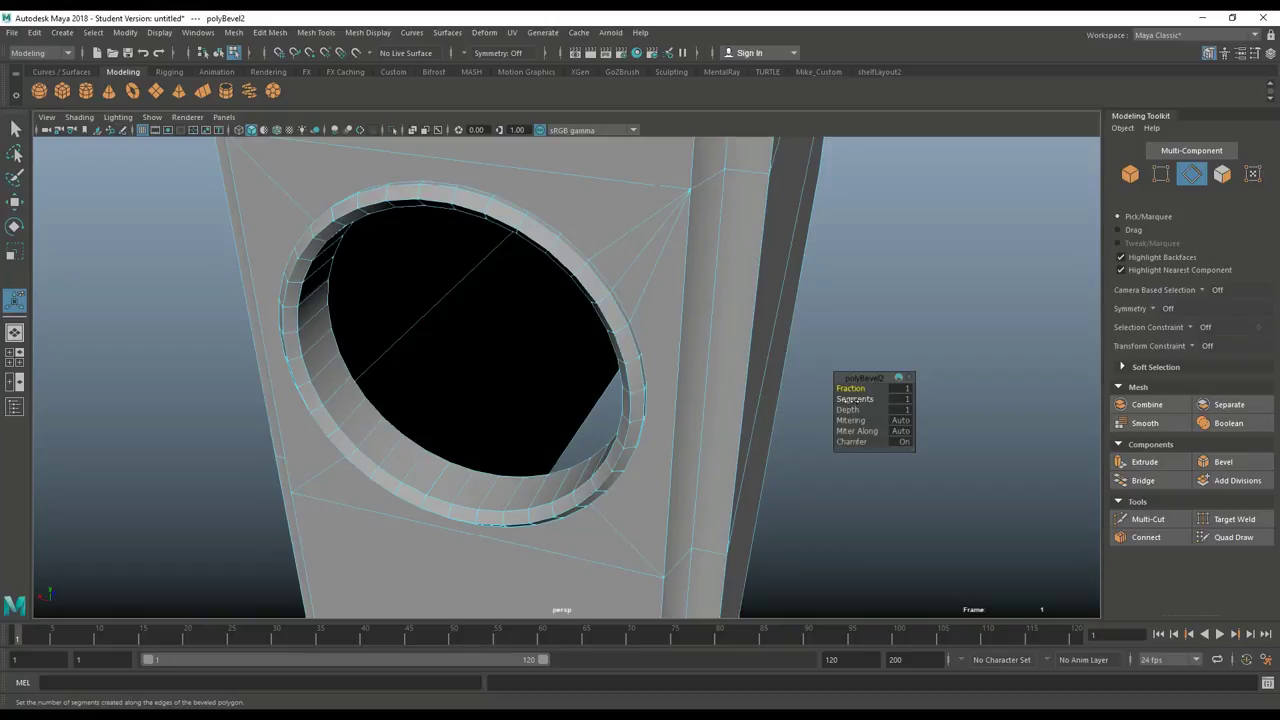
{"action": "left_click", "coordinate": [851, 399]}
{"action": "mouse_move", "coordinate": [851, 399]}
{"action": "middle_mouse_down"}
{"action": "mouse_move", "coordinate": [862, 399]}
{"action": "mouse_move", "coordinate": [851, 404]}
{"action": "middle_mouse_up"}
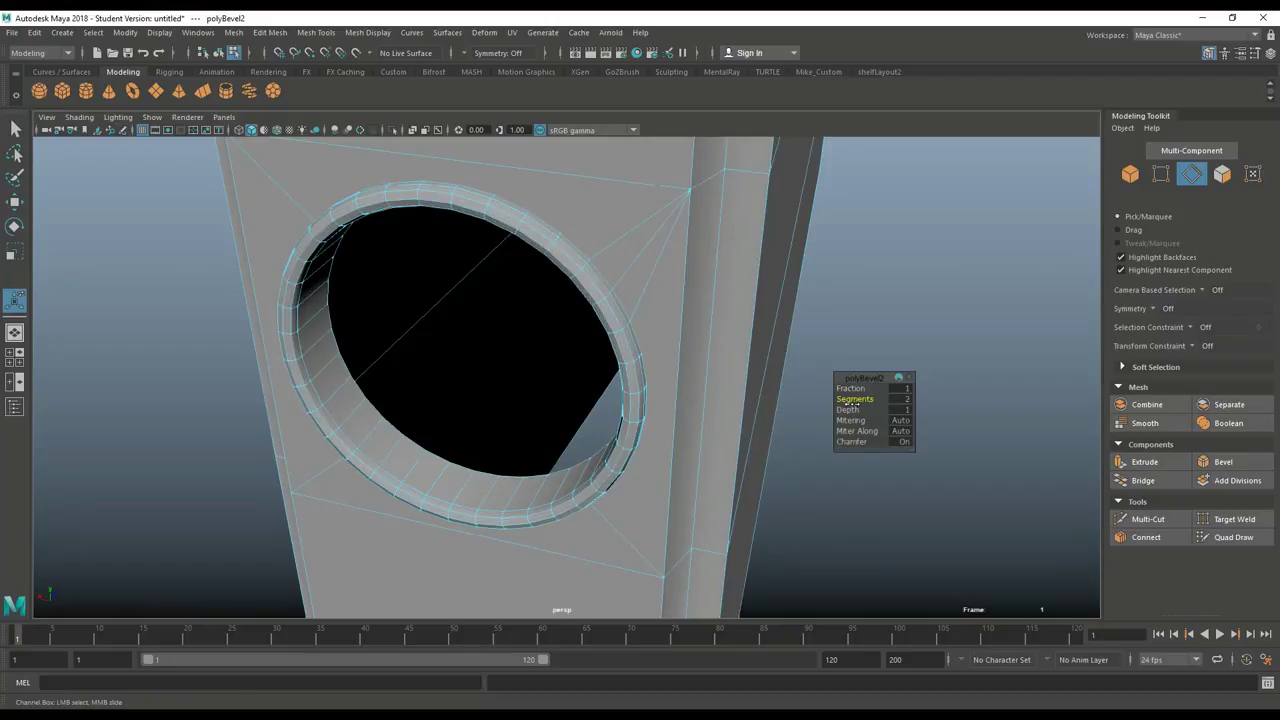
{"action": "left_click", "coordinate": [960, 298]}
Step: Extrude the whole open border edge loop of the book cover
{"action": "scroll", "coordinate": [877, 331], "scroll_direction": "down", "scroll_amount": 10}
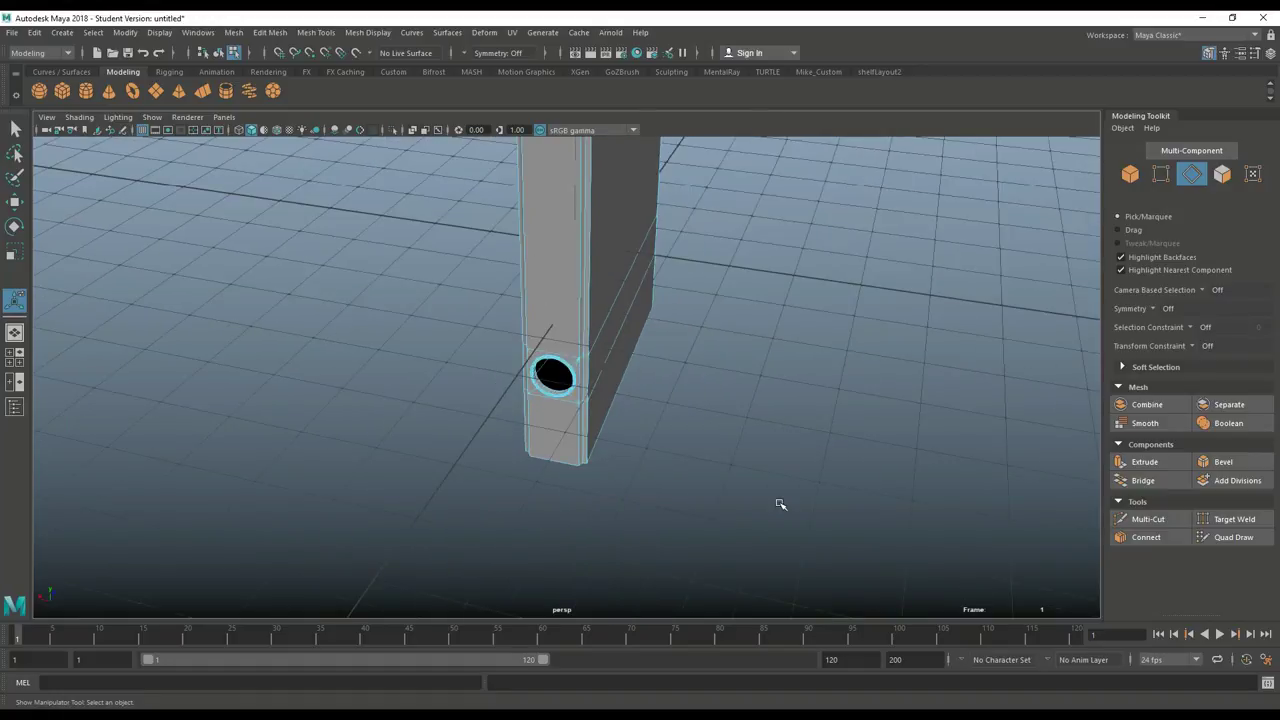
{"action": "left_click_drag", "start_coordinate": [778, 528], "coordinate": [740, 525], "text": "alt"}
{"action": "right_click_drag", "start_coordinate": [653, 216], "coordinate": [718, 199]}
{"action": "scroll", "coordinate": [793, 334], "scroll_direction": "down", "scroll_amount": 4}
{"action": "middle_click_drag", "start_coordinate": [757, 449], "coordinate": [750, 493], "text": "alt"}
{"action": "scroll", "coordinate": [750, 493], "scroll_direction": "up", "scroll_amount": 5}
{"action": "left_click_drag", "start_coordinate": [763, 489], "coordinate": [729, 569], "text": "alt"}
{"action": "left_click_drag", "start_coordinate": [589, 466], "coordinate": [610, 460], "text": "alt"}
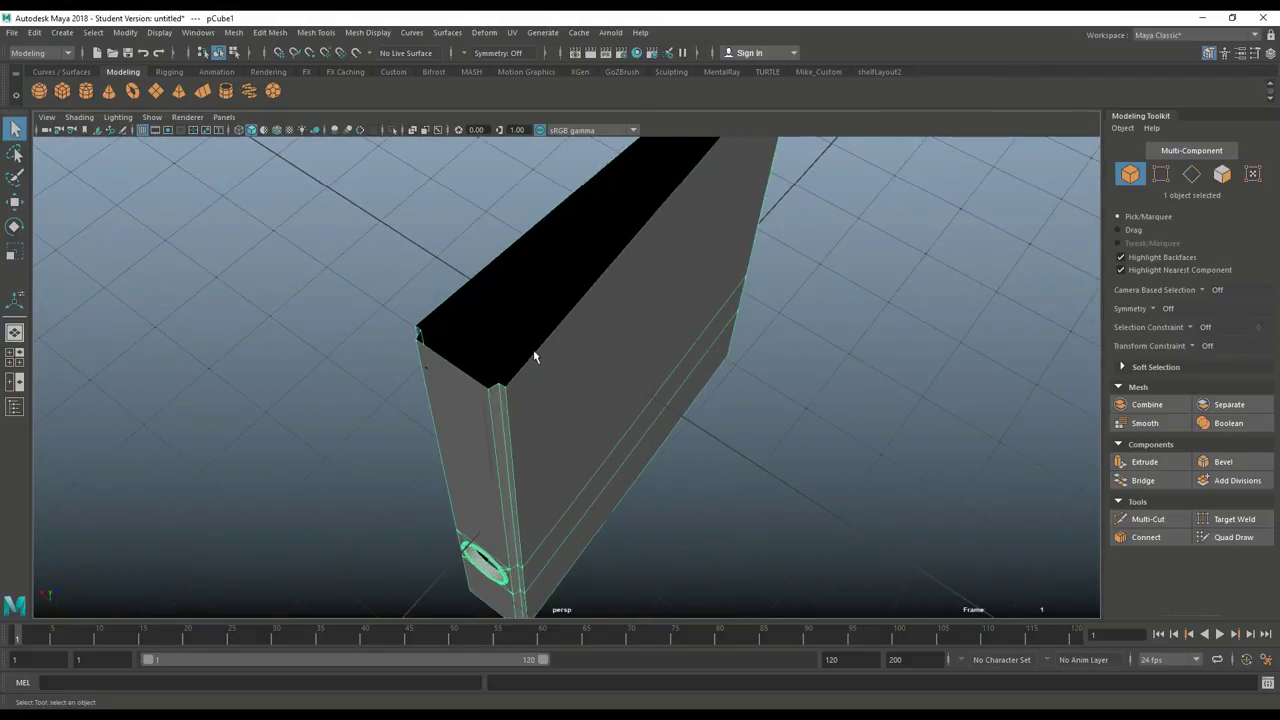
{"action": "right_click_drag", "start_coordinate": [534, 352], "coordinate": [549, 296]}
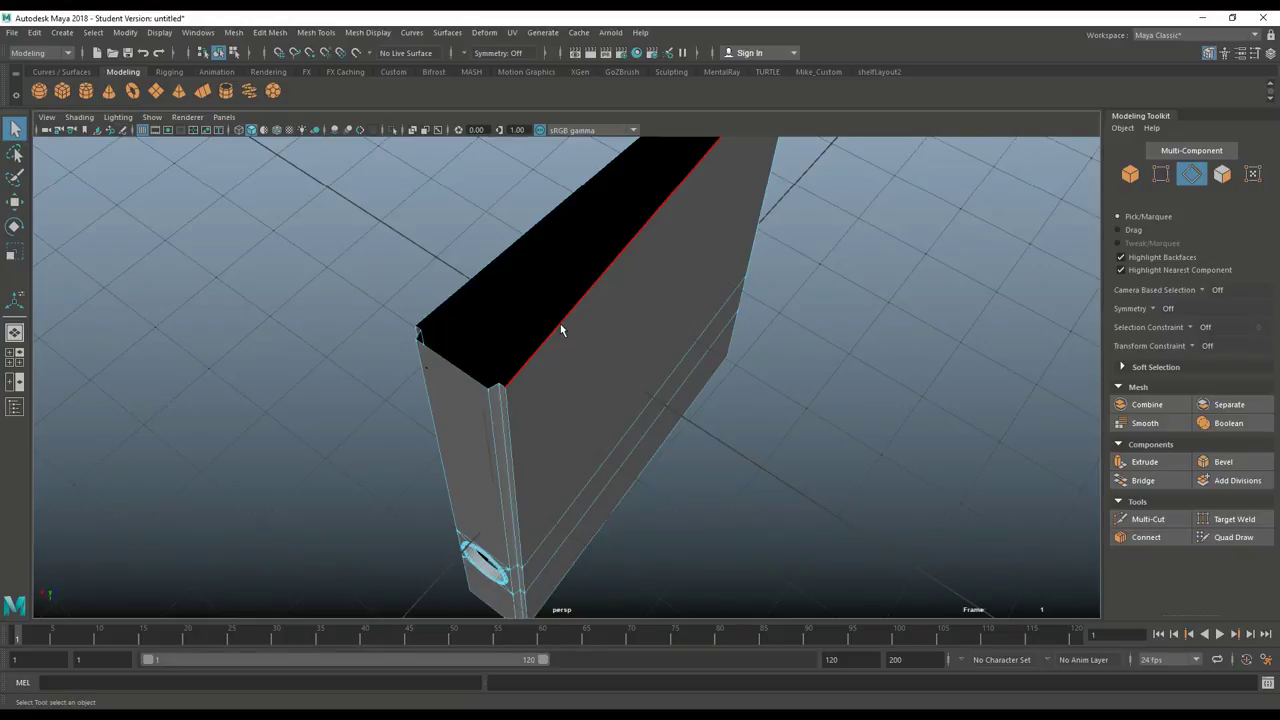
{"action": "double_click", "coordinate": [561, 330]}
{"action": "left_click_drag", "start_coordinate": [645, 453], "coordinate": [741, 542], "text": "alt"}
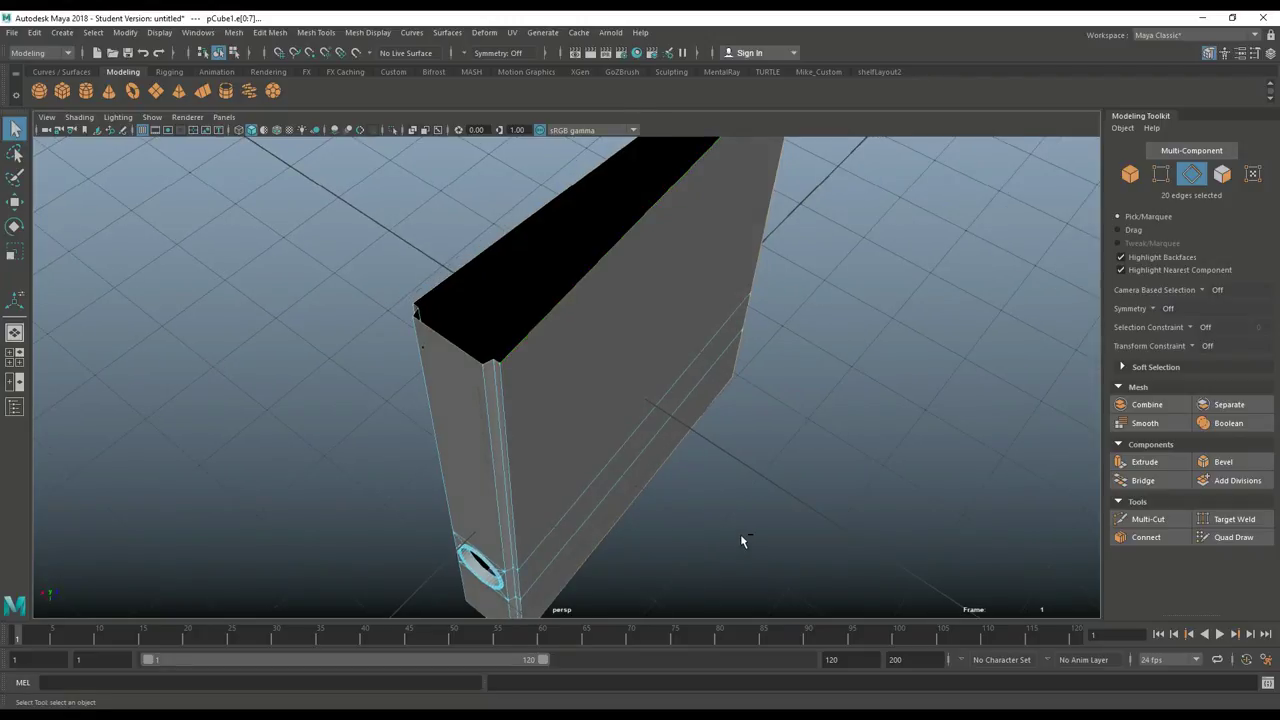
{"action": "key", "text": "ctrl+e"}
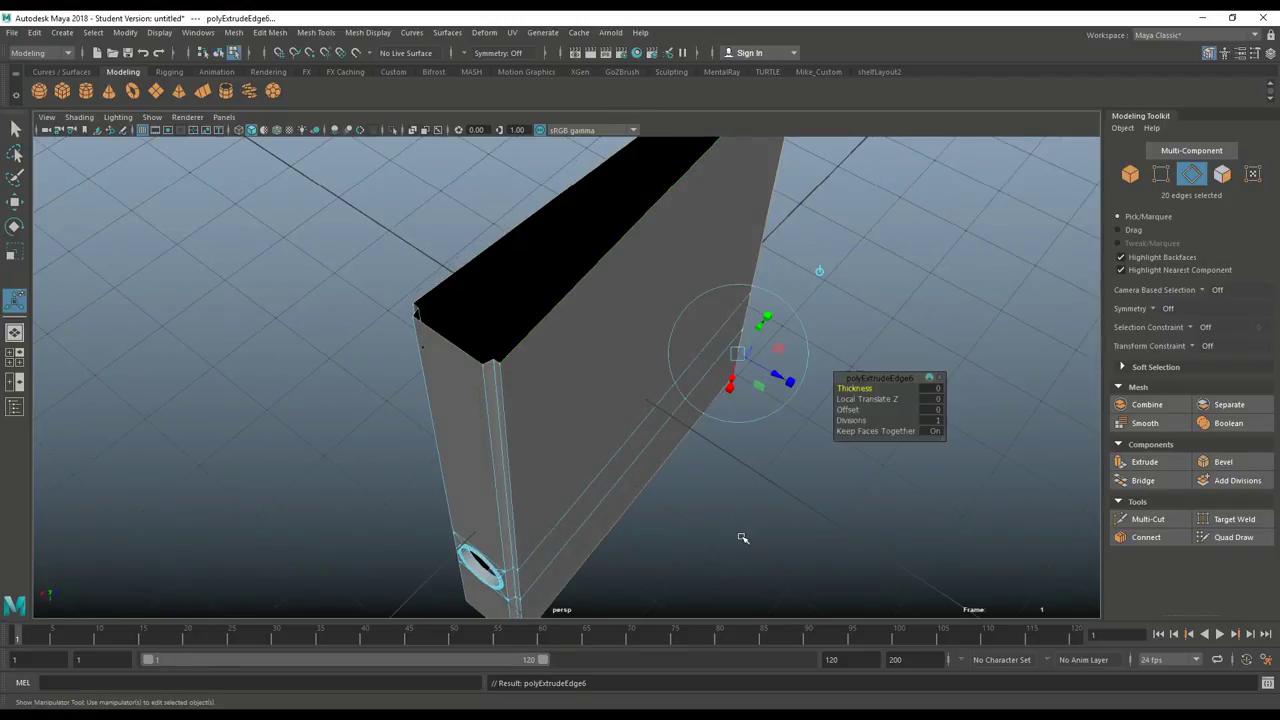
Step: Set the thickness of the cover's border edge extrusion to -0.02
{"action": "left_click", "coordinate": [934, 390]}
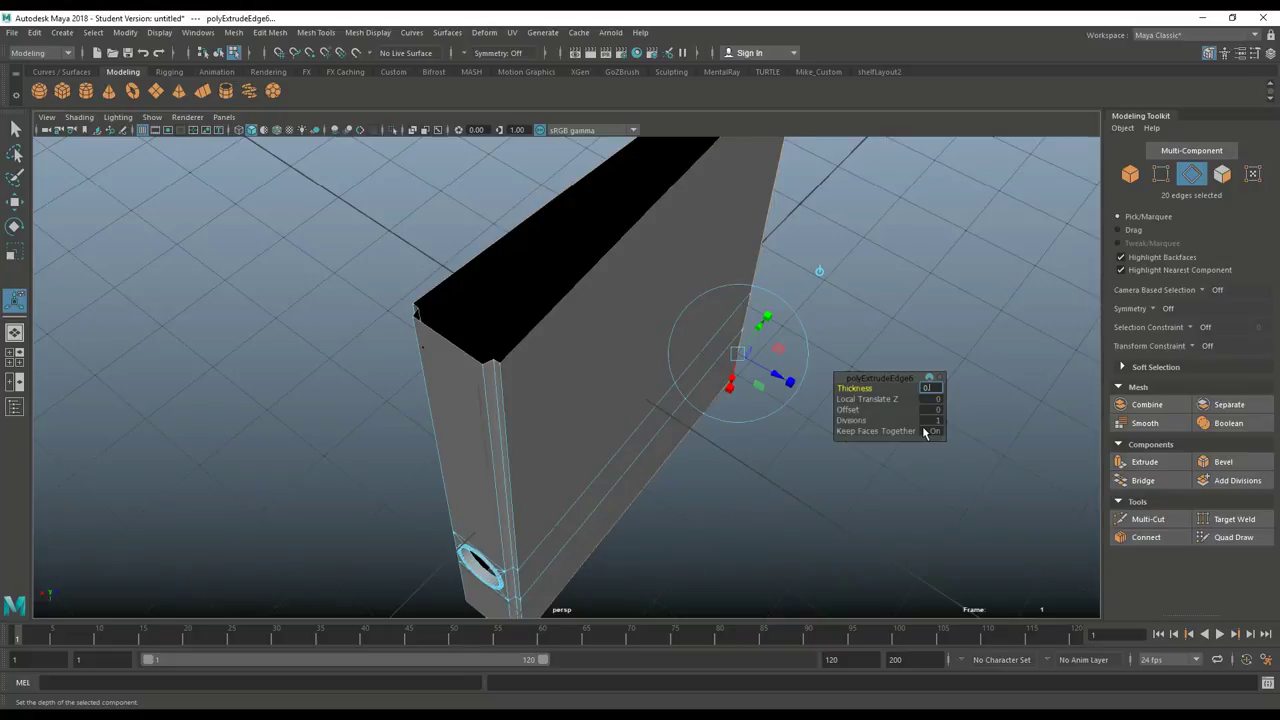
{"action": "key", "text": "Return"}
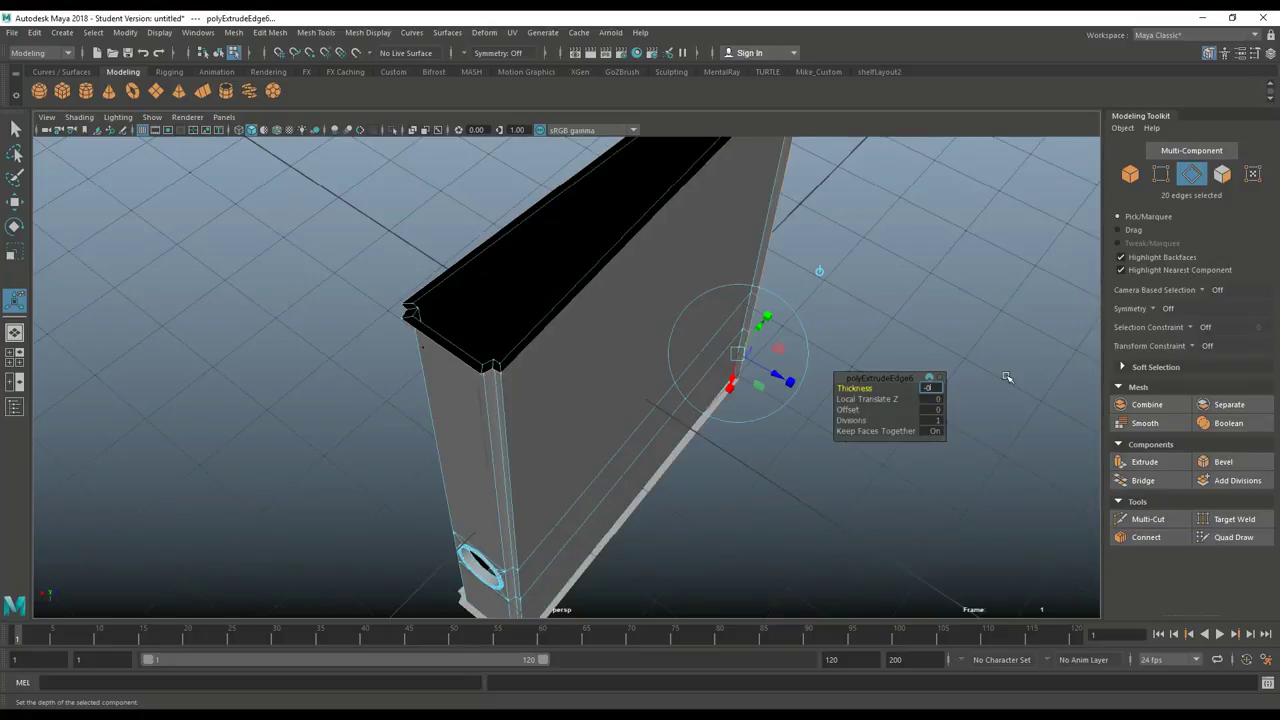
{"action": "key", "text": "Return"}
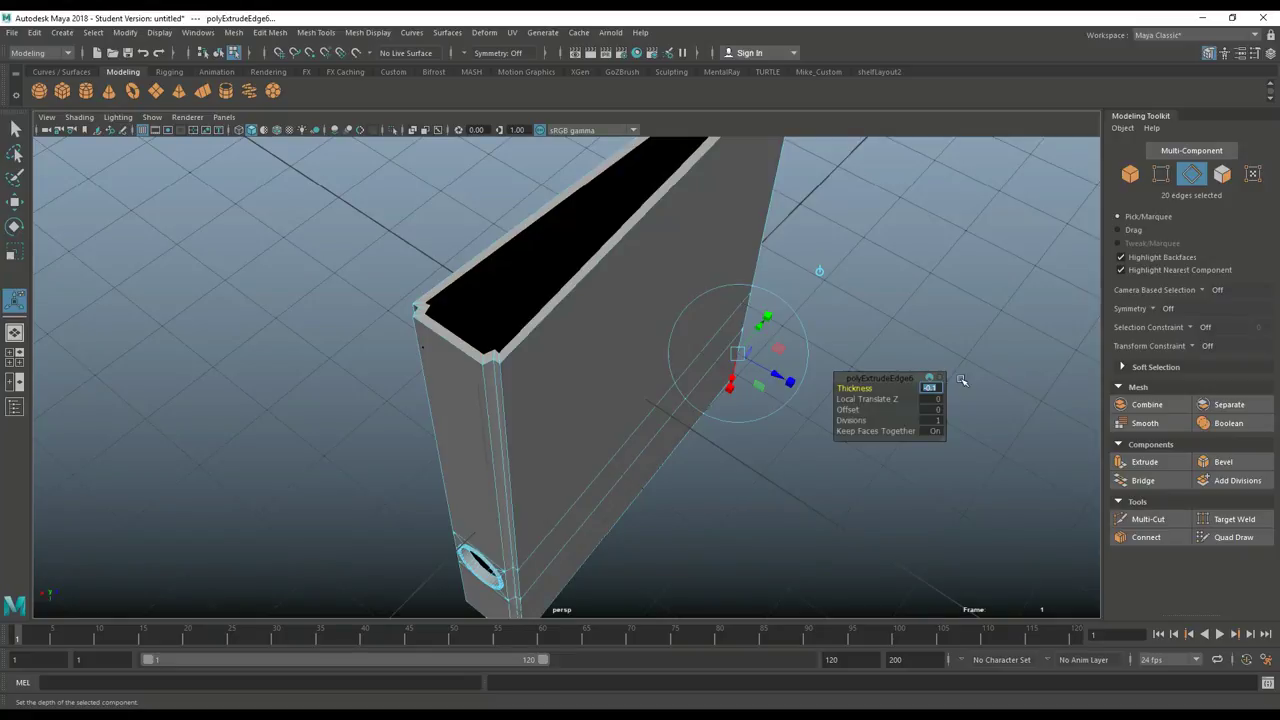
{"action": "left_click_drag", "start_coordinate": [680, 508], "coordinate": [848, 421], "text": "alt"}
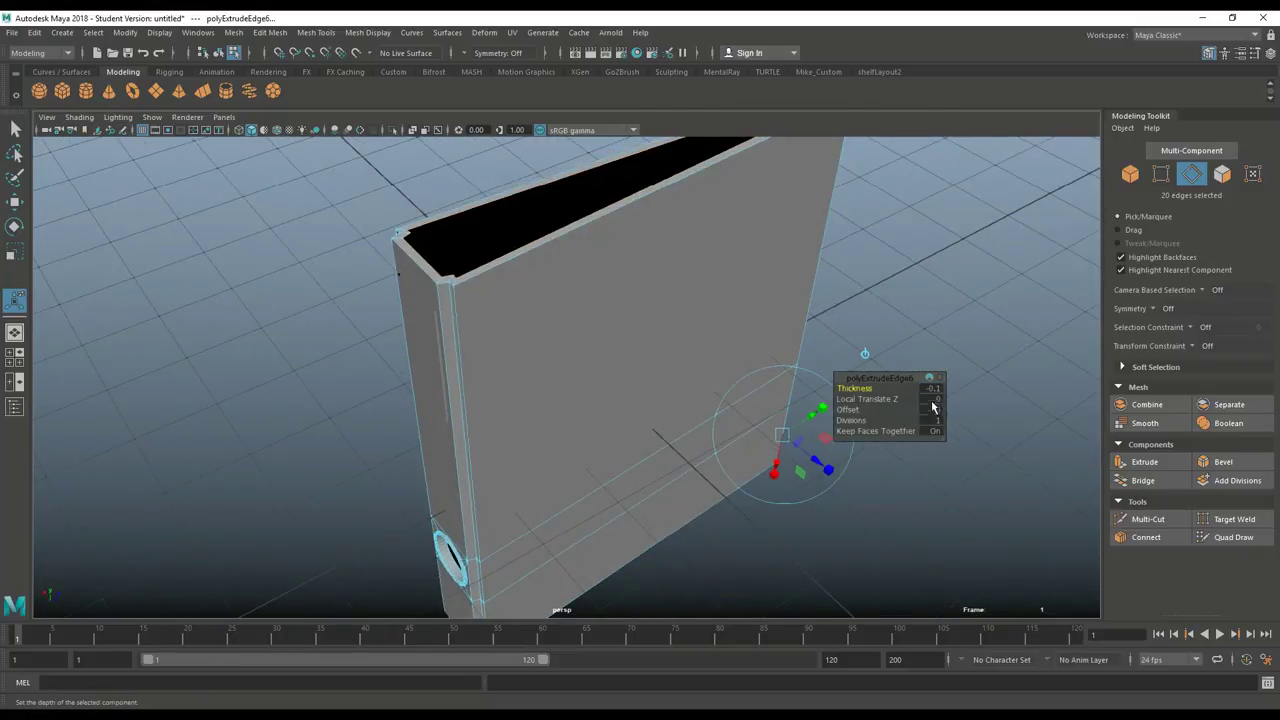
{"action": "left_click", "coordinate": [932, 389]}
{"action": "key", "text": "Return"}
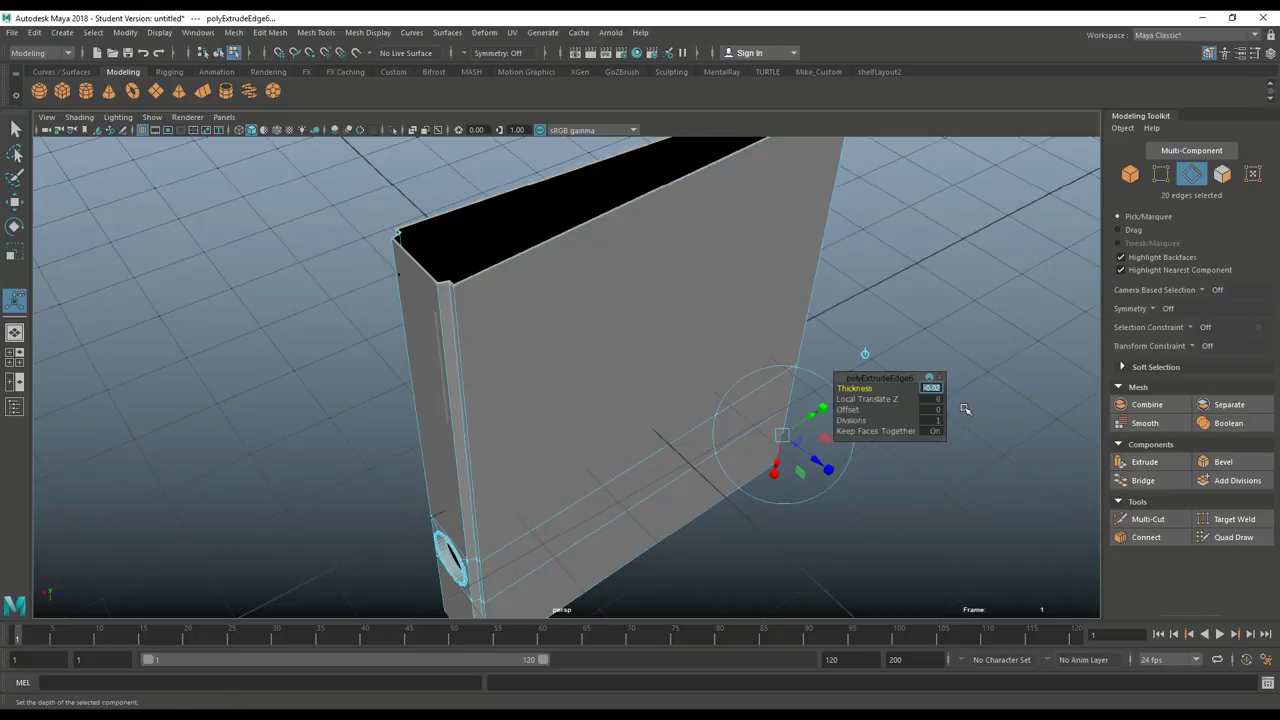
{"action": "left_click", "coordinate": [888, 283]}
Step: Duplicate the book, offset the copy by about -1.04 on X, and repeat the offset duplication to line up four books
{"action": "scroll", "coordinate": [884, 300], "scroll_direction": "down", "scroll_amount": 4}
{"action": "left_click_drag", "start_coordinate": [798, 458], "coordinate": [802, 415], "text": "alt"}
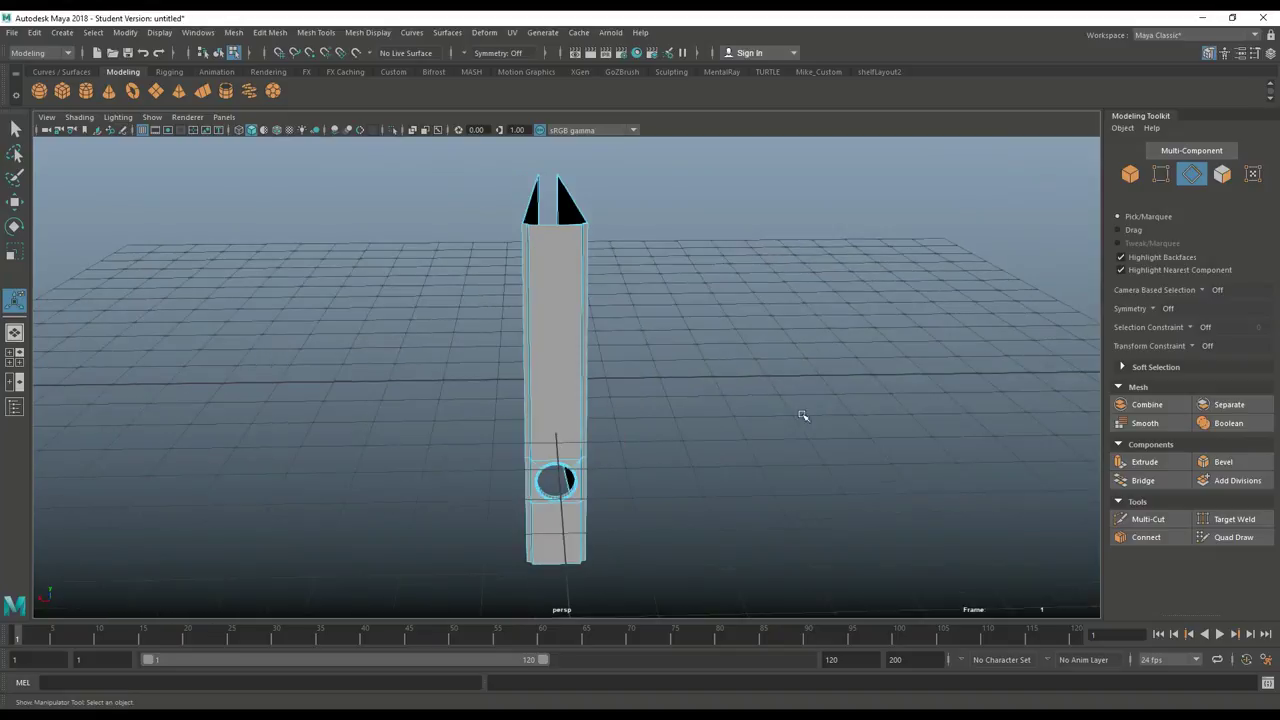
{"action": "right_click_drag", "start_coordinate": [553, 245], "coordinate": [610, 220]}
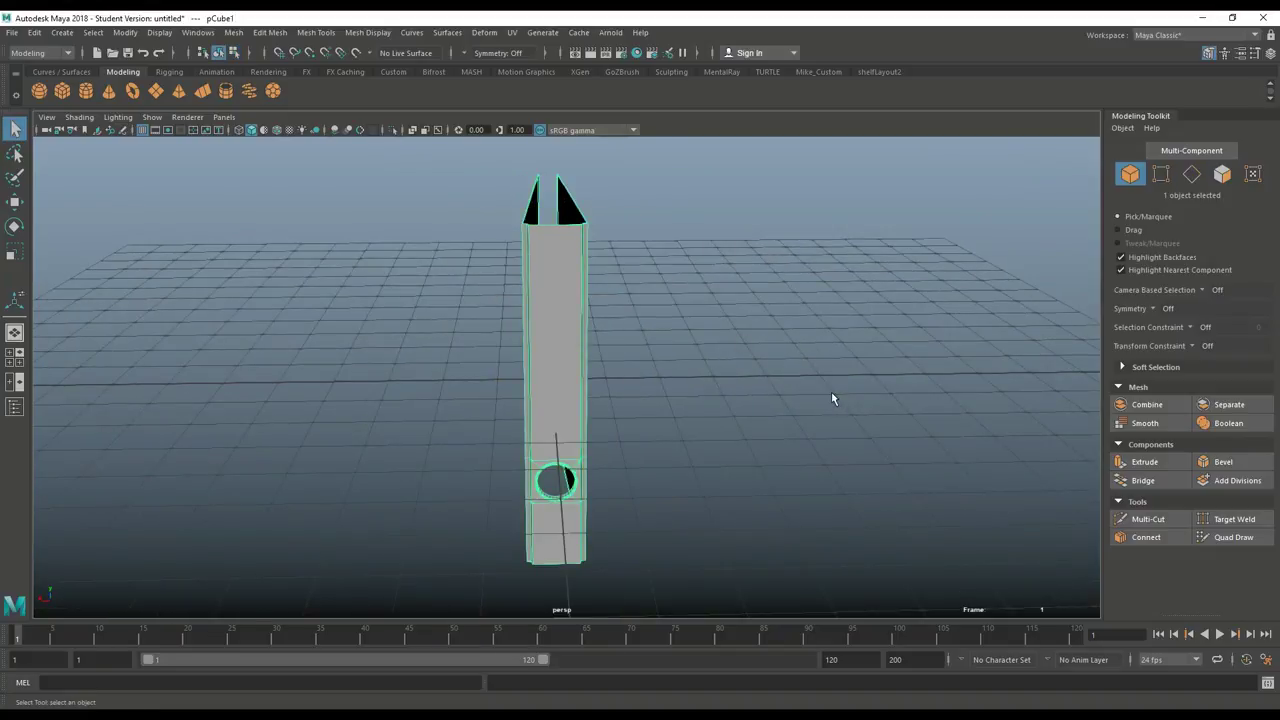
{"action": "key", "text": "ctrl+d"}
{"action": "key", "text": "w"}
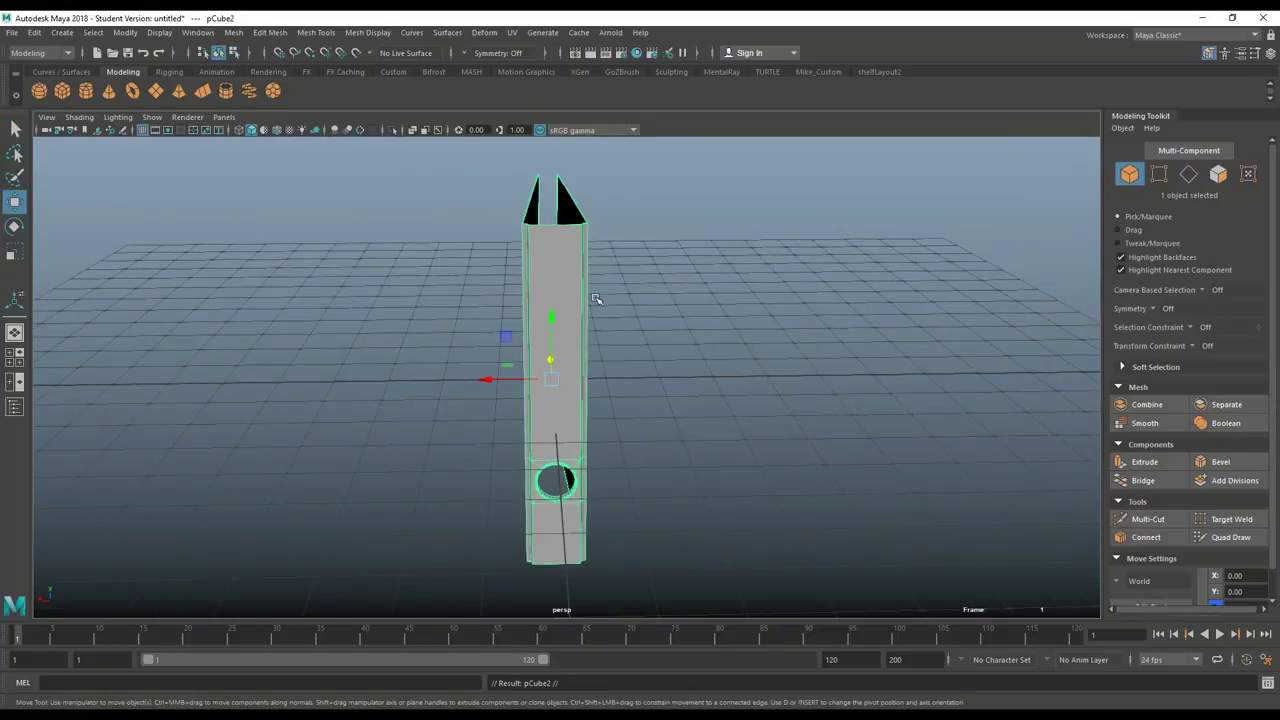
{"action": "left_click_drag", "start_coordinate": [498, 380], "coordinate": [547, 399]}
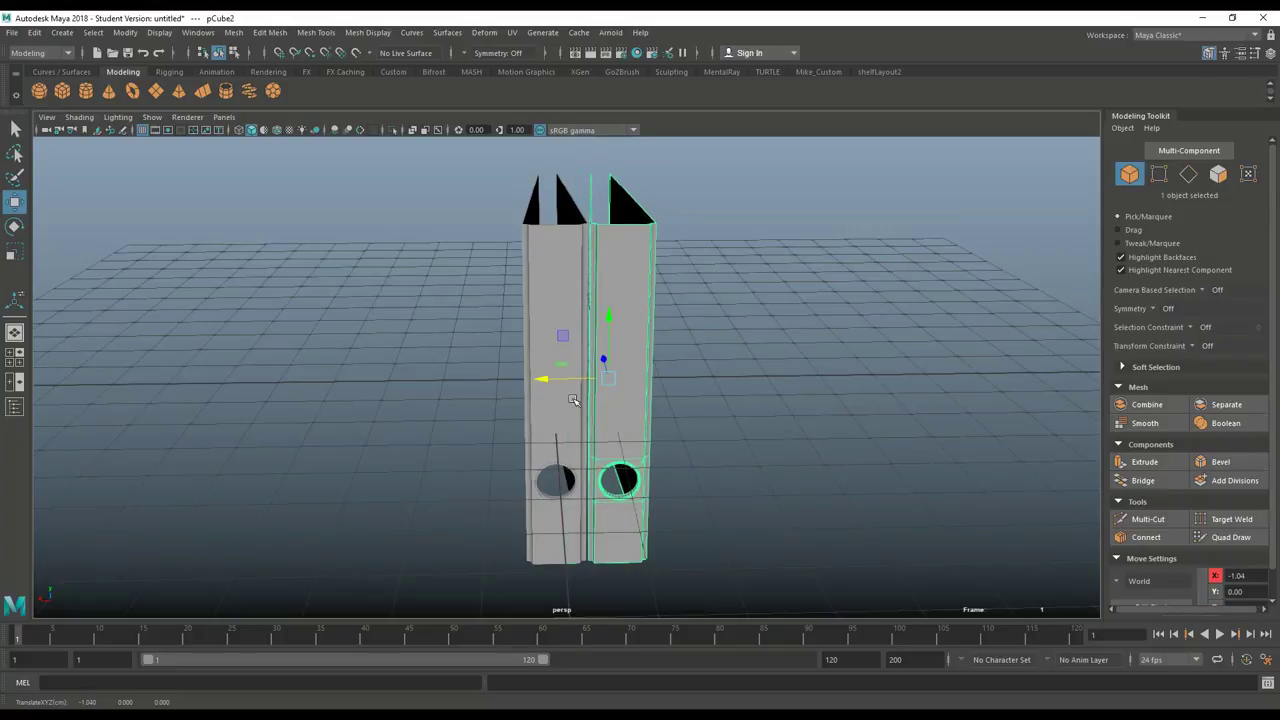
{"action": "key", "text": "shift+d"}
{"action": "key", "text": "shift+d"}
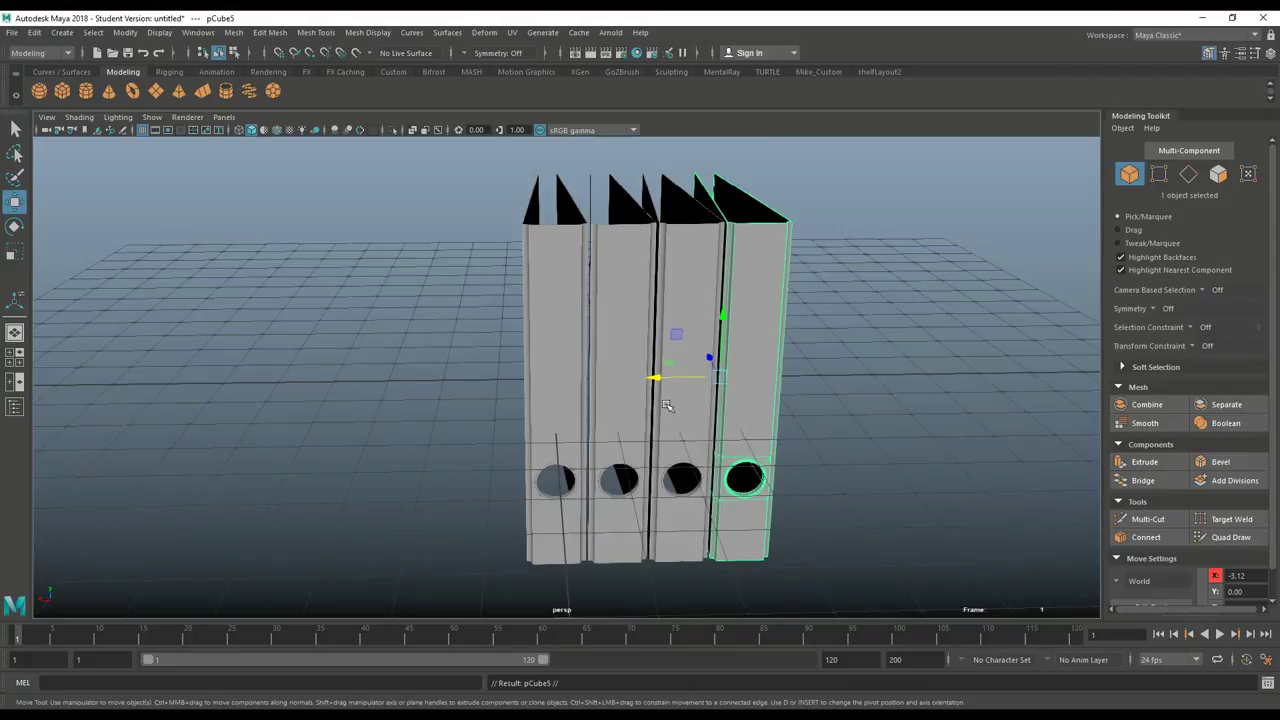
Step: Place one more duplicate at about -5.15 on X, rotated about -18 degrees around Z to lean against the row
{"action": "left_click_drag", "start_coordinate": [656, 380], "coordinate": [760, 394], "text": "shift"}
{"action": "key", "text": "e"}
{"action": "left_click_drag", "start_coordinate": [794, 336], "coordinate": [778, 345]}
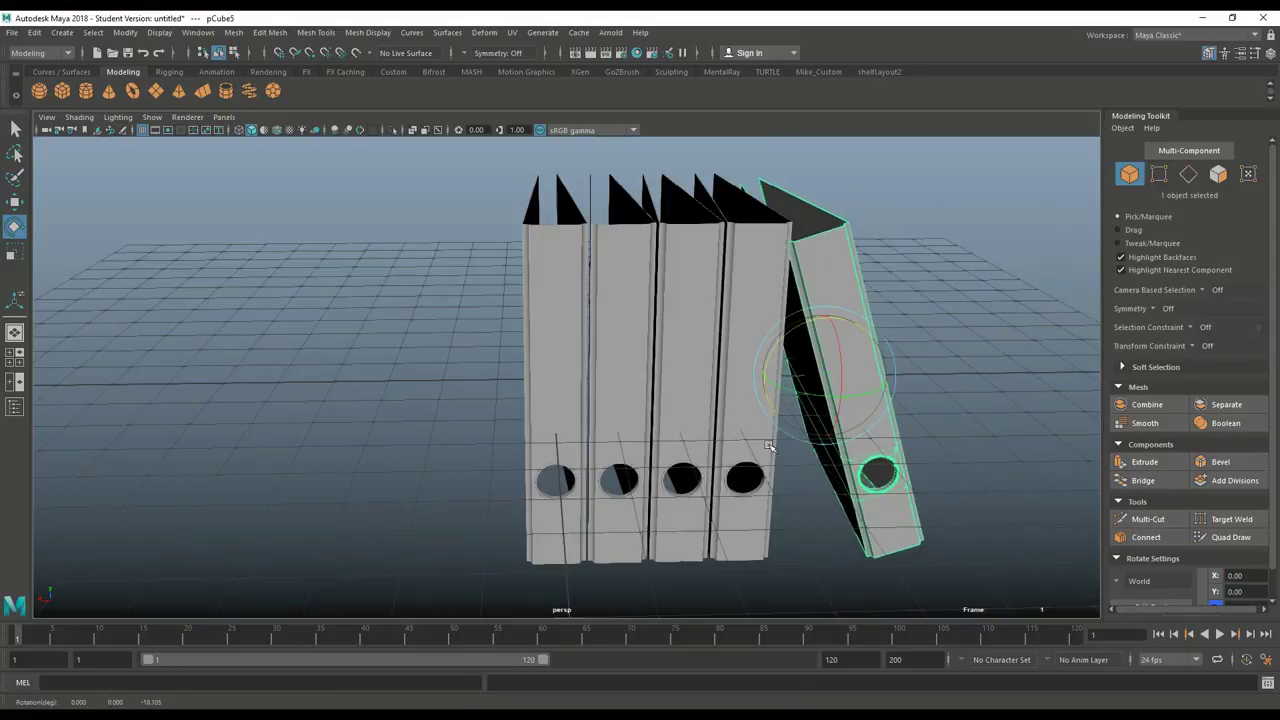
{"action": "left_click_drag", "start_coordinate": [770, 446], "coordinate": [830, 507], "text": "alt"}
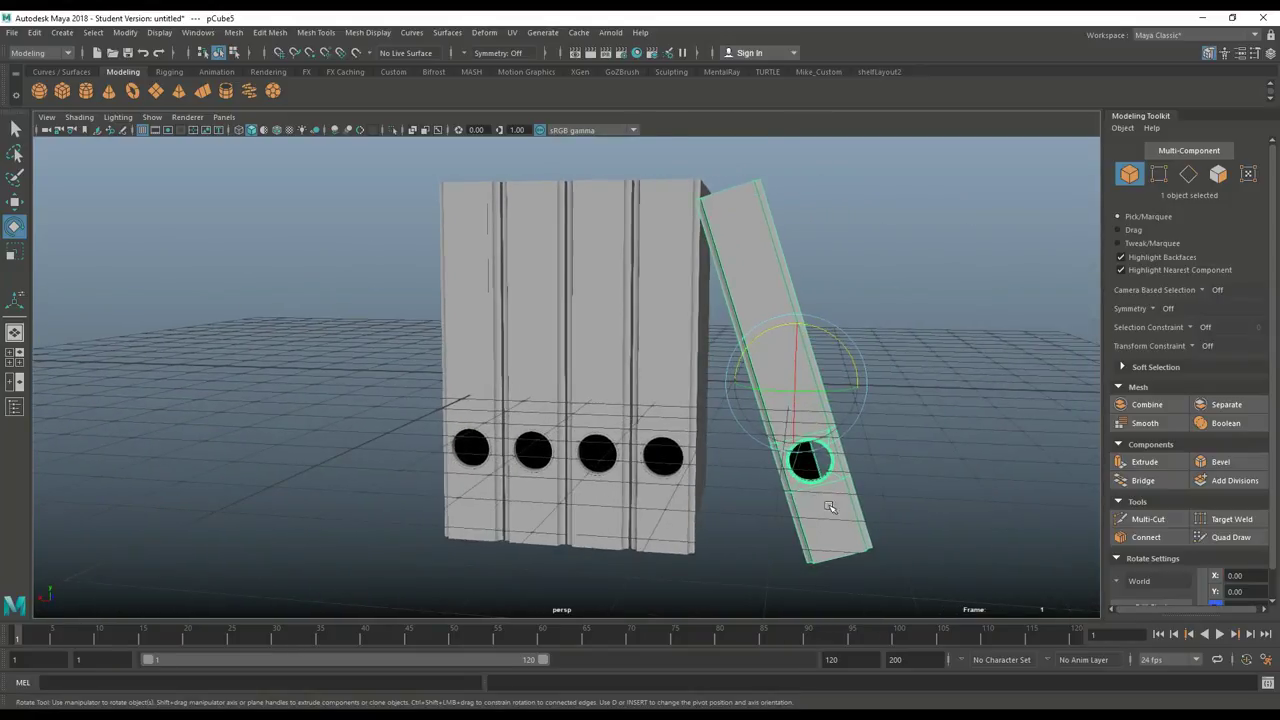
{"action": "key", "text": "w"}
{"action": "left_click_drag", "start_coordinate": [750, 386], "coordinate": [737, 386]}
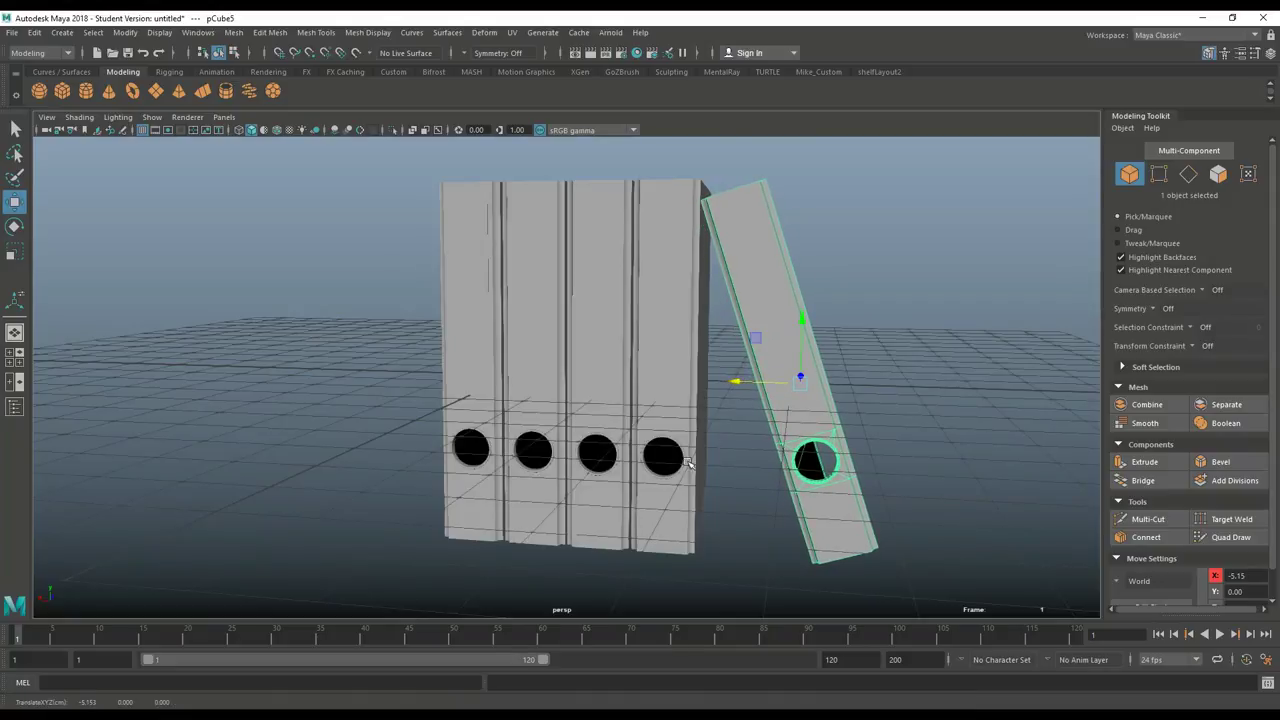
{"action": "middle_click_drag", "start_coordinate": [670, 478], "coordinate": [659, 474], "text": "alt"}
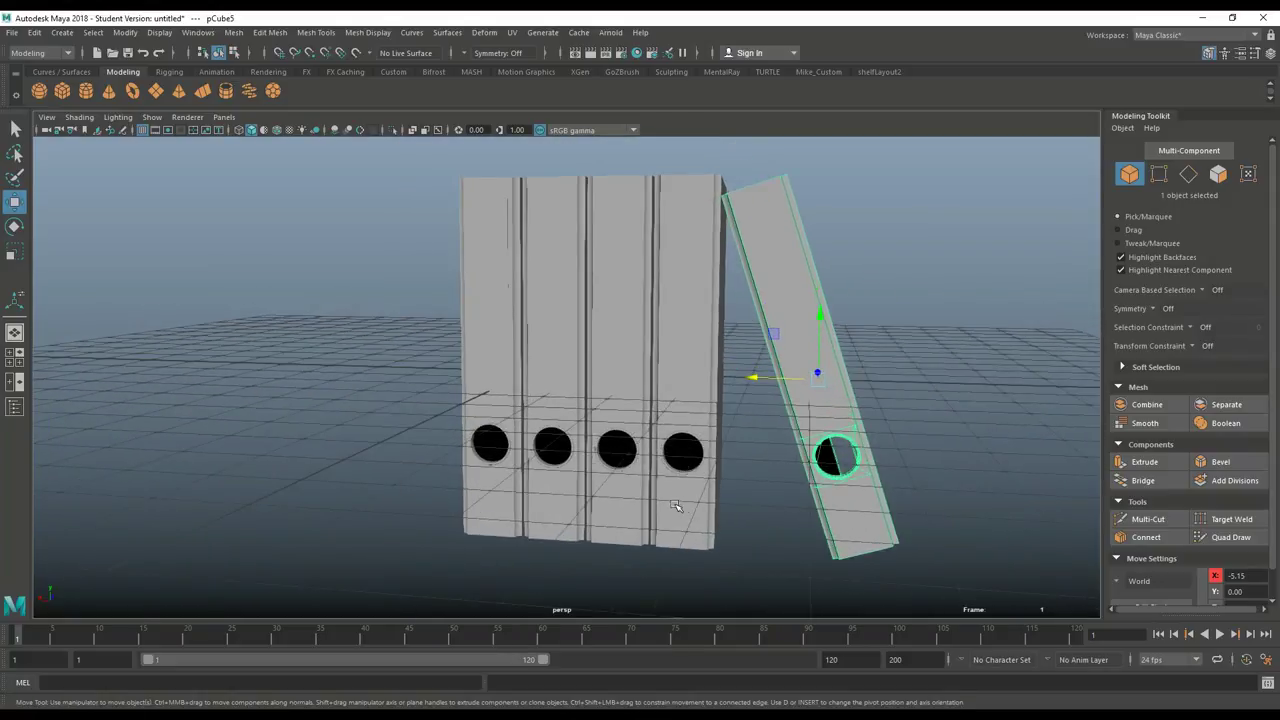
{"action": "left_click_drag", "start_coordinate": [659, 474], "coordinate": [656, 534], "text": "alt"}
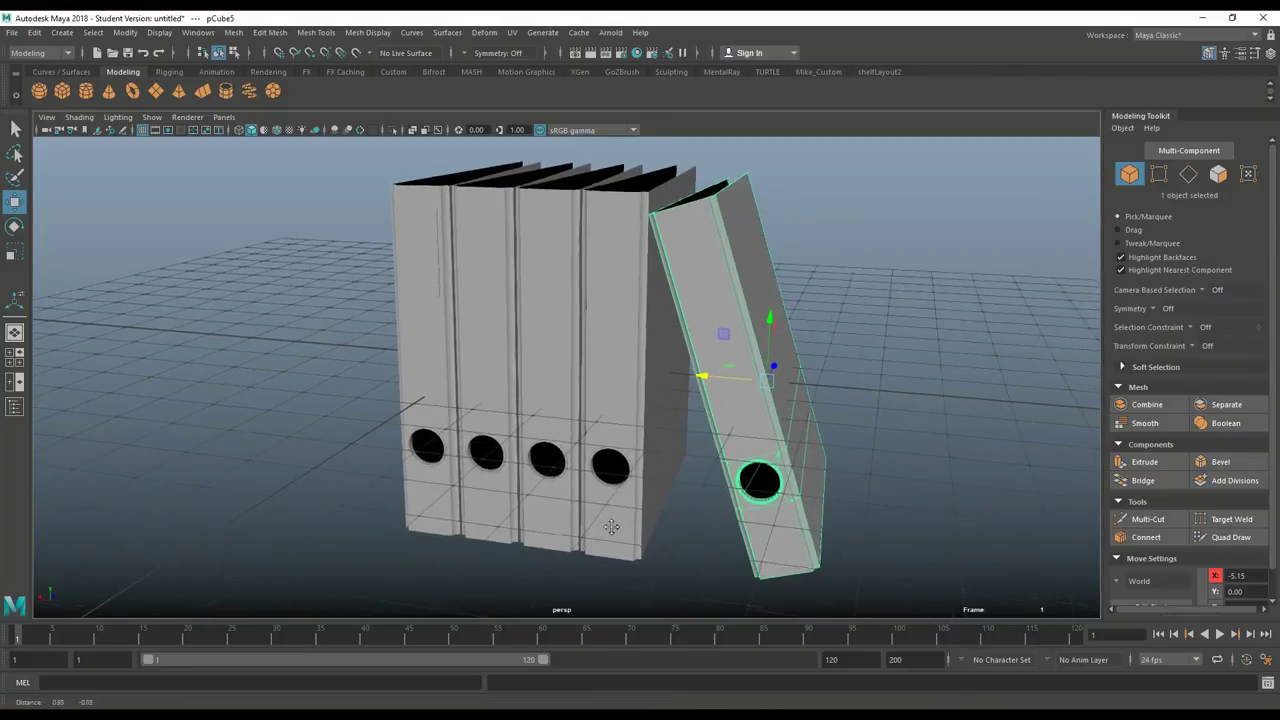